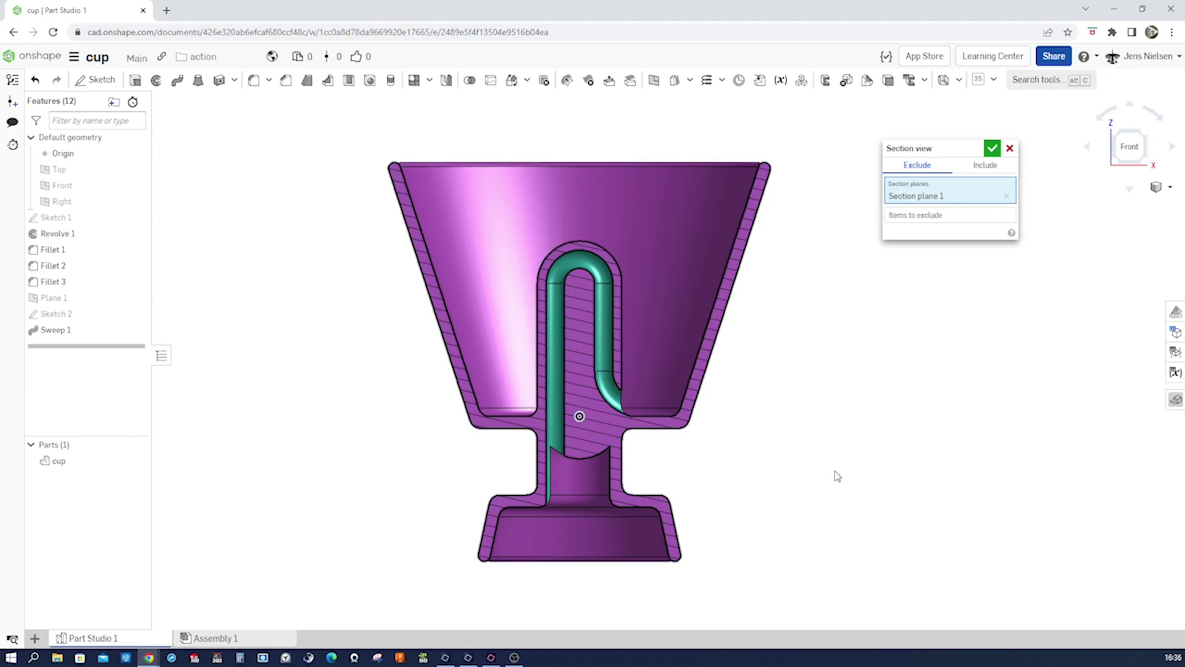
Inspect the sectioned cup from the front, back and sides, including its outer shape and the cut face
key(Left)
key(Left)
key(Up)
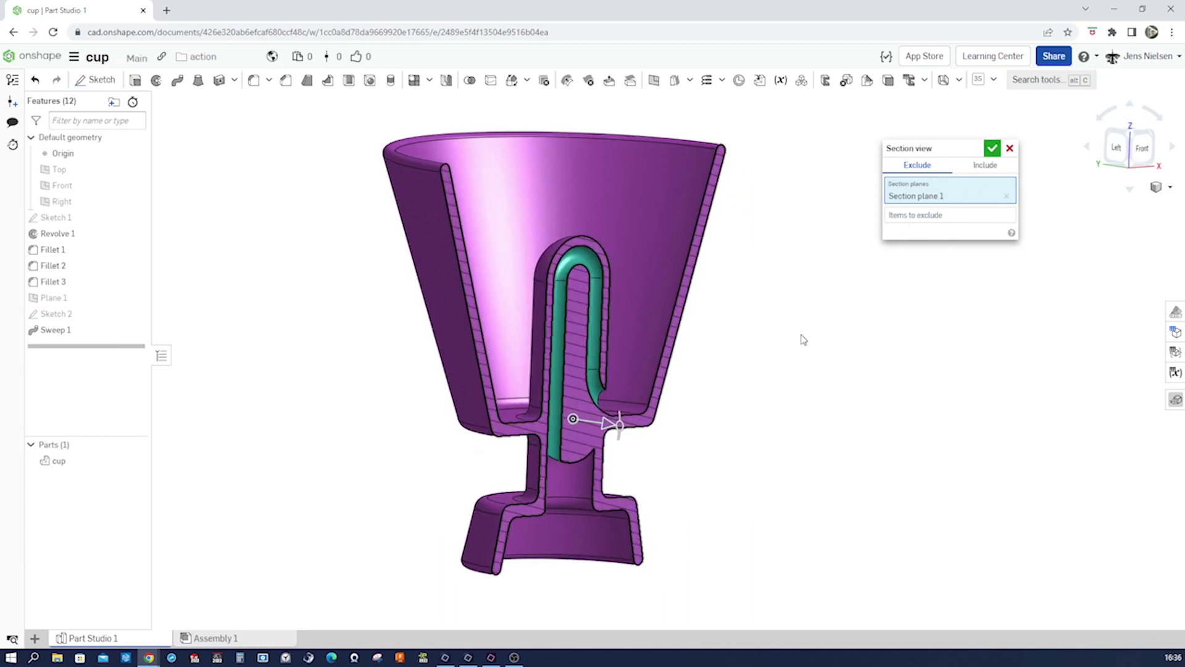
key(Left)
key(Left)
key(Left)
key(Left)
key(Left)
key(Left)
key(Left)
key(Left)
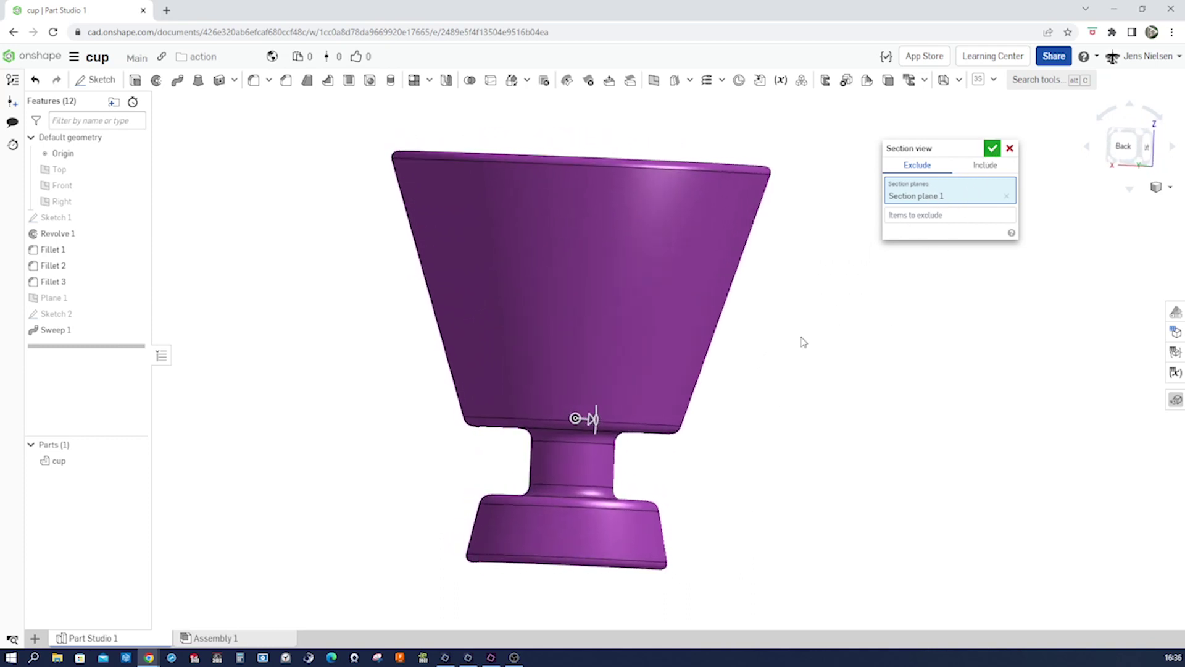
key(Right)
key(Right)
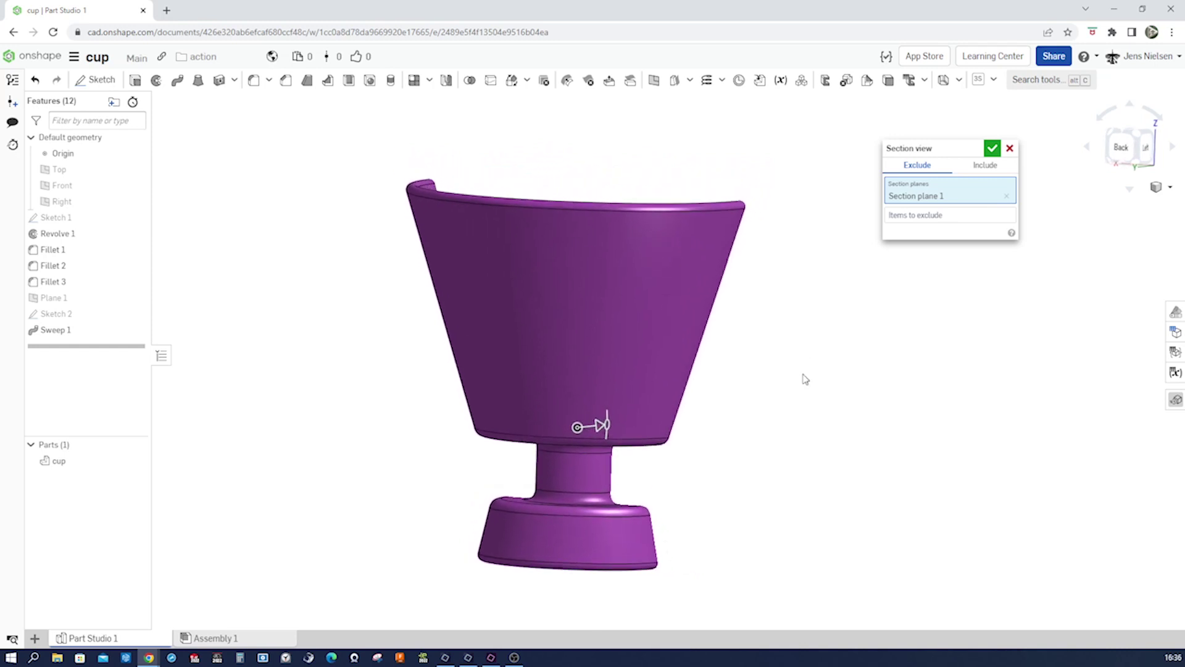
key(Left)
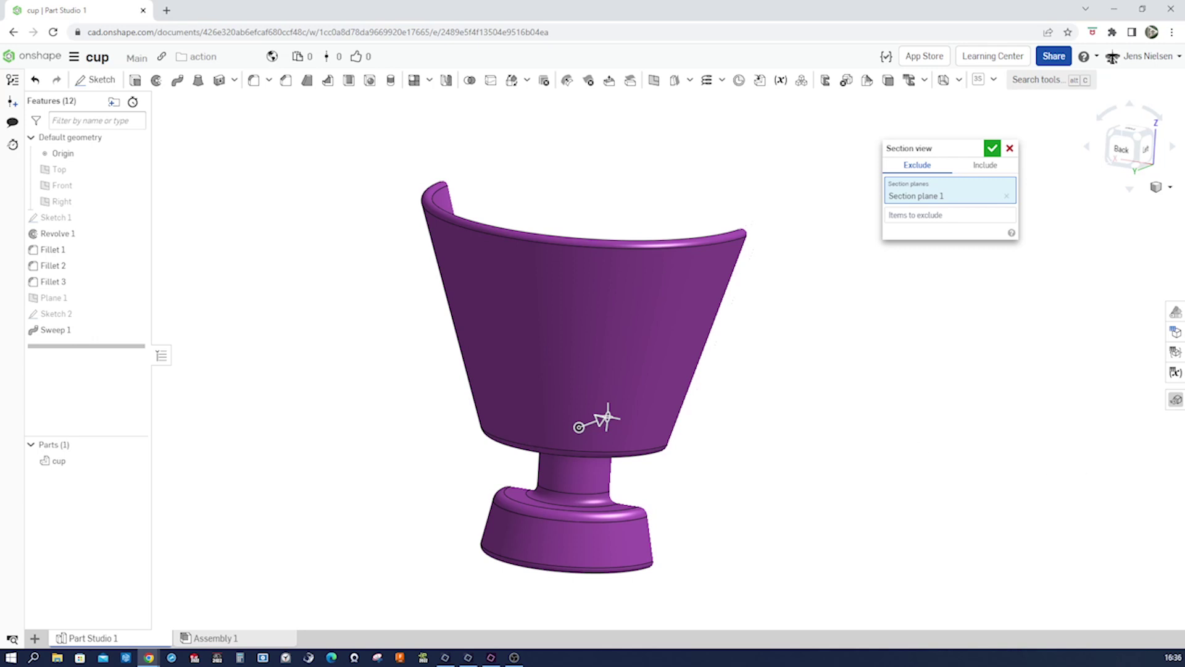
key(Right)
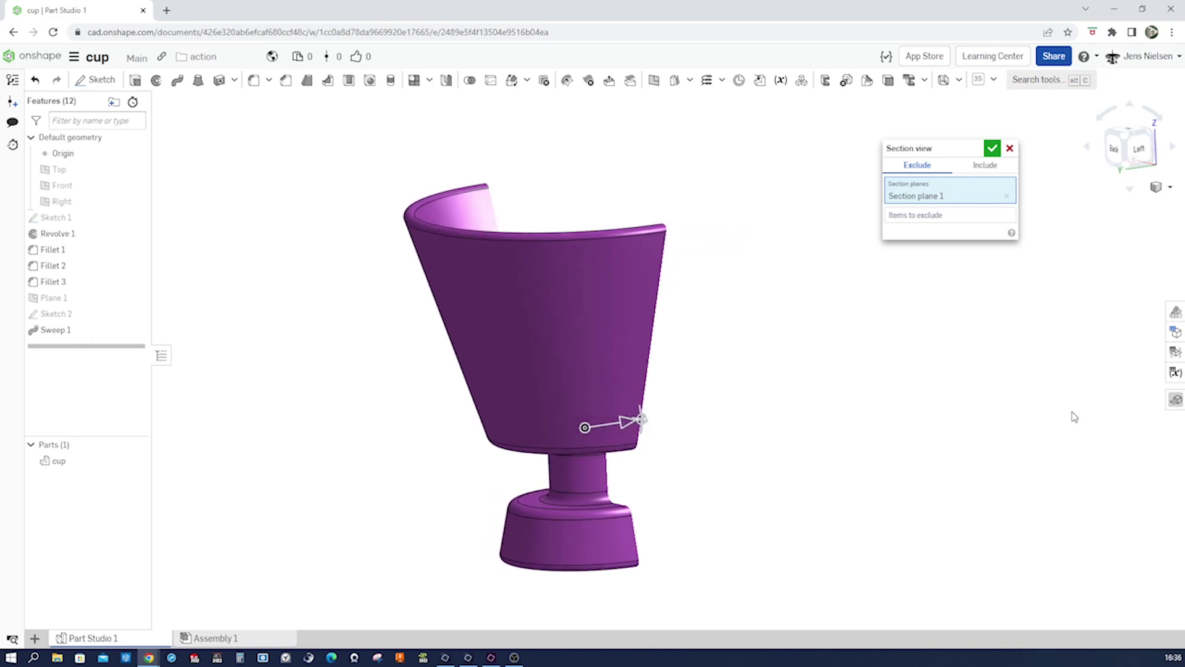
key(Right)
key(Right)
key(Right)
key(Right)
key(Right)
key(Right)
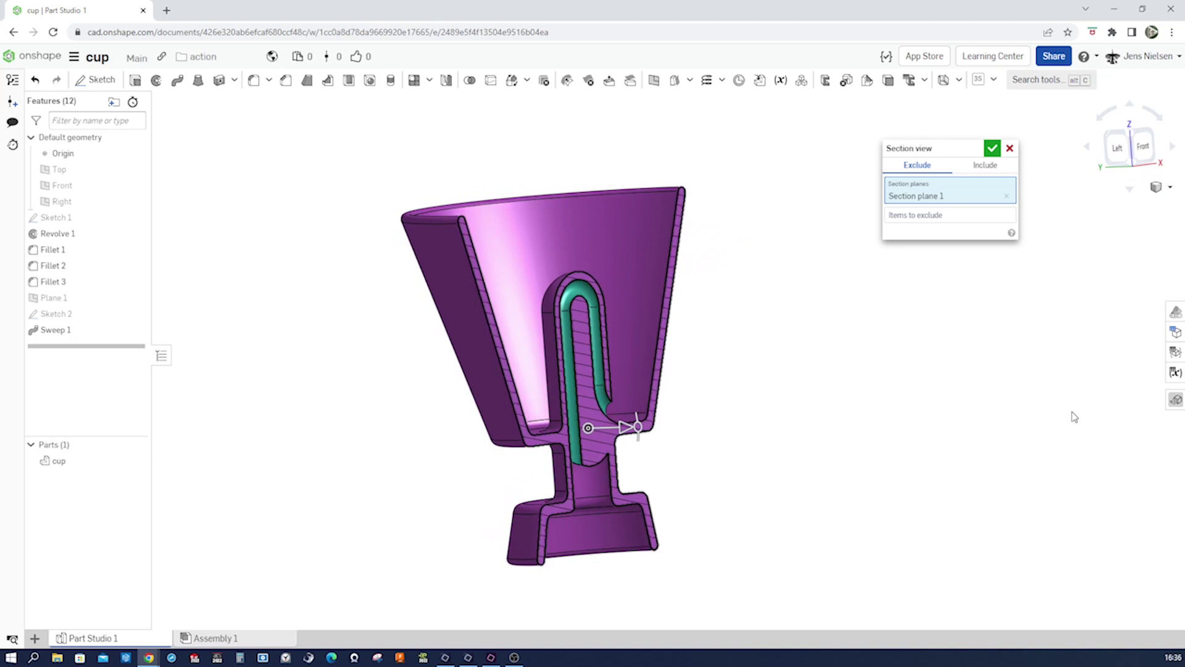
key(Right)
key(Right)
key(Right)
key(Right)
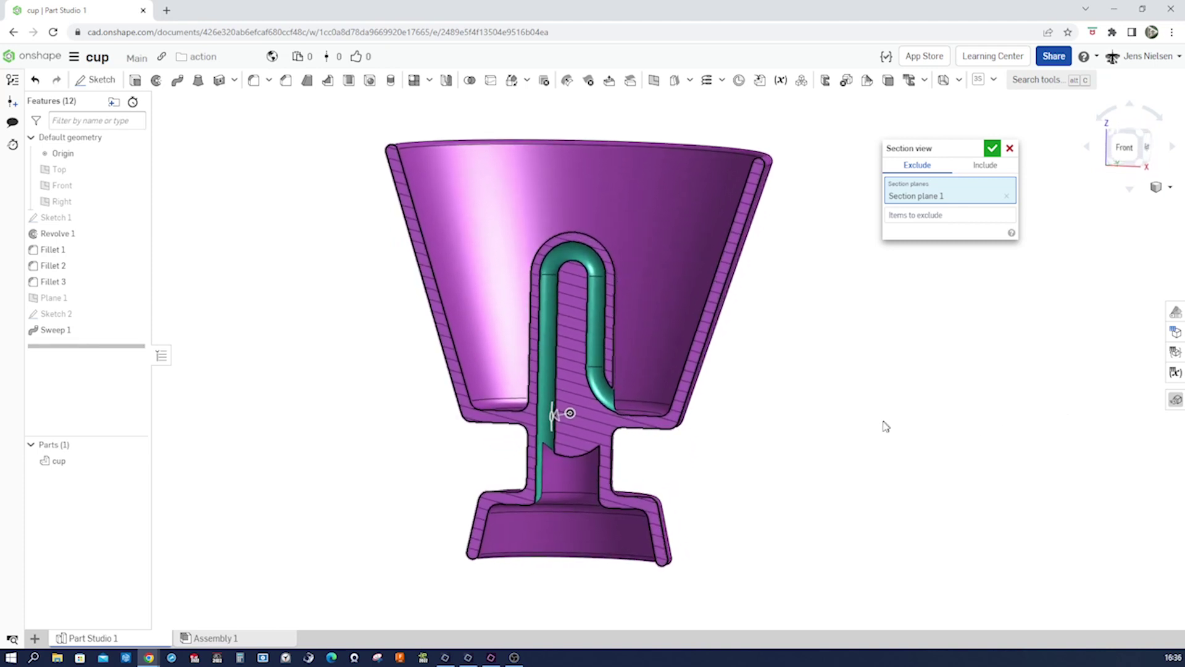
Examine the internal siphon channel closely from above, below and the front, following it from the bowl floor to the base
scroll(868, 424, up, 1)
right_drag(871, 429, 555, 339)
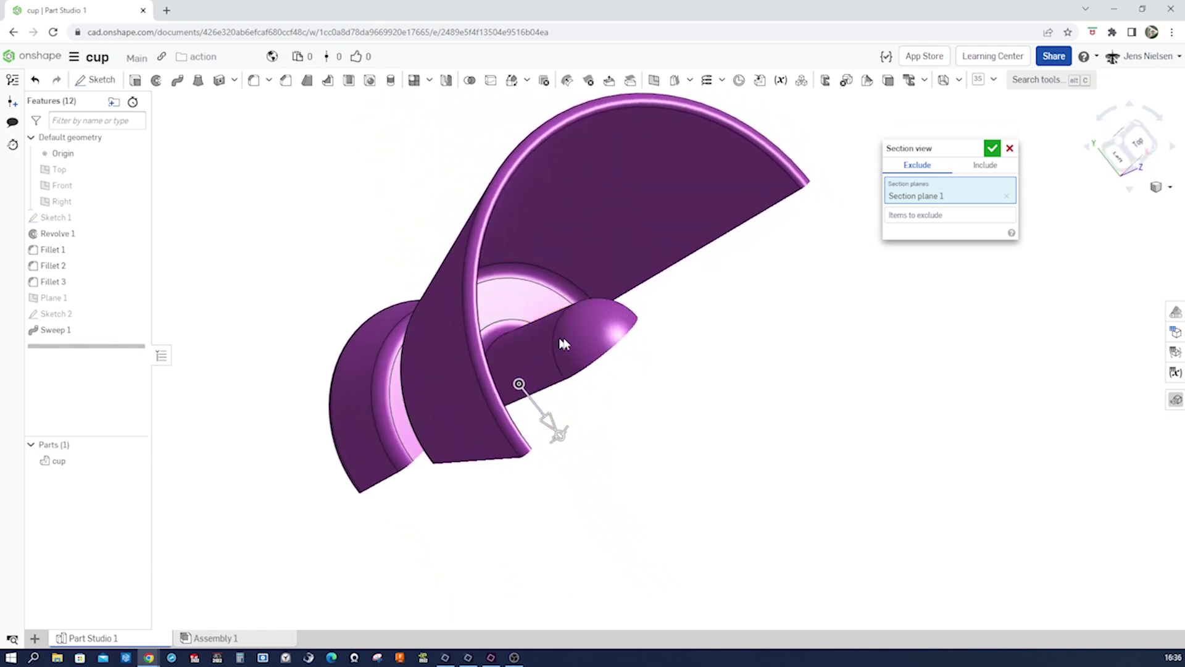
right_drag(585, 364, 682, 325)
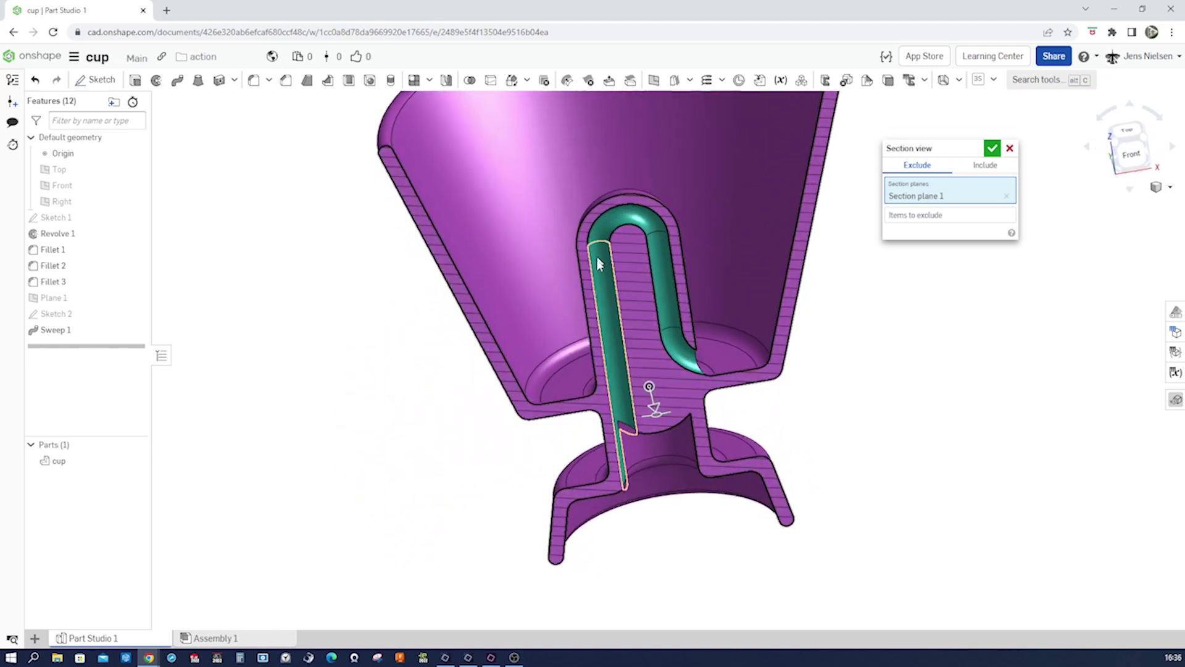
right_drag(766, 371, 658, 410)
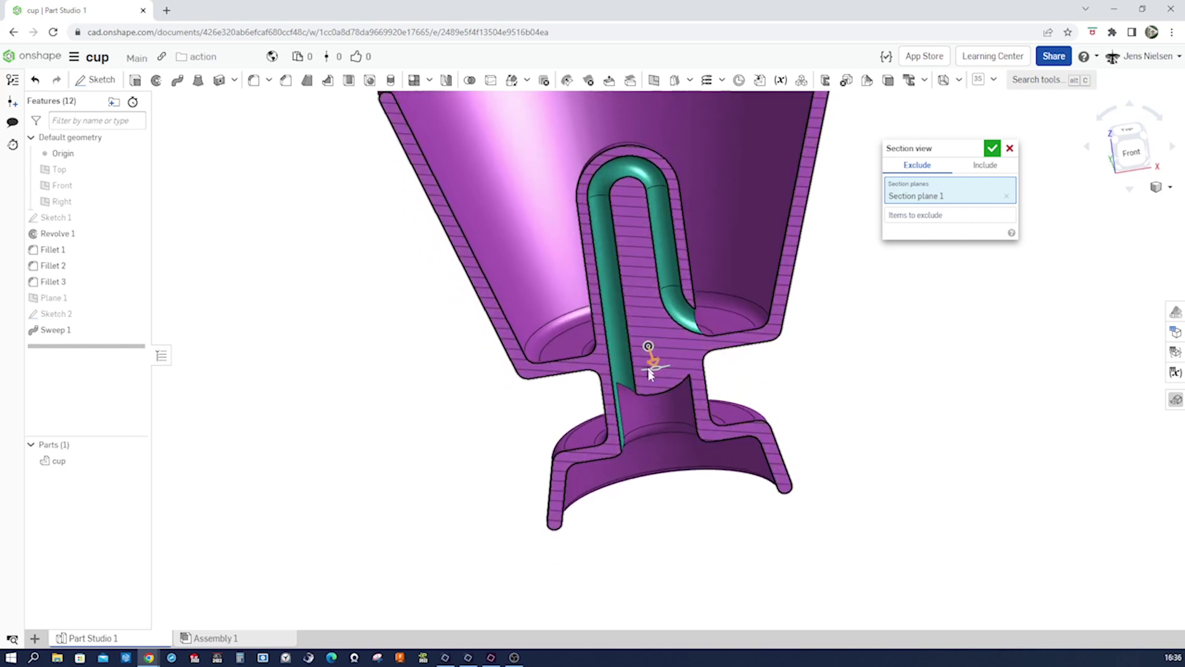
right_drag(642, 418, 642, 345)
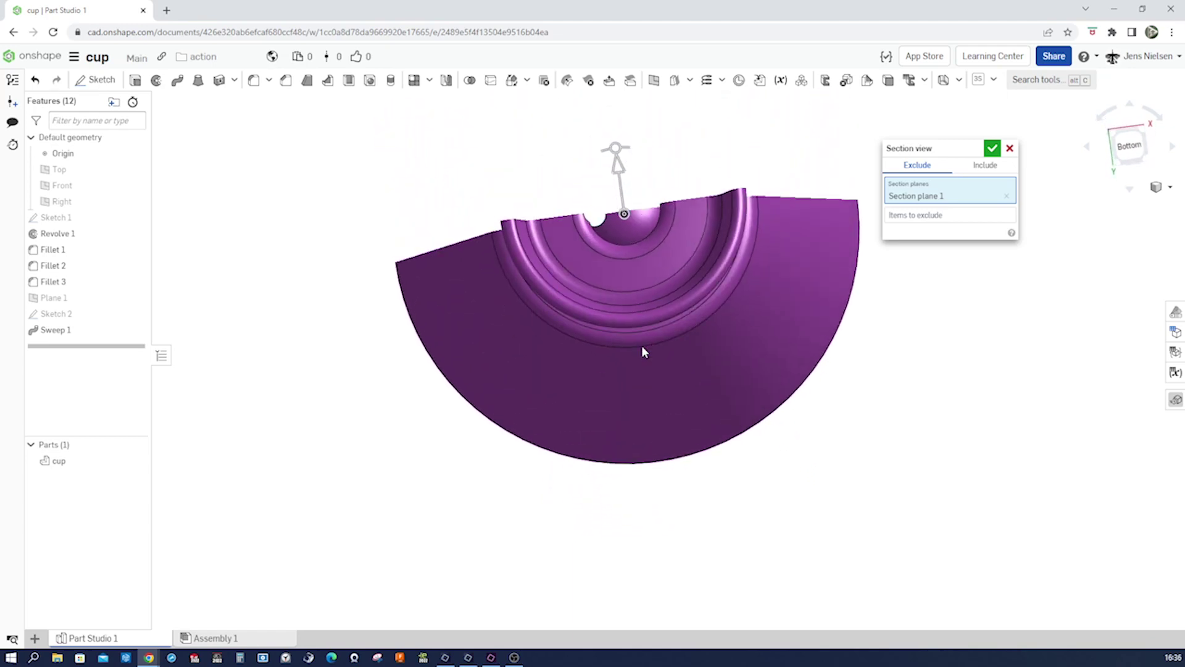
right_drag(816, 426, 818, 423)
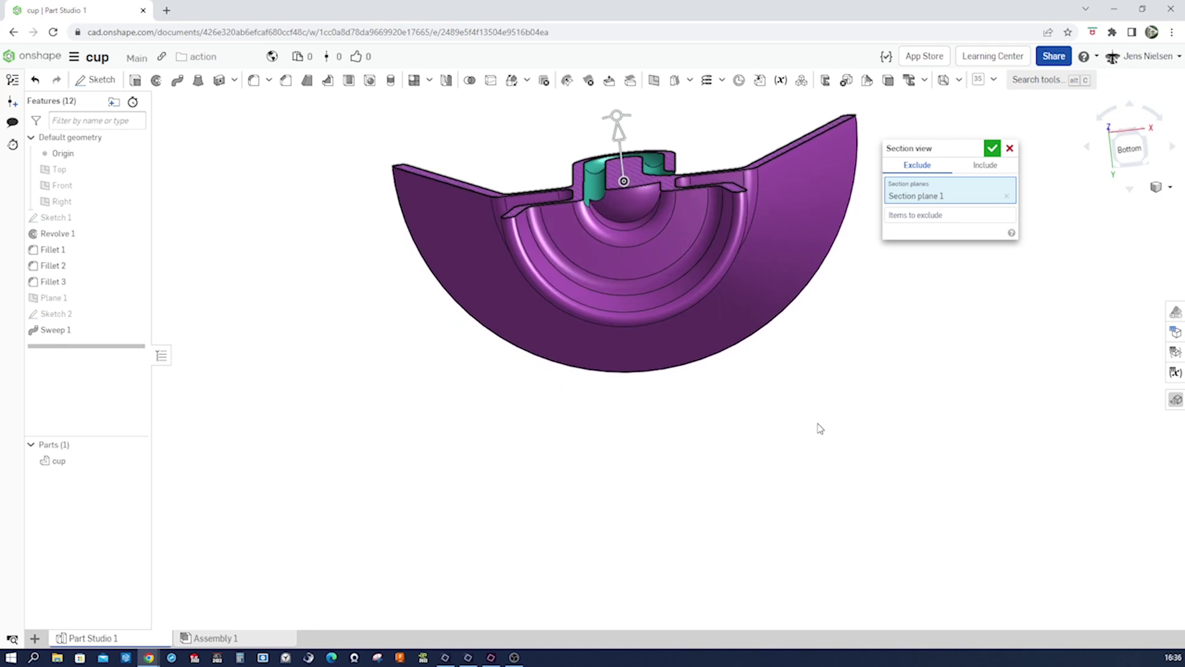
key(Up)
key(Up)
key(Up)
key(Up)
key(Up)
key(Up)
key(Up)
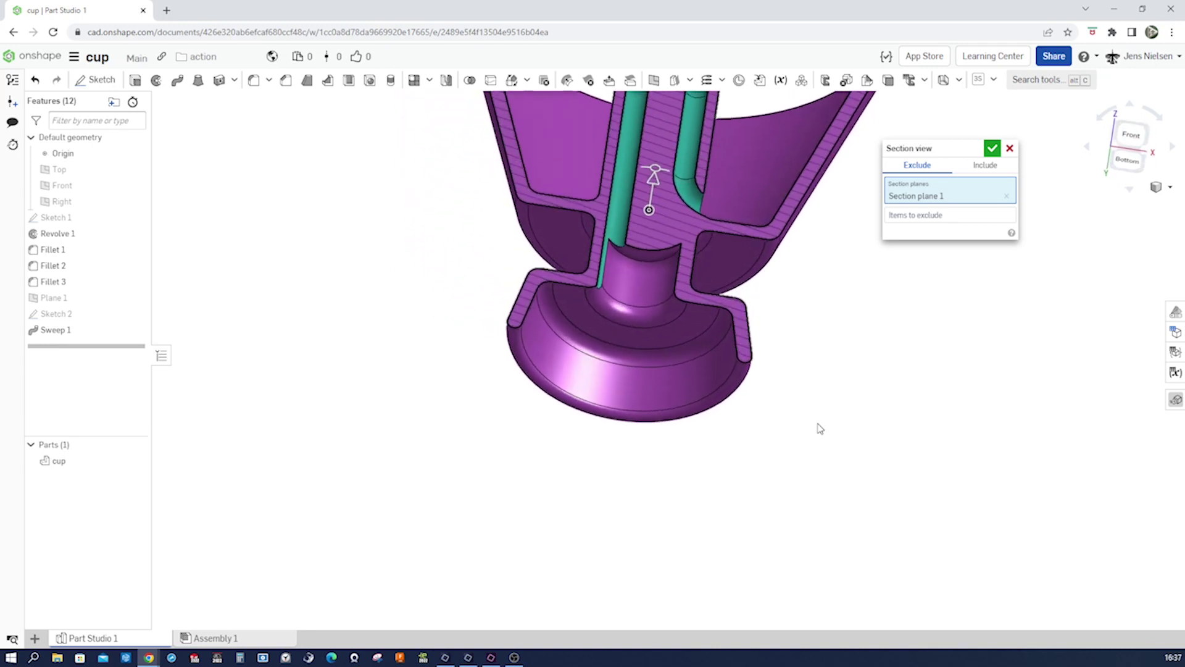
key(Up)
key(Up)
key(Up)
key(Up)
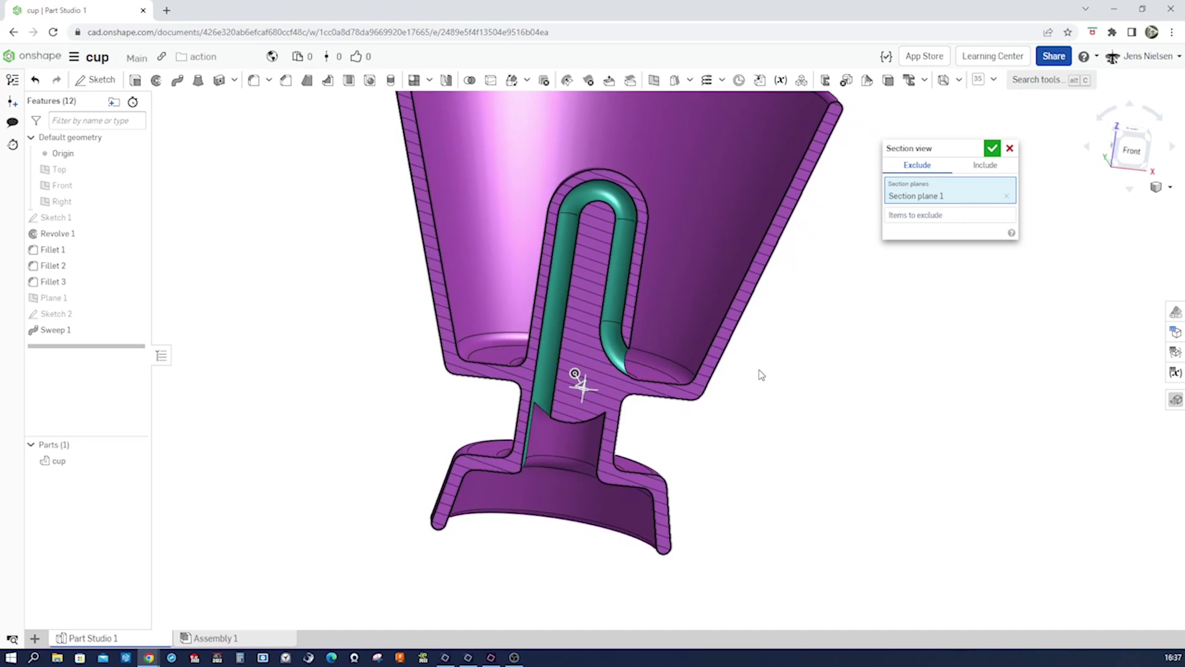
key(Up)
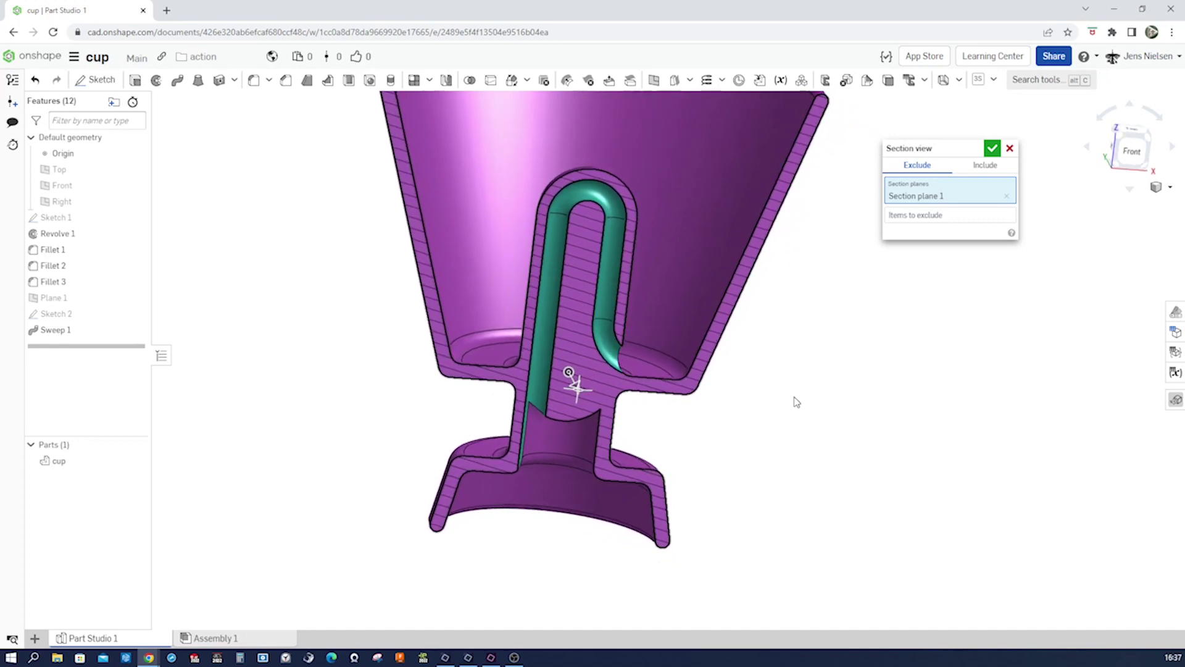
key(Up)
key(Up)
key(Up)
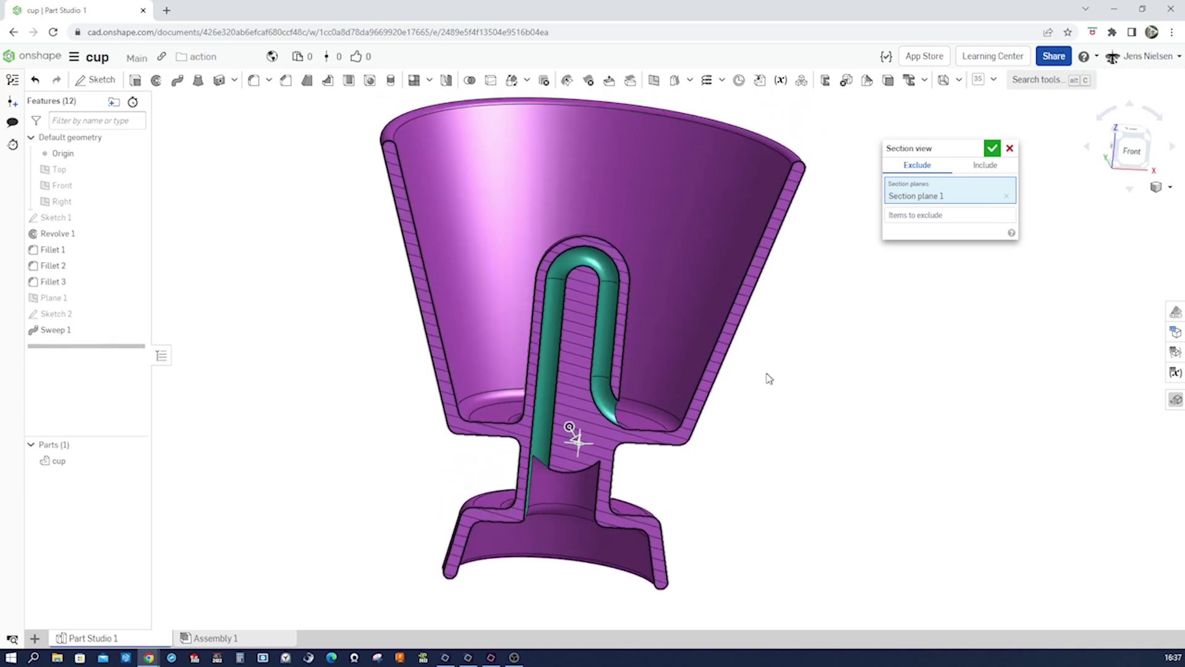
key(Down)
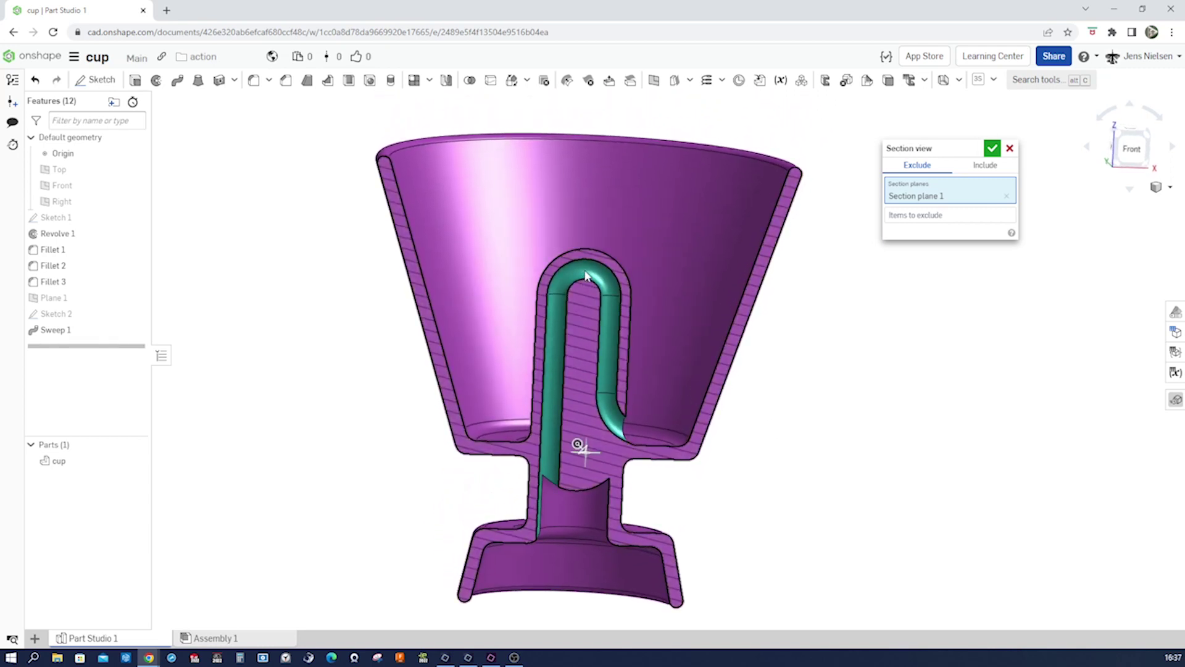
key(Down)
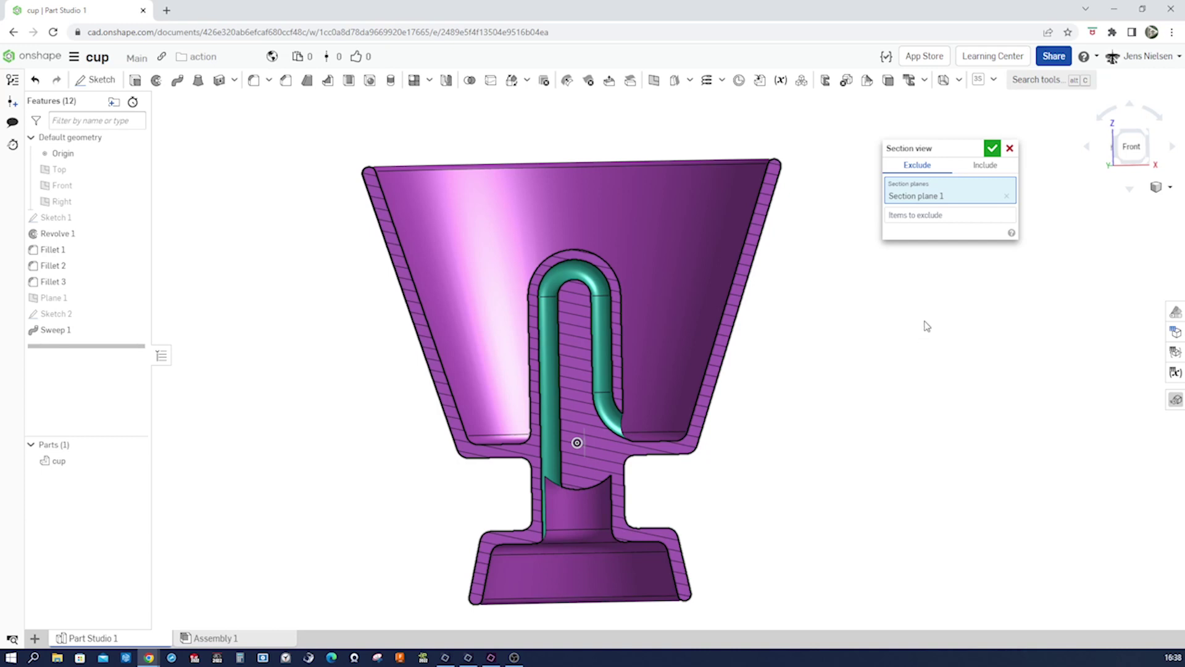
Accept the section view of the cup with Section plane 1
click(992, 150)
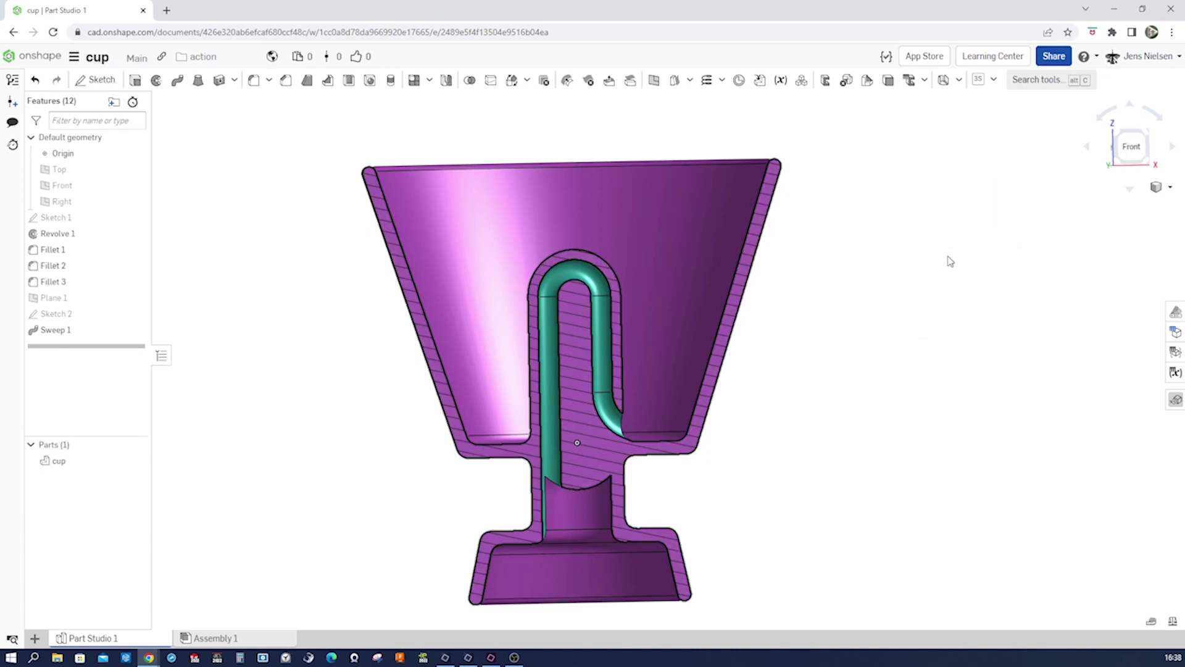
key(Up)
key(Right)
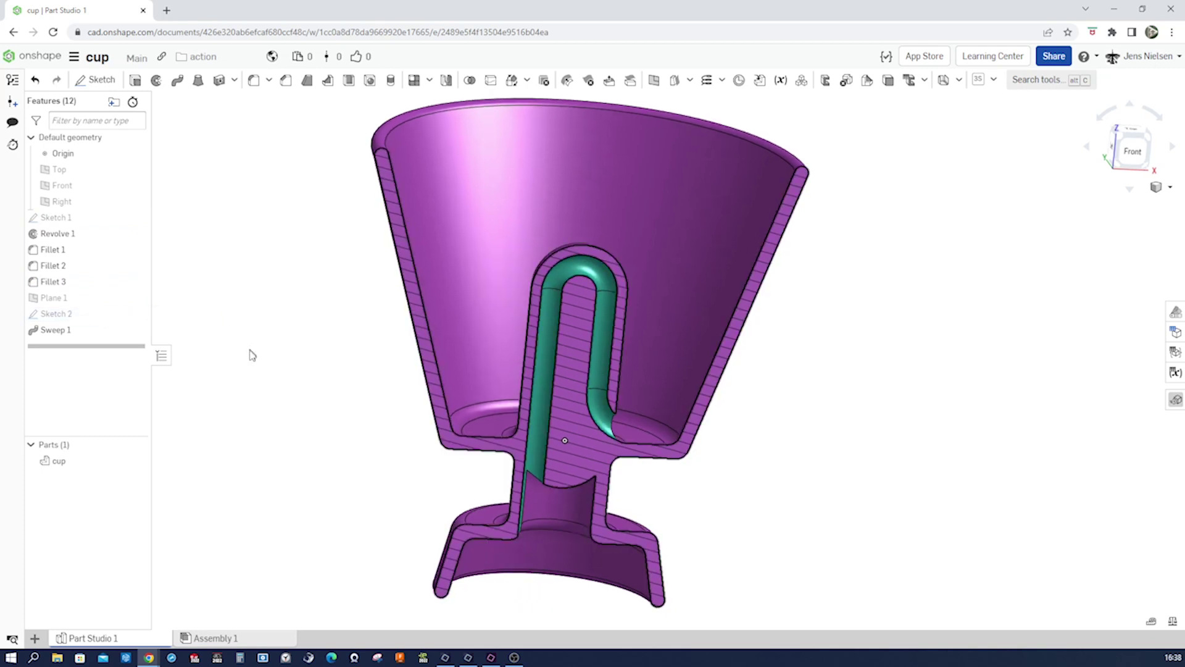
Open Sketch 1 of the finished cup for editing and review its profile geometry and dimensions
right_click(106, 221)
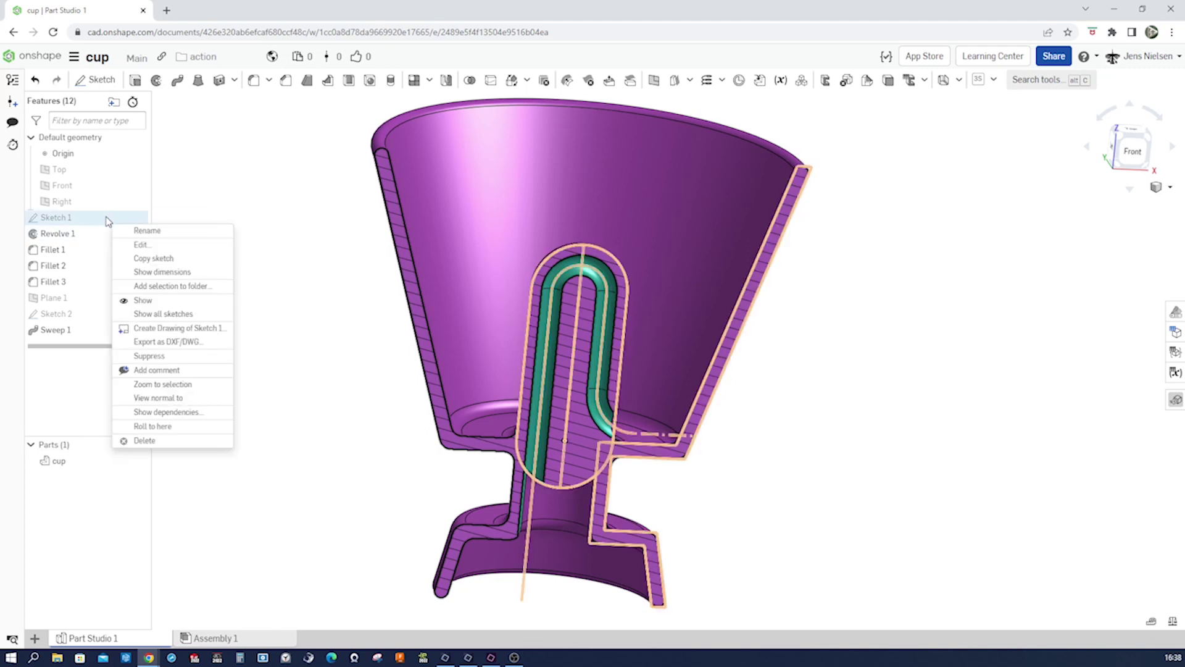
click(141, 244)
right_drag(455, 351, 469, 315)
scroll(592, 346, down, 2)
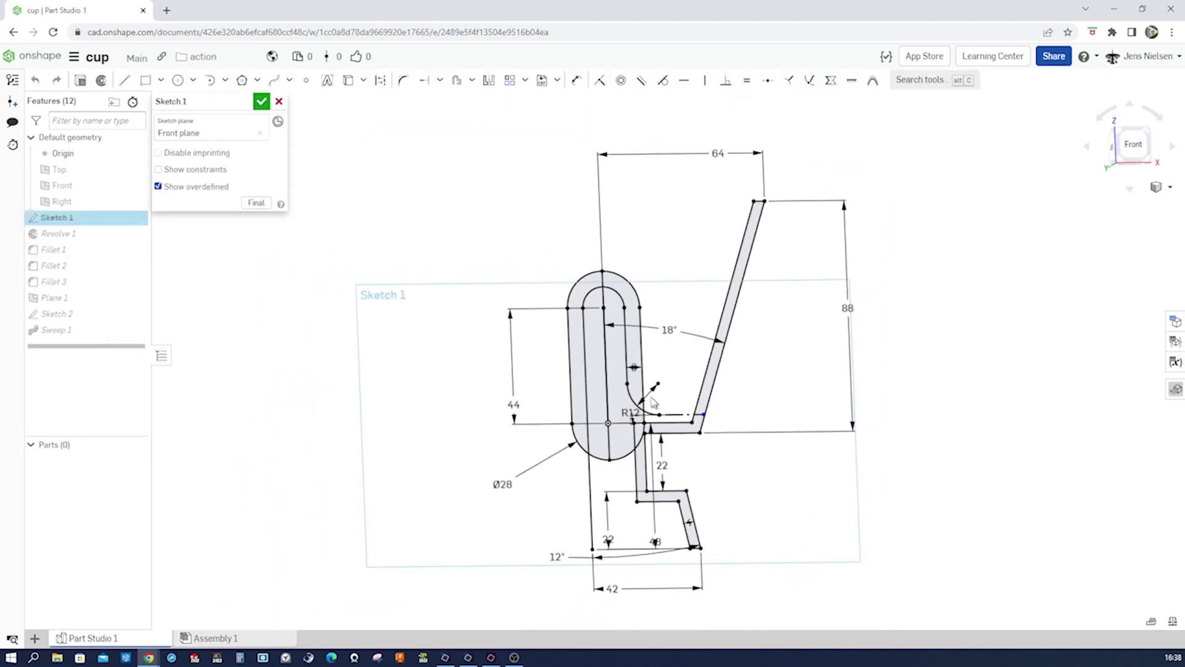
scroll(680, 482, down, 2)
scroll(648, 544, up, 2)
drag(608, 511, 573, 510)
drag(302, 47, 1184, 186)
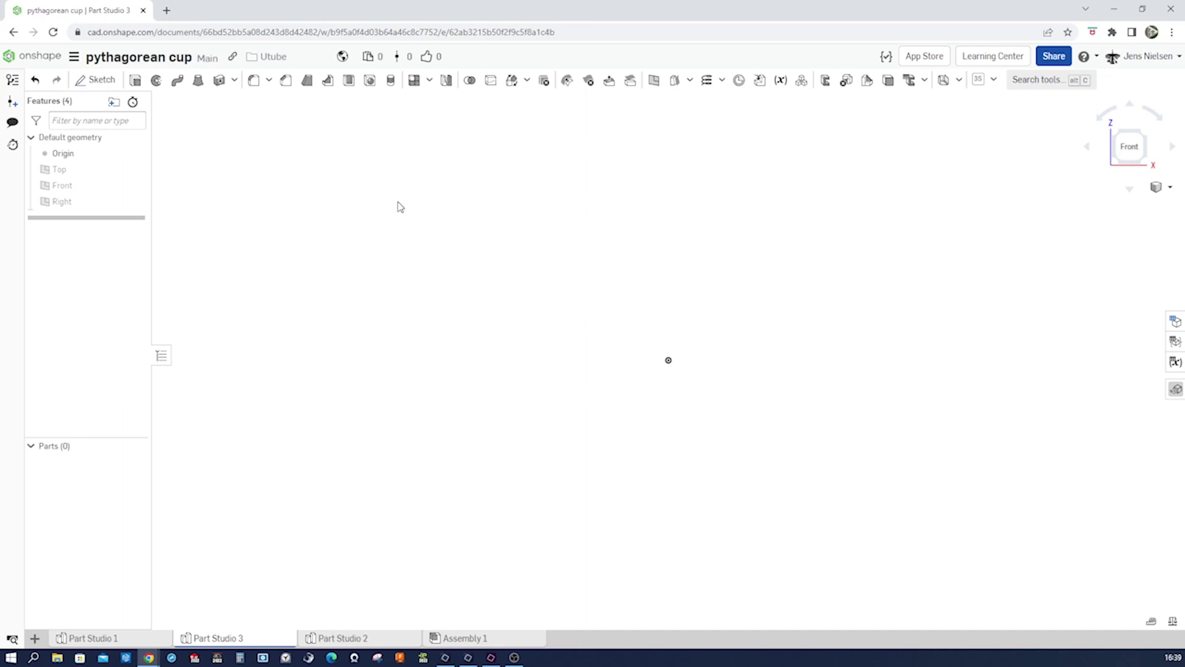
Start a sketch on the Front plane and draw a vertical line about 41 mm long upward from the origin
key(s)
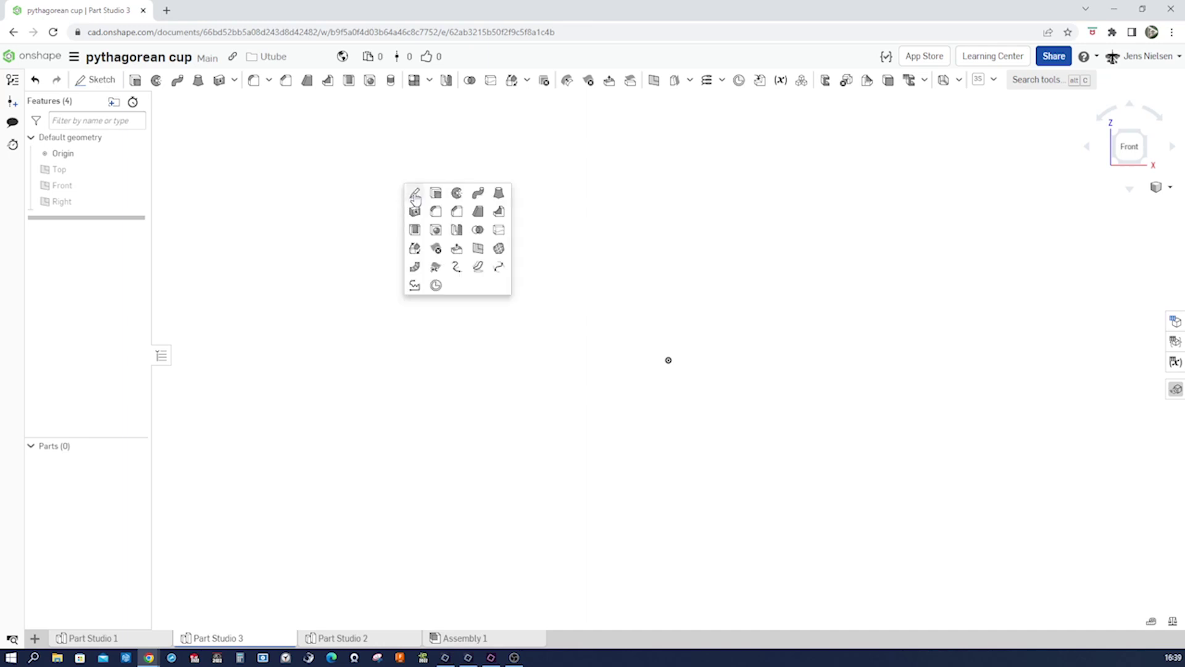
click(414, 196)
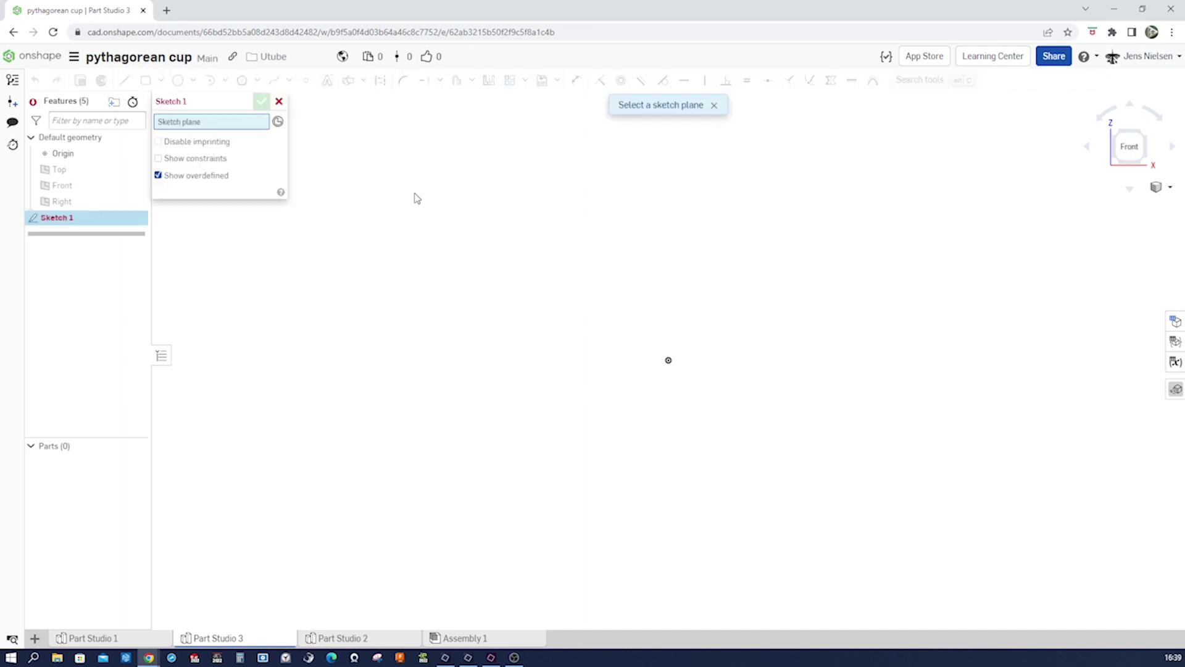
click(99, 185)
key(s)
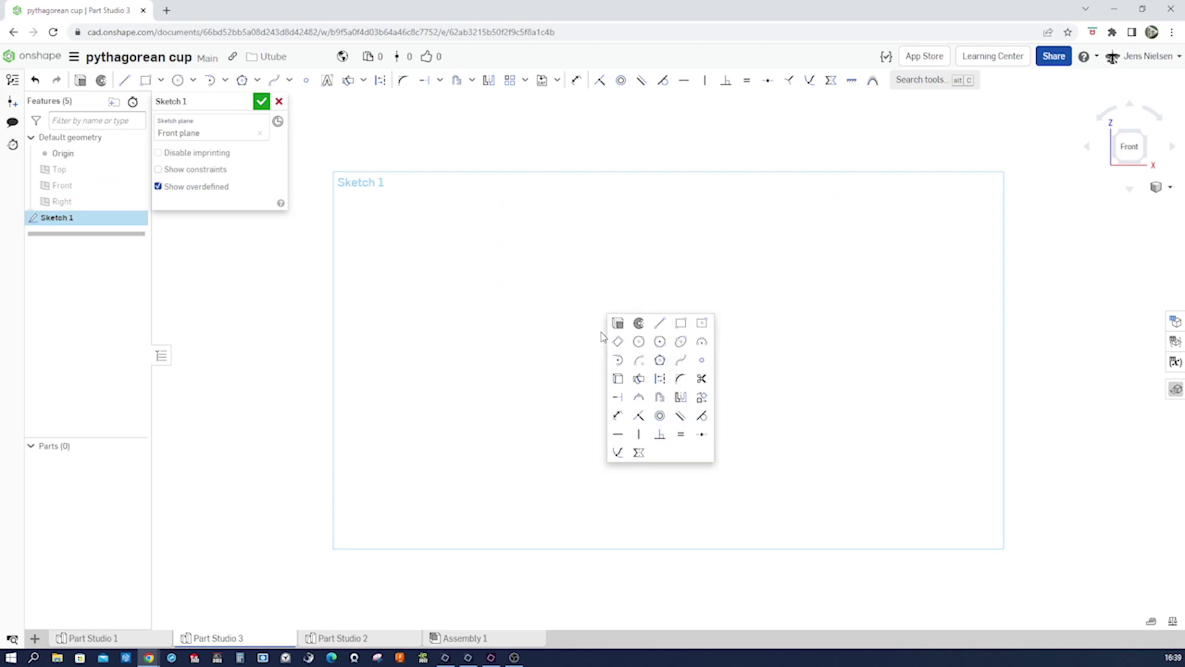
click(658, 323)
click(669, 359)
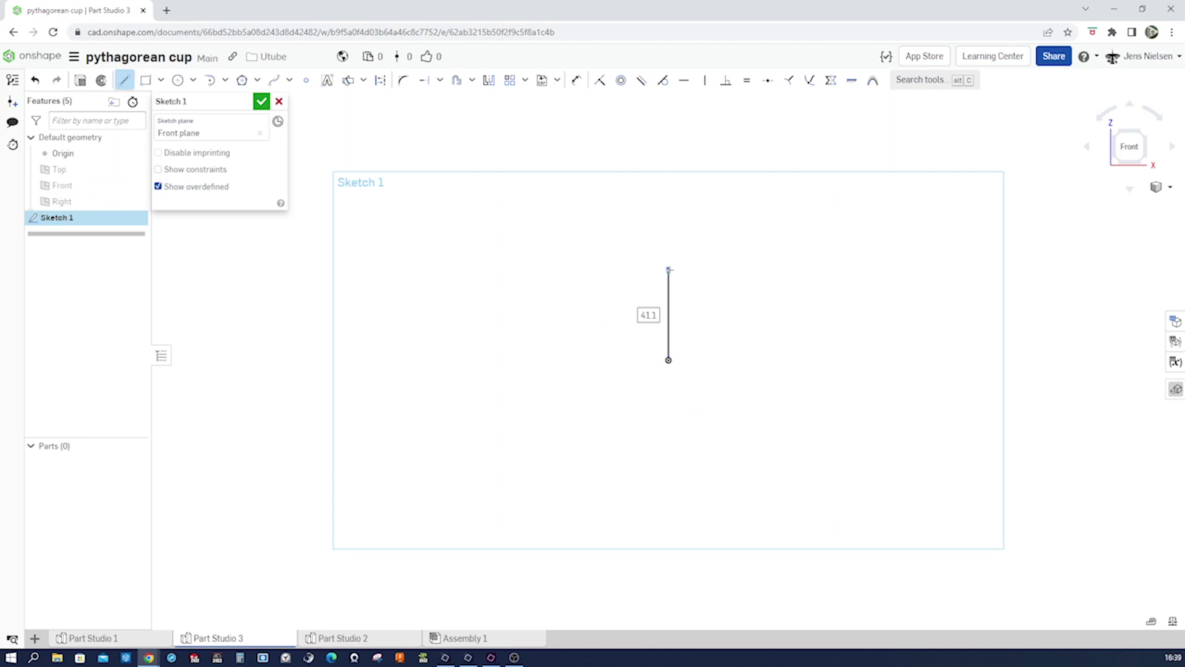
click(669, 270)
Dimension the vertical line's length to 44 mm
key(d)
click(669, 309)
click(649, 312)
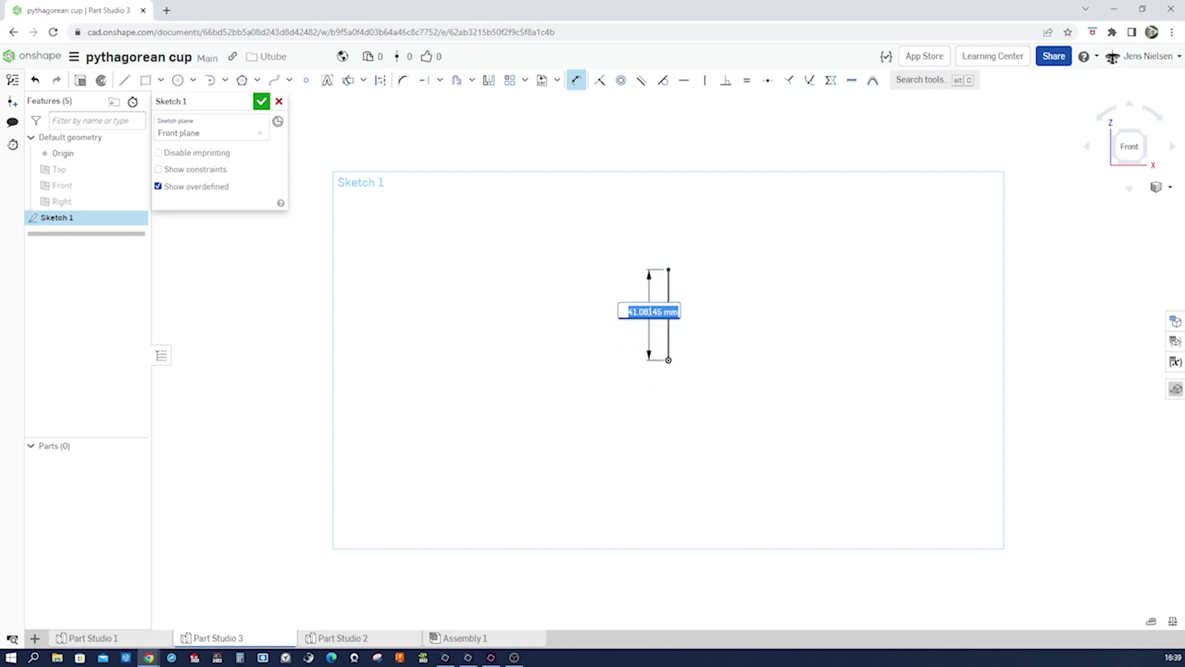
text(44)
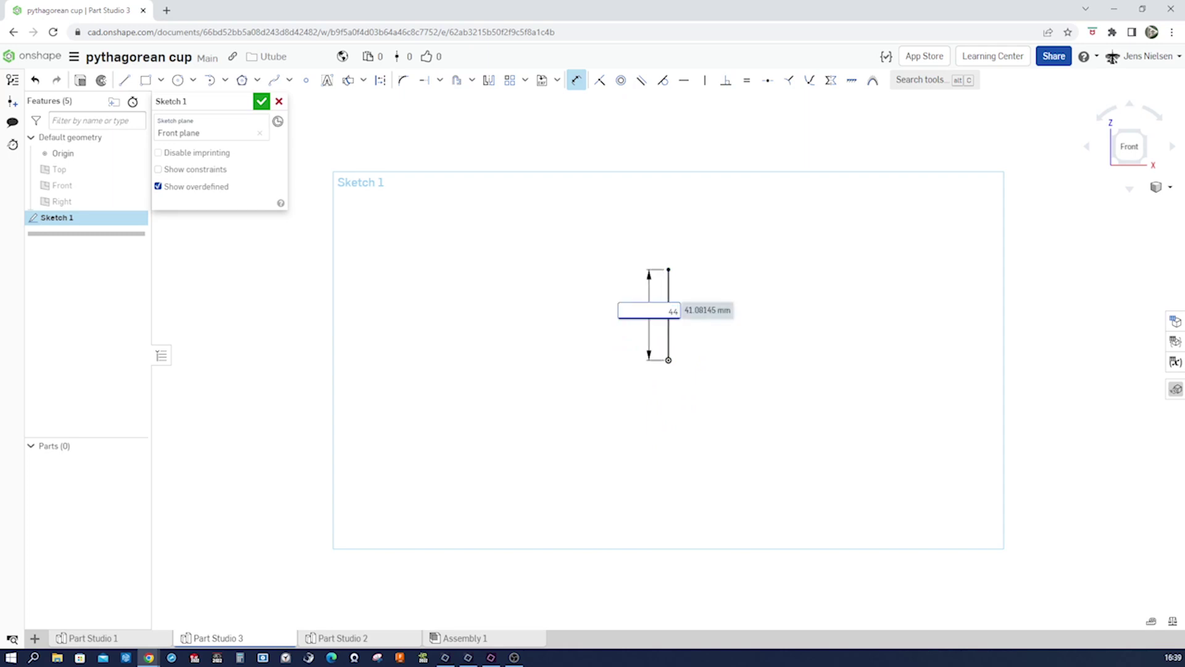
key(Return)
Create a slot around the vertical line and set its diameter to 28 mm
click(472, 80)
click(472, 124)
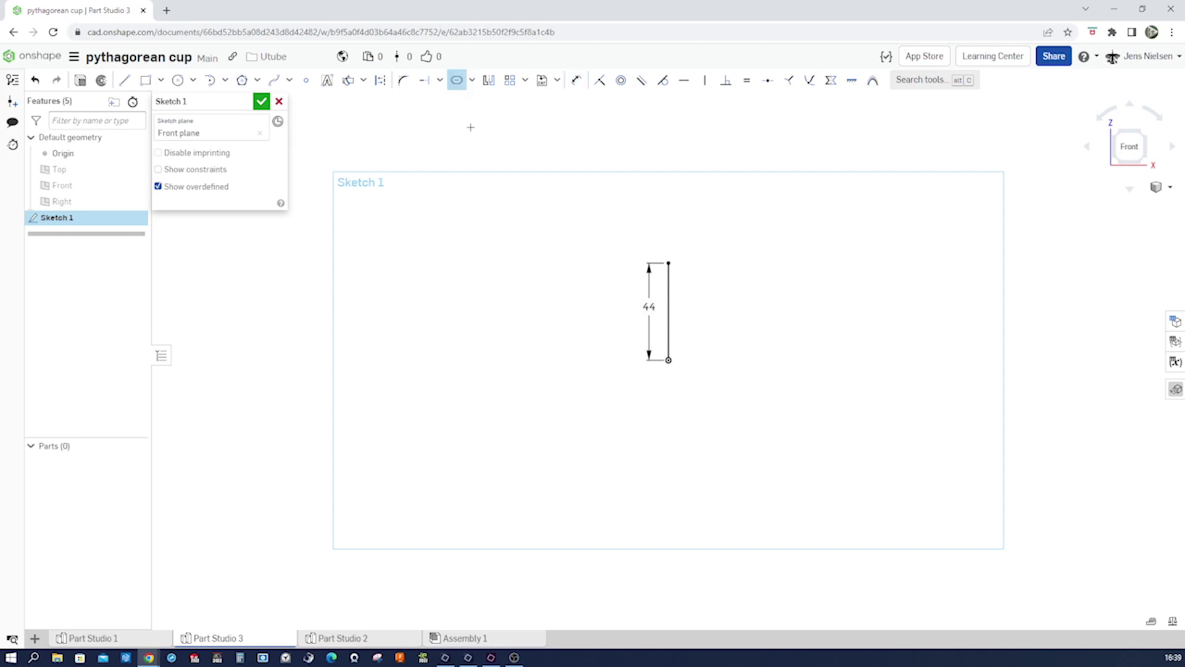
click(669, 312)
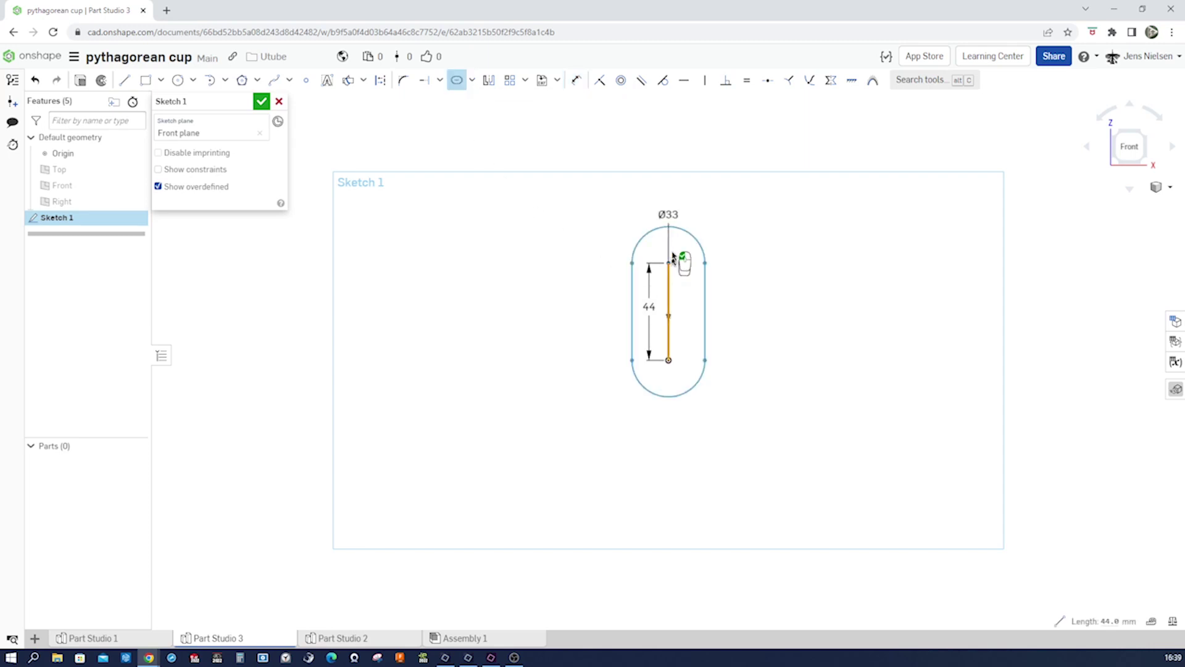
double_click(669, 215)
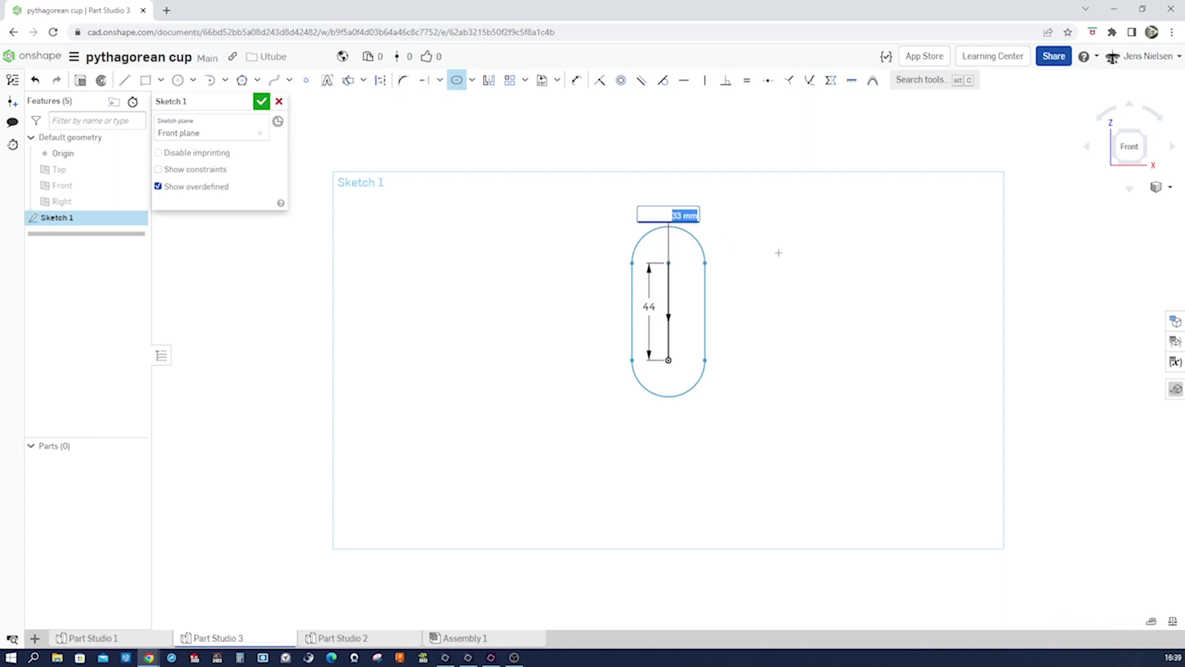
text(28)
key(Return)
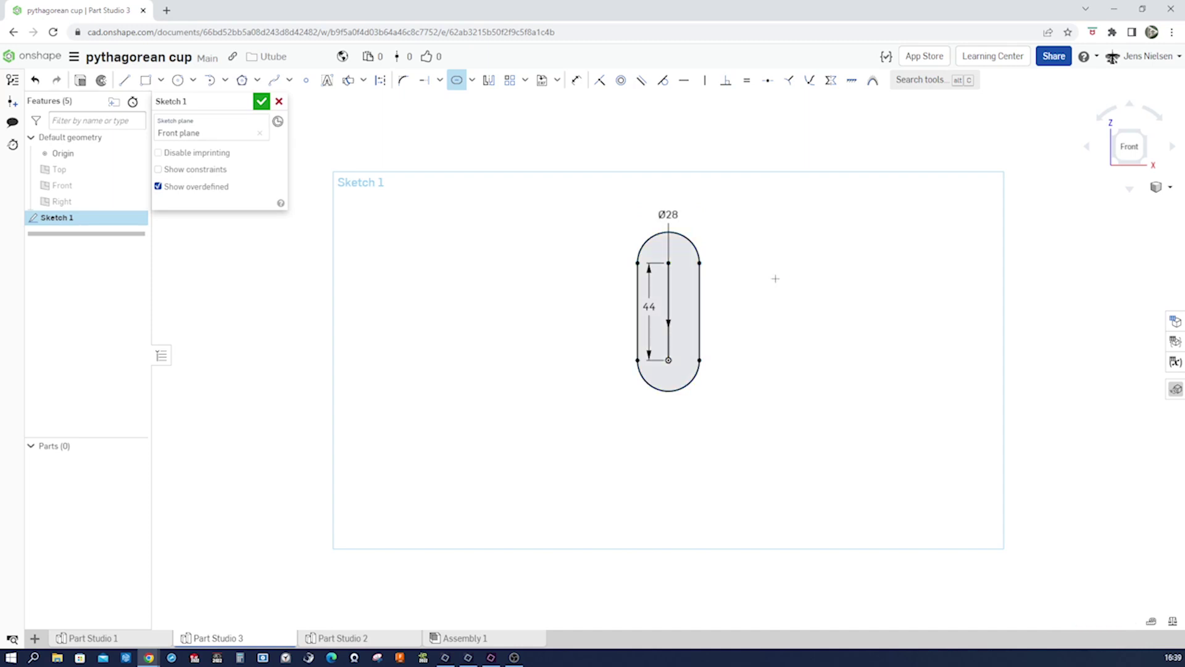
Offset the slot's two straight sides and upper arc inward by 6 mm to form the siphon channel path
key(f)
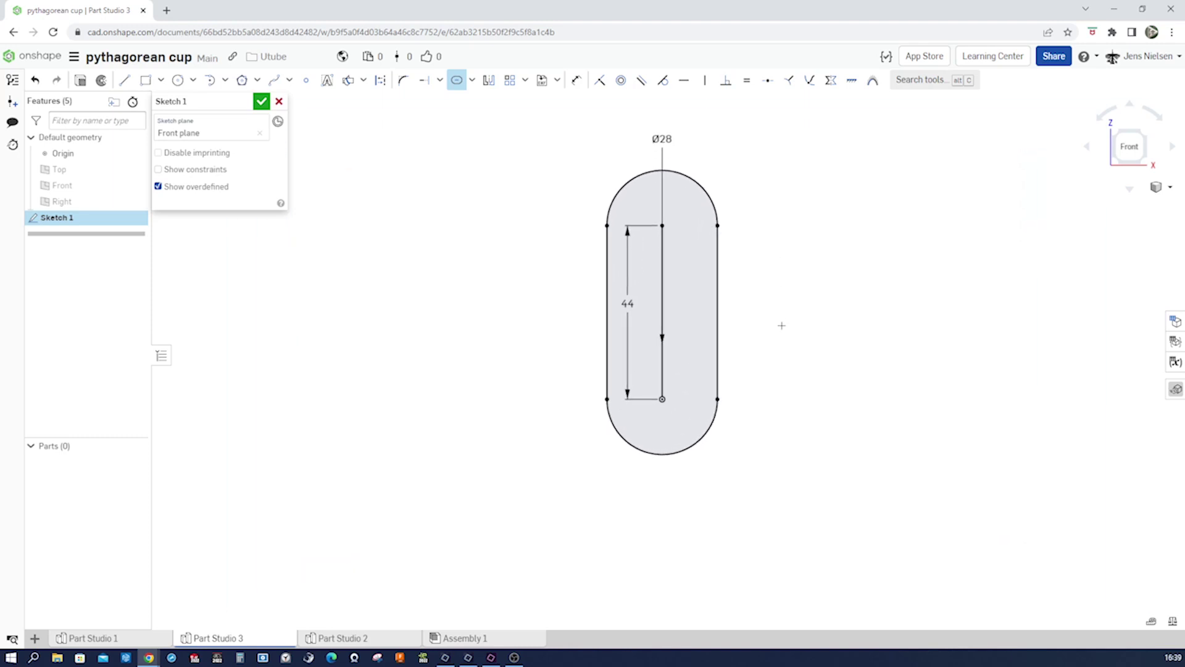
key(o)
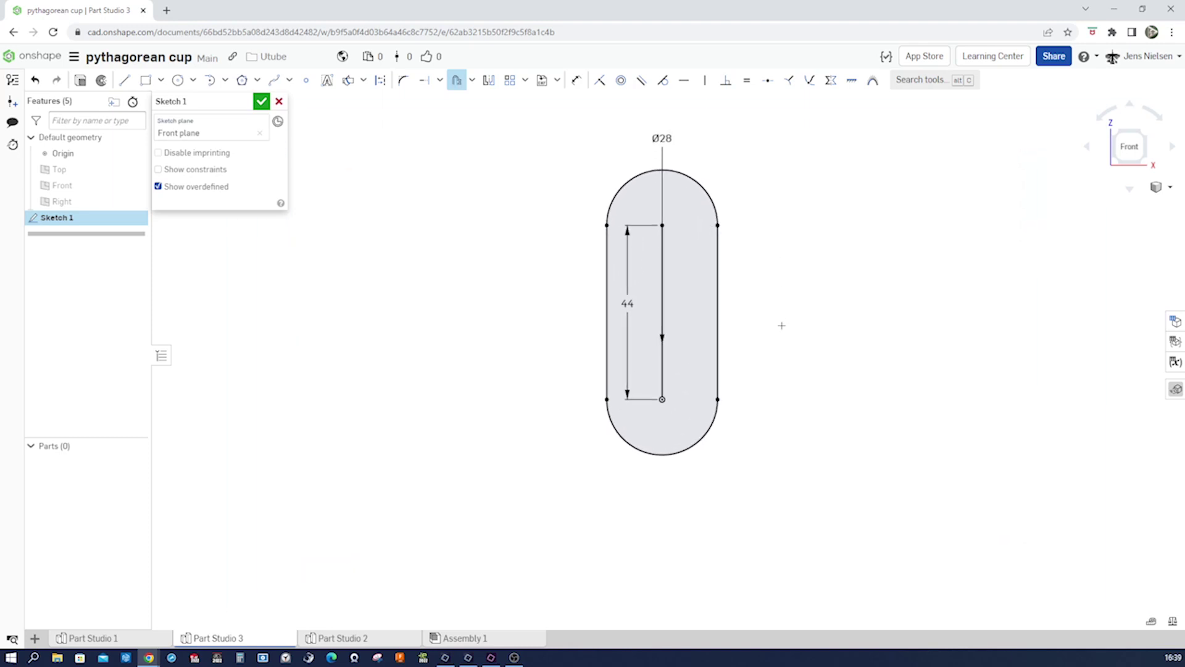
click(718, 343)
click(713, 209)
click(608, 284)
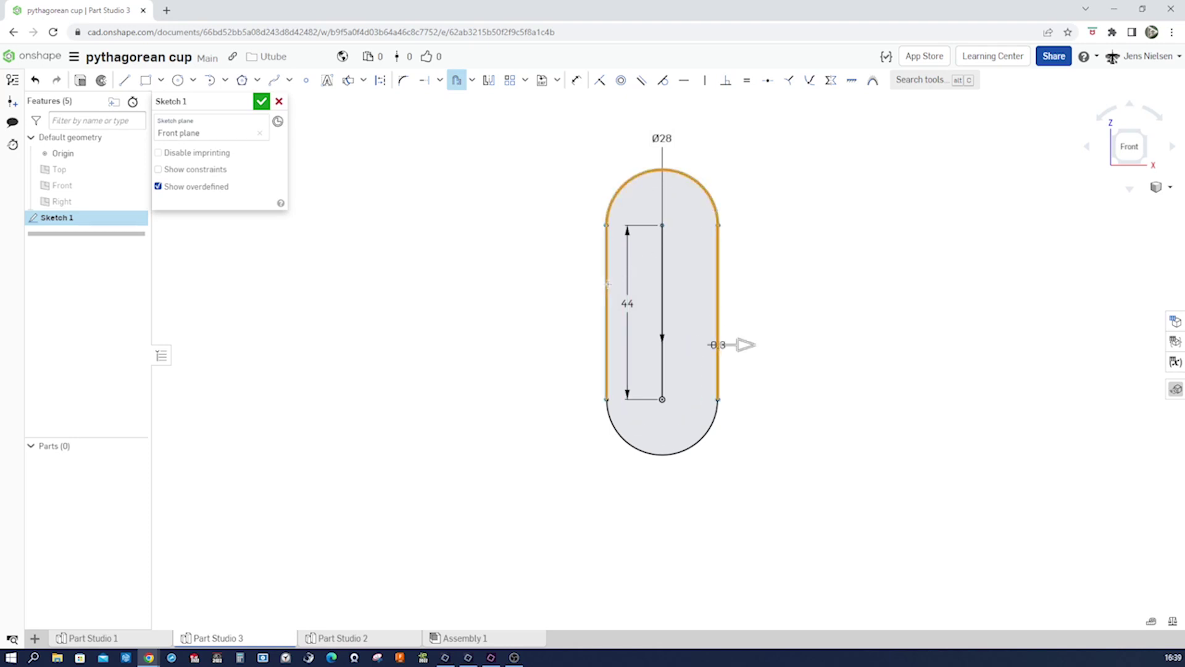
drag(746, 344, 676, 343)
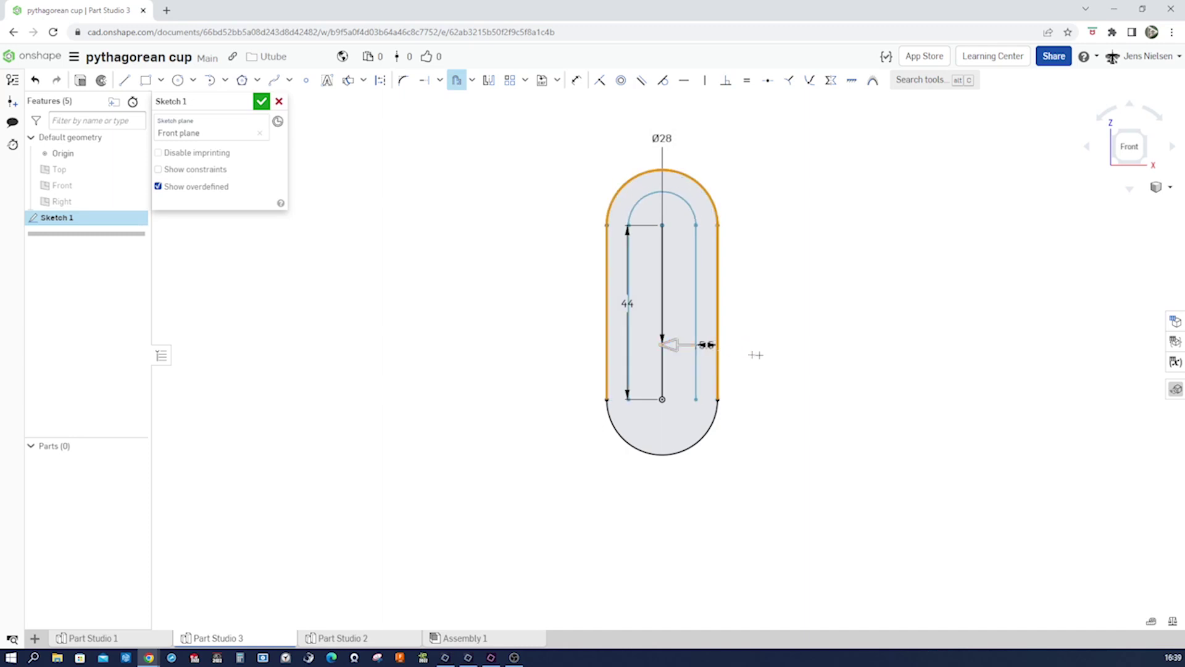
click(798, 356)
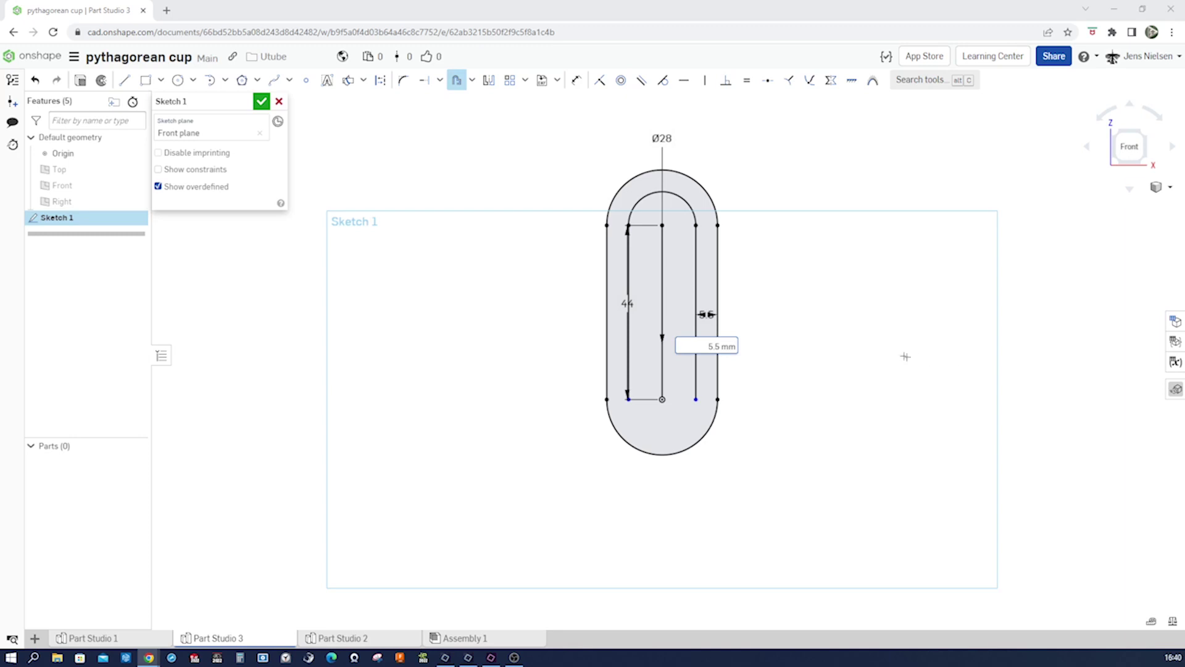
click(722, 346)
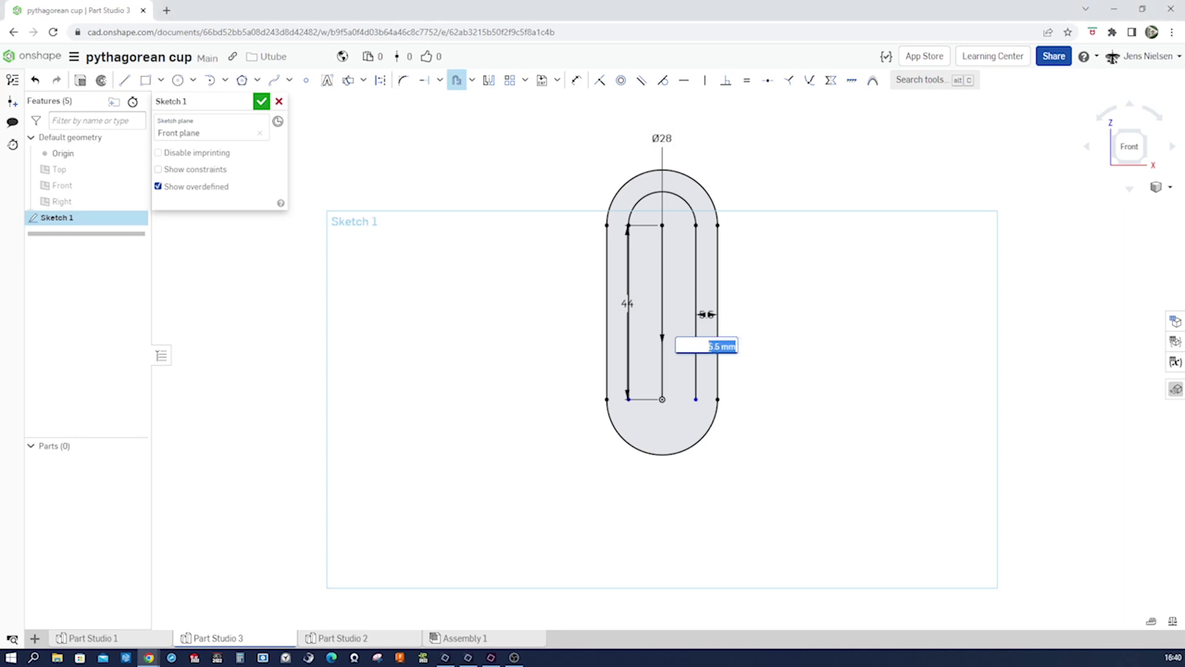
text(6)
key(Return)
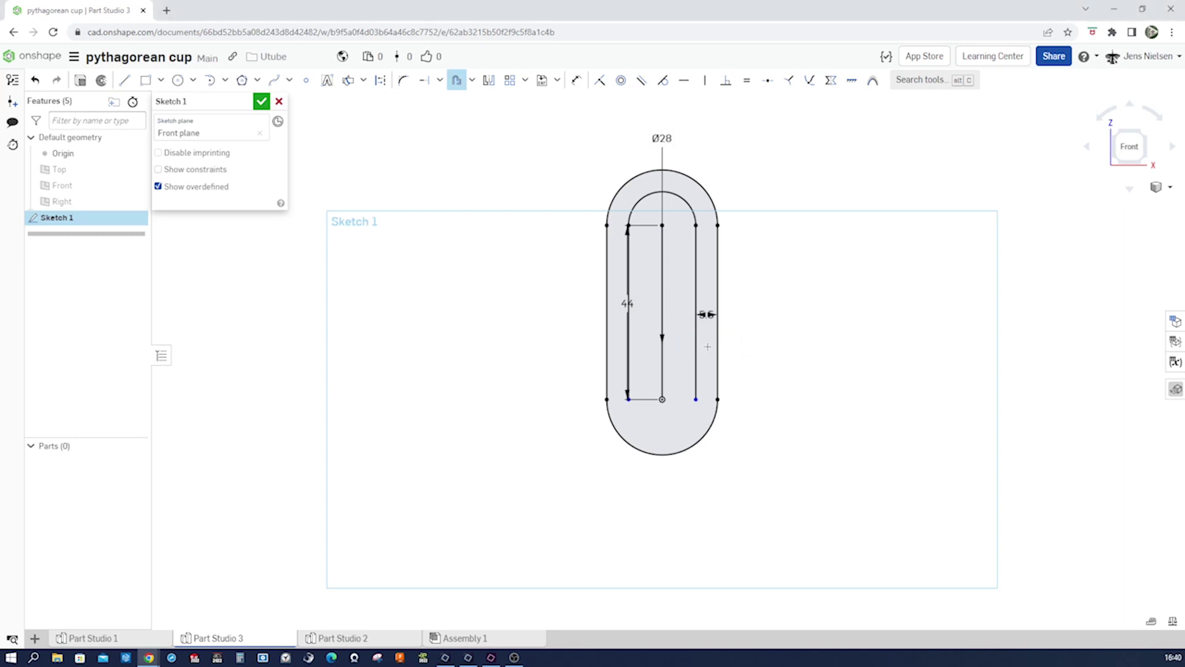
key(Escape)
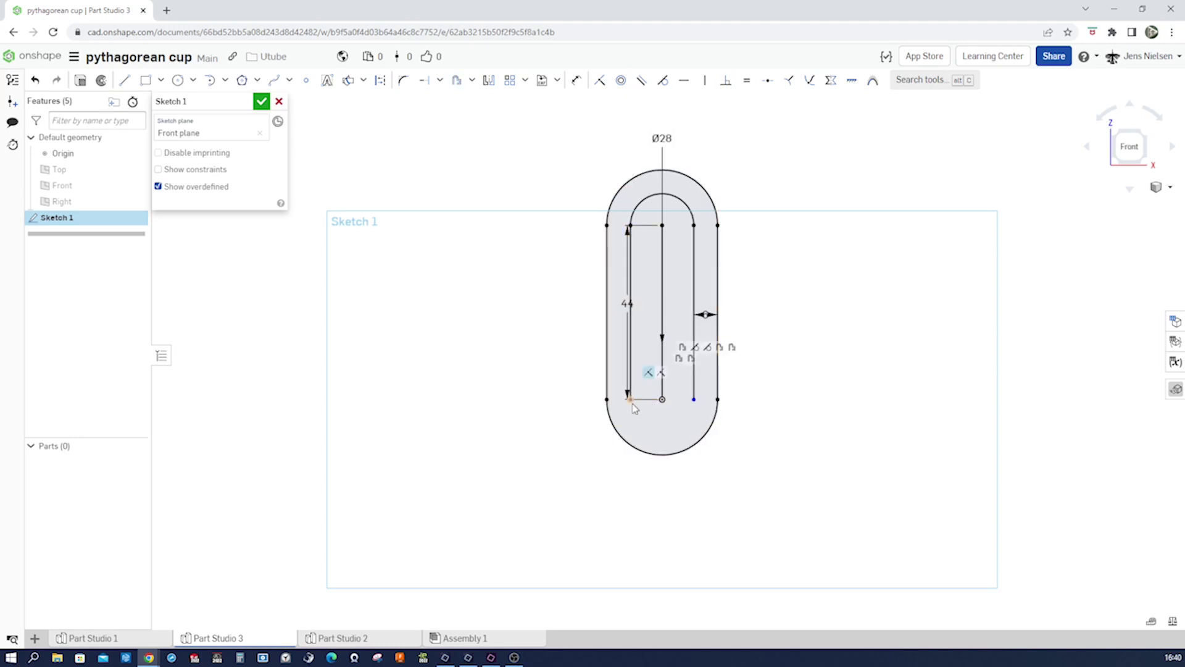
Extend the left leg of the offset path below the slot and shorten its right leg to end above the origin
drag(630, 399, 632, 512)
drag(694, 399, 693, 368)
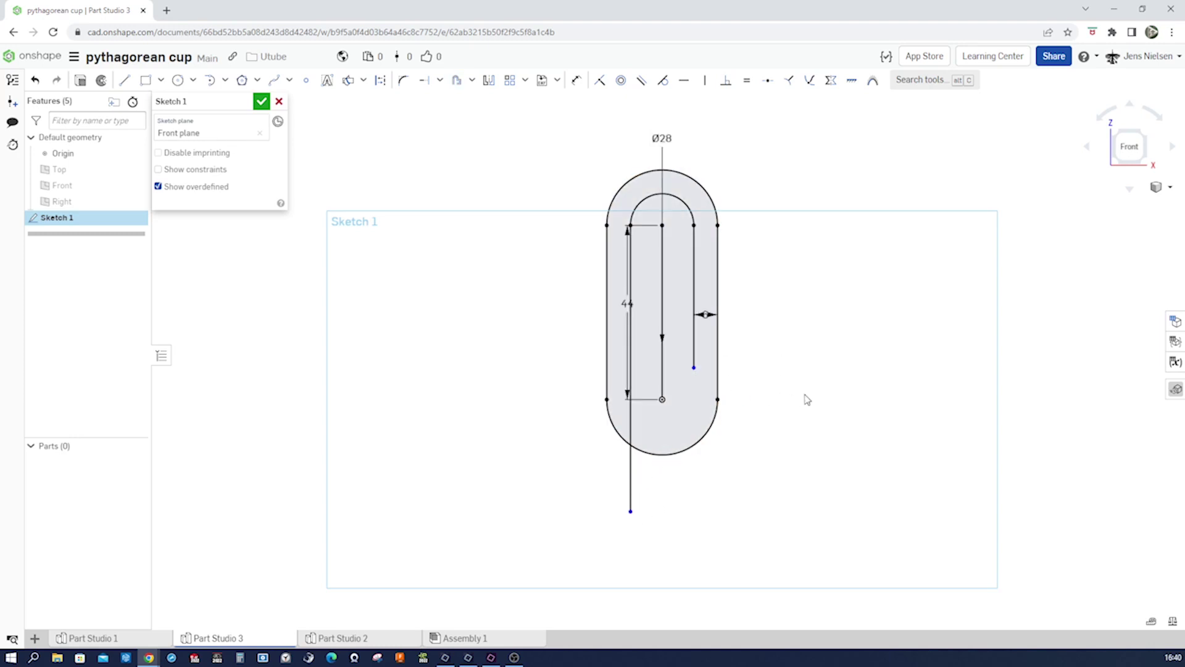
key(f)
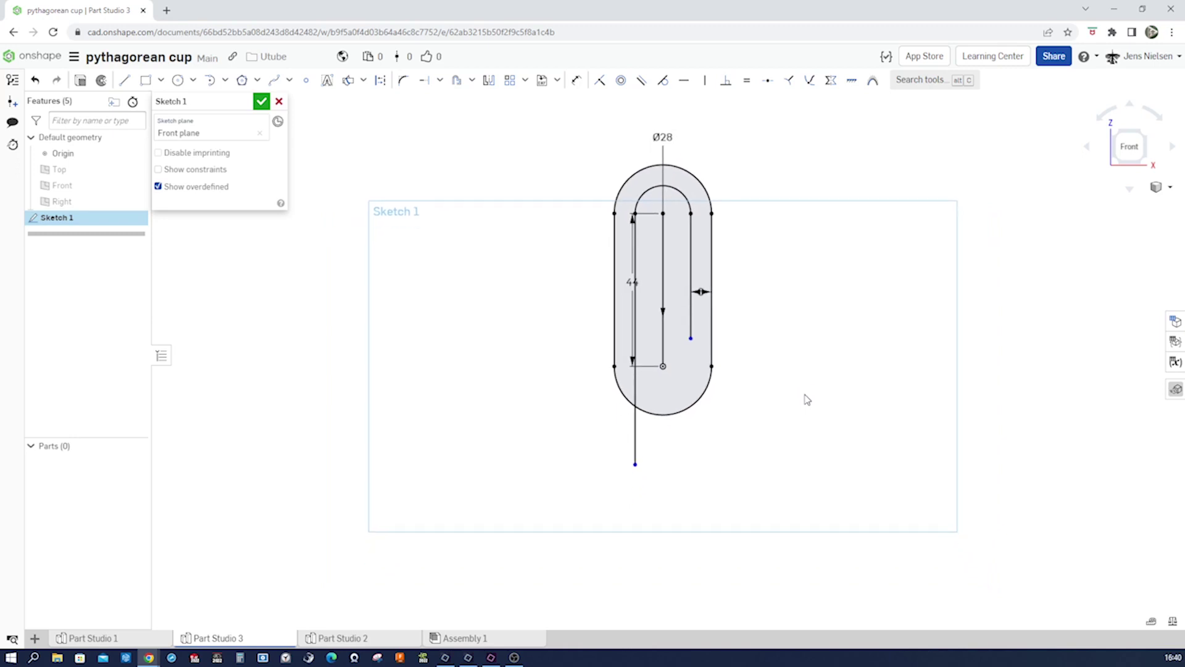
Dimension the vertical distance from the origin to the left leg's lower endpoint as 48 mm
key(d)
click(663, 366)
click(635, 464)
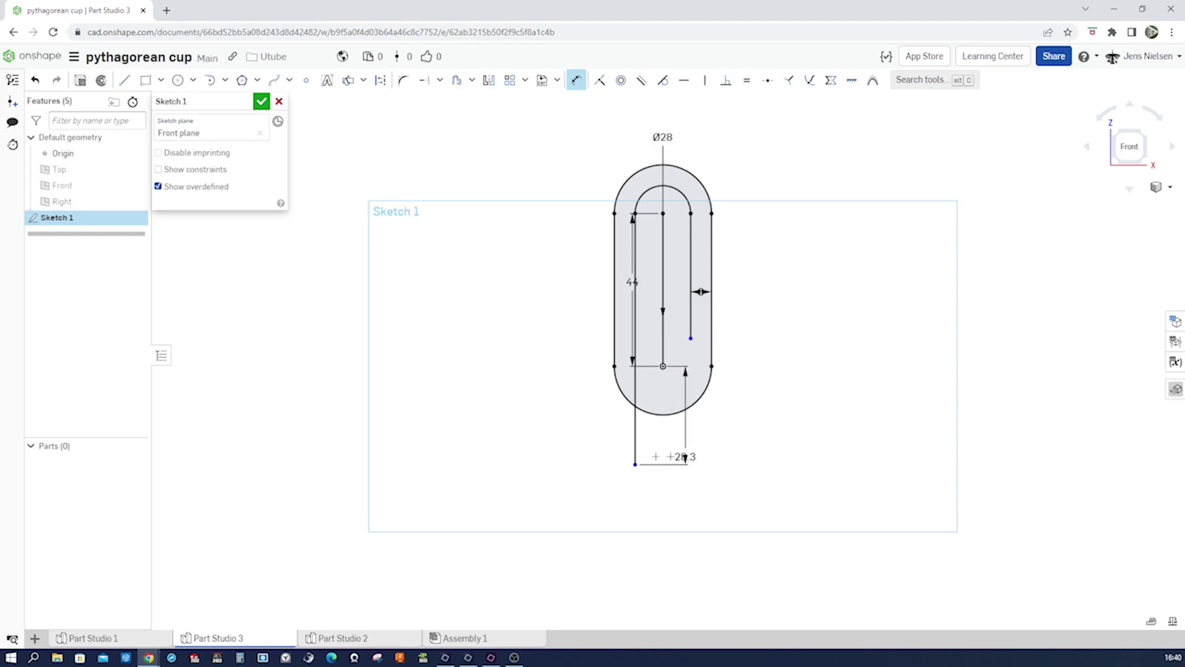
click(559, 456)
text(48)
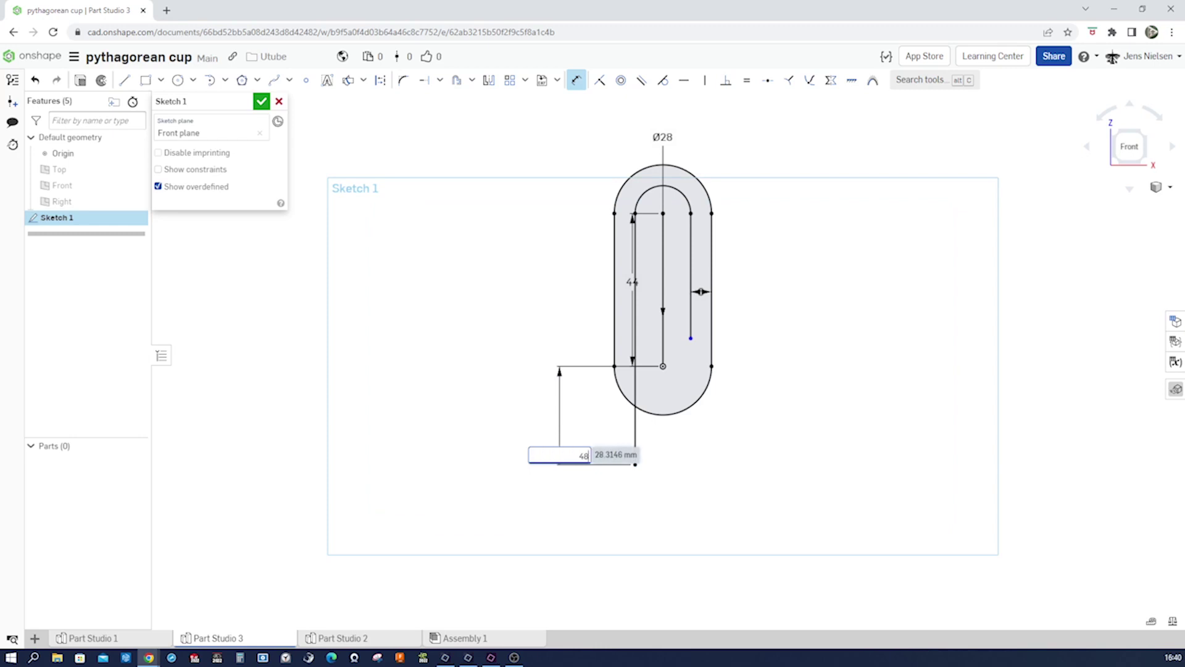
key(Return)
key(Escape)
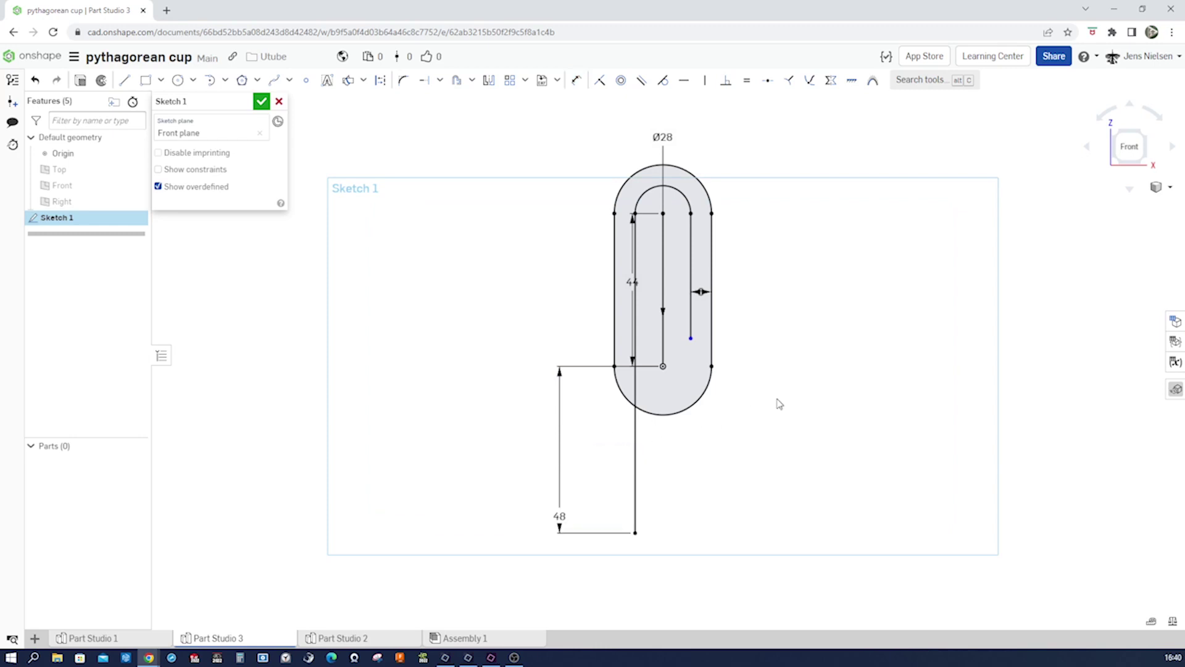
Move the 44 mm and 6 mm dimension labels outside the slot, on its left and right sides
drag(630, 281, 525, 286)
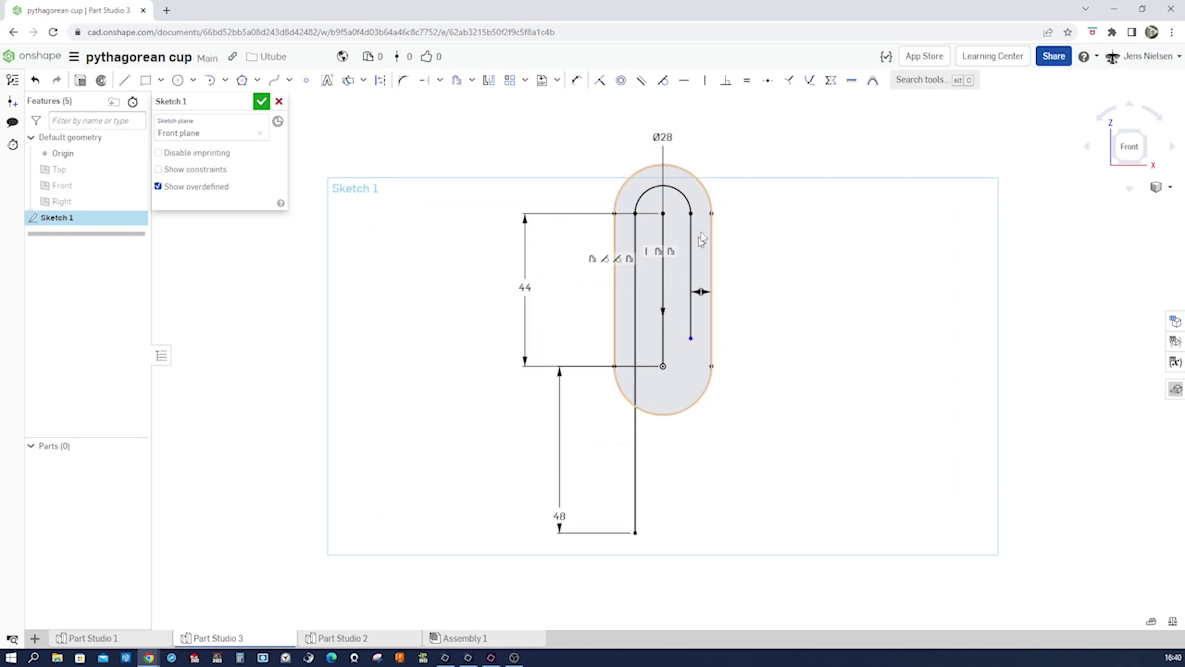
drag(701, 289, 749, 277)
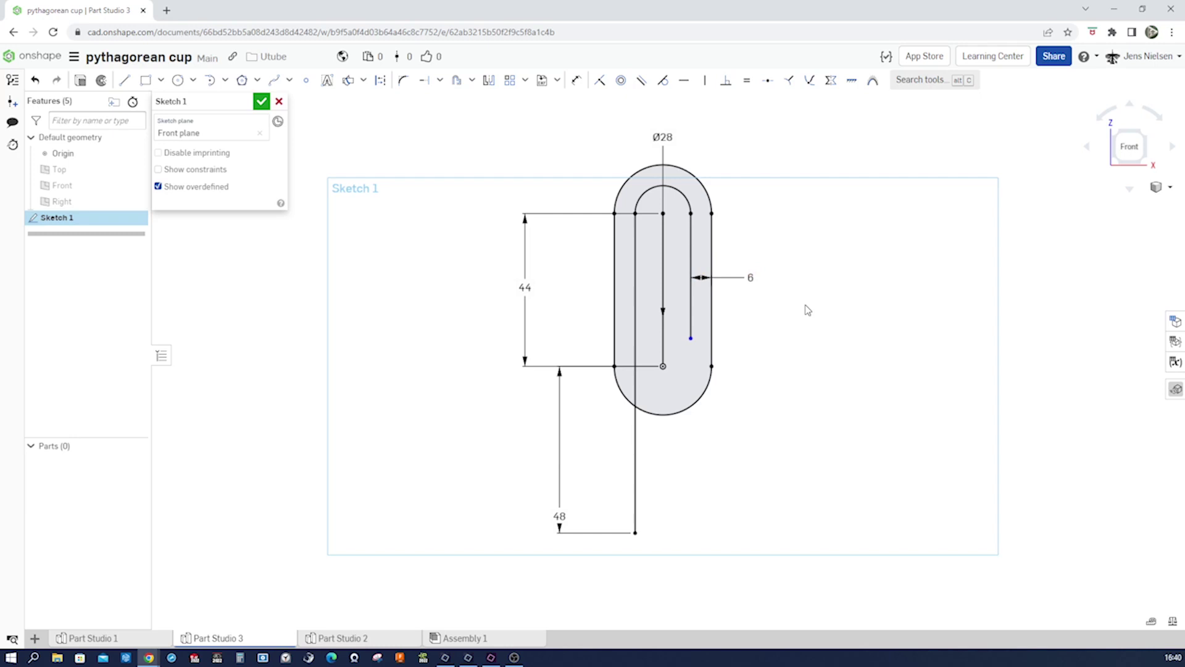
key(f)
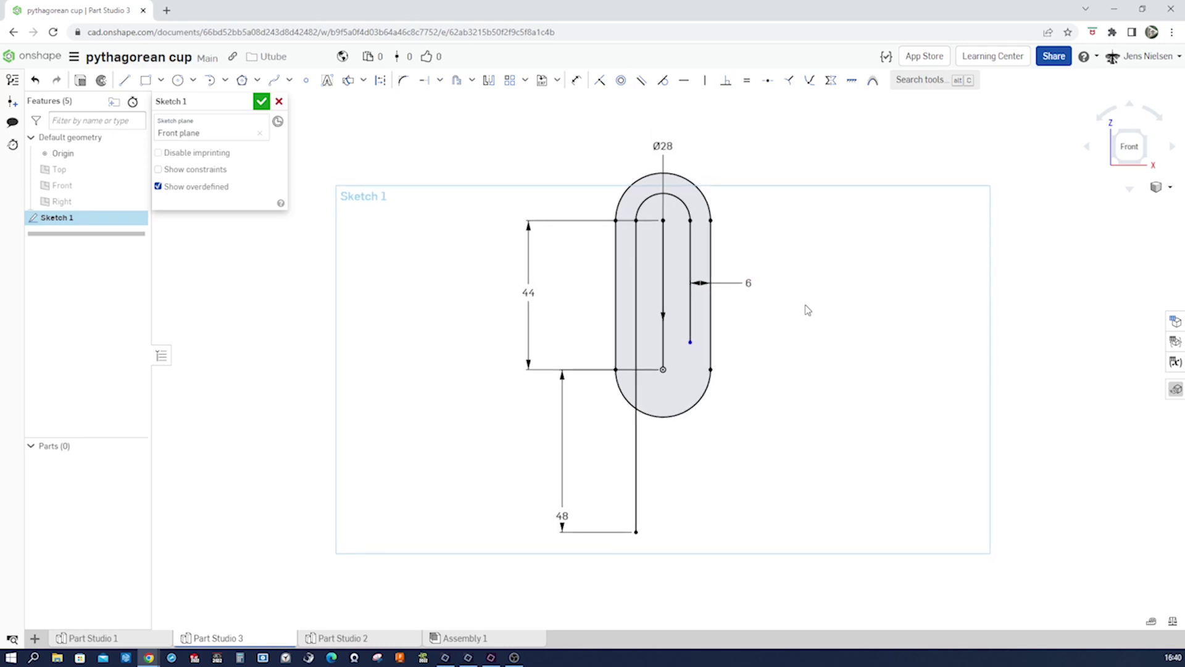
Draw the cup's outer profile right of the slot: connected lines of about 14 slanted, 14.6 horizontal, 14.8 vertical, 9.7 horizontal and 120 mm slanted
middle_drag(799, 362, 745, 419)
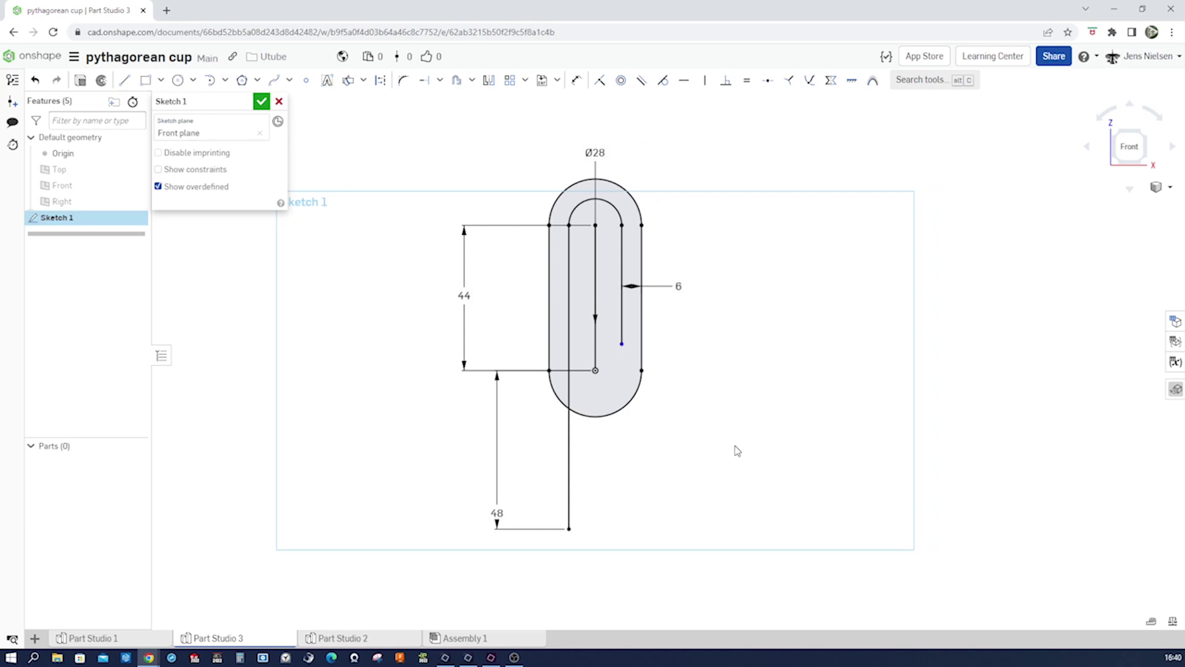
key(l)
click(751, 524)
click(737, 480)
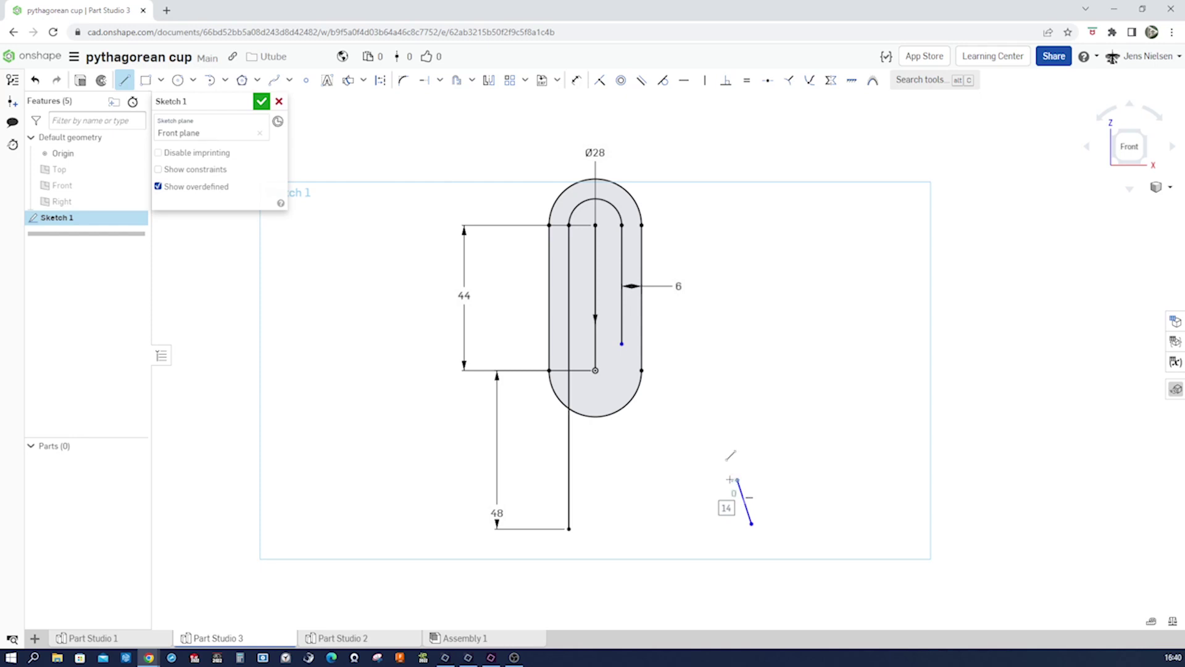
click(689, 480)
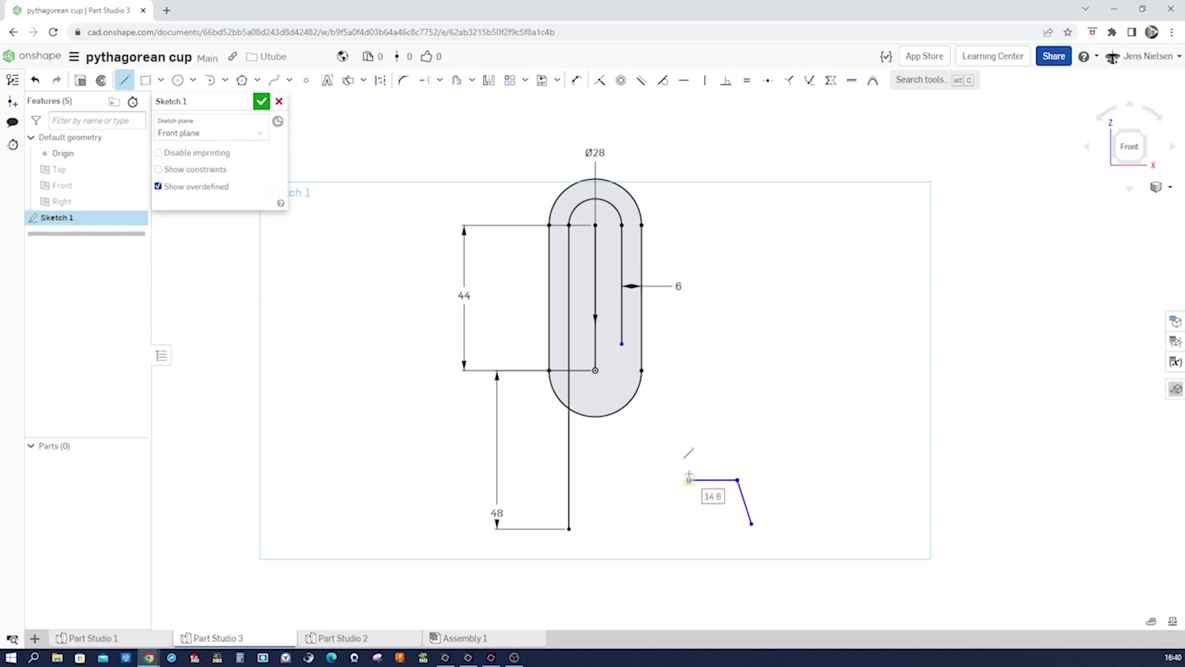
click(689, 430)
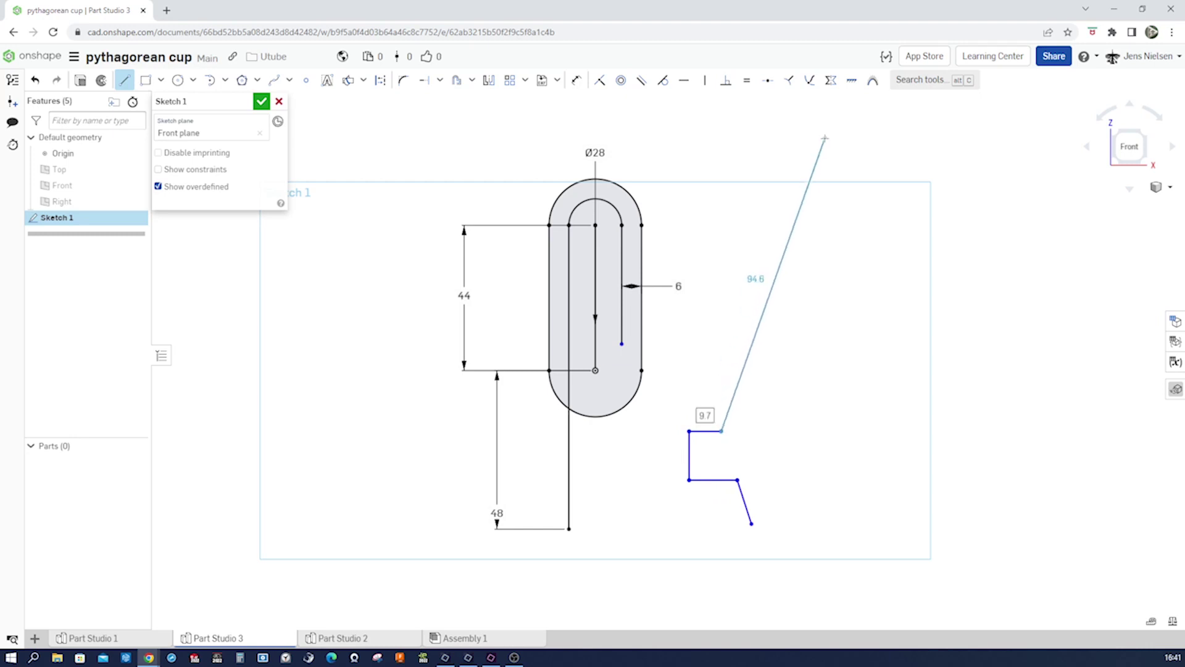
scroll(825, 139, down, 1)
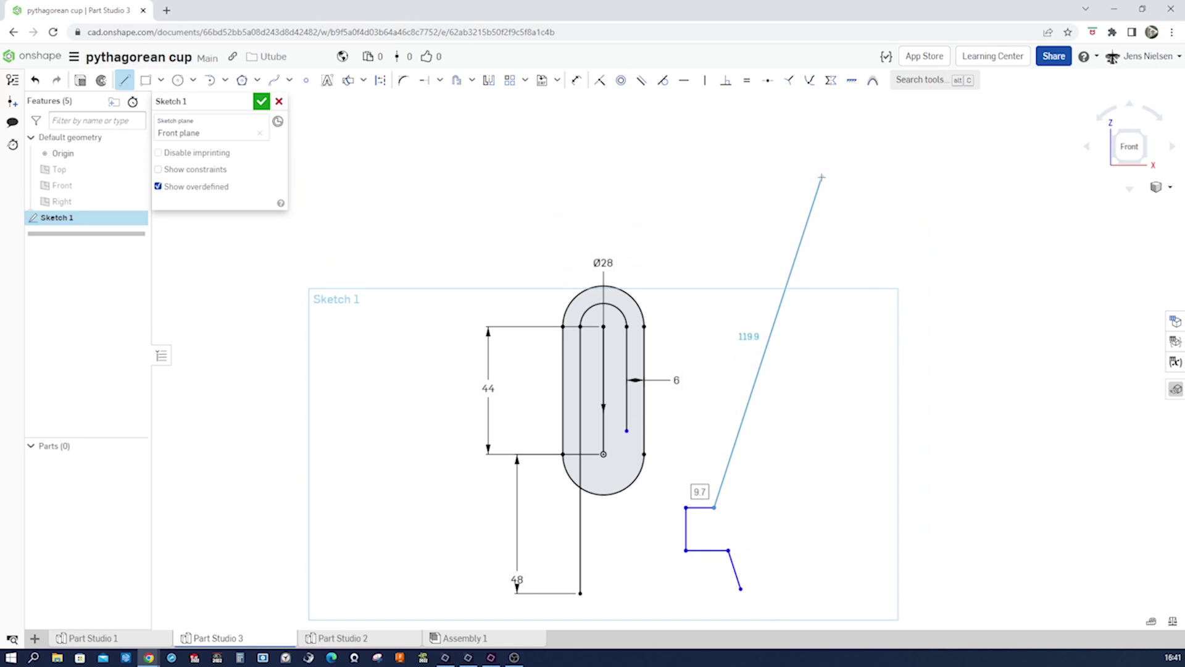
click(822, 177)
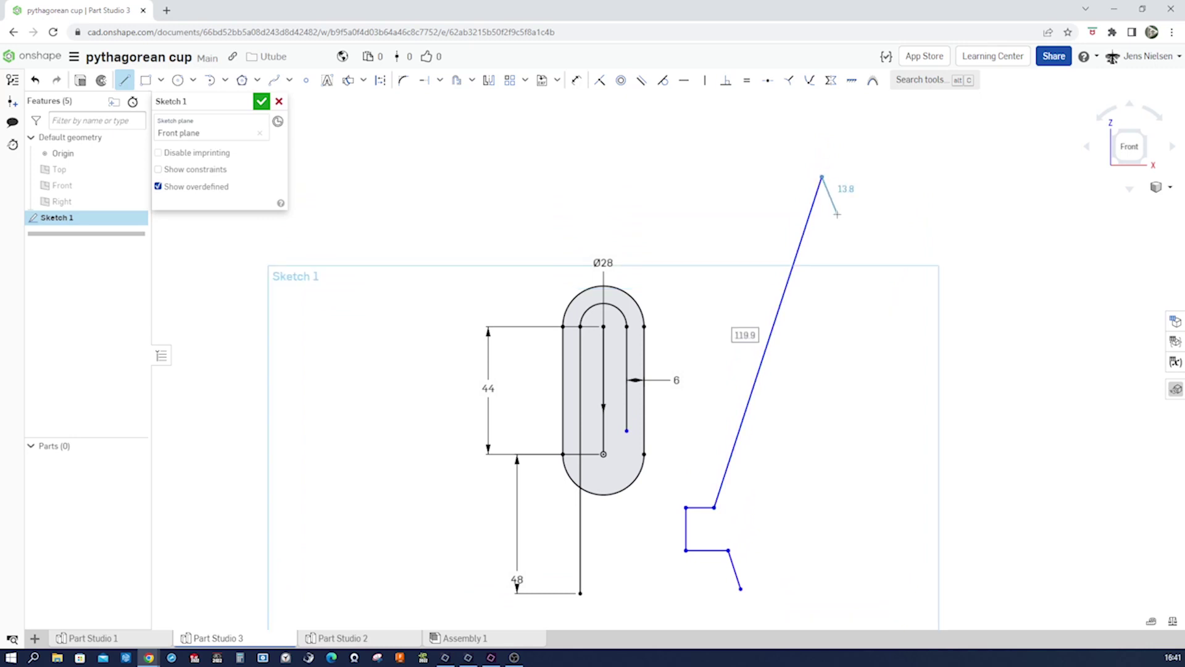
key(Escape)
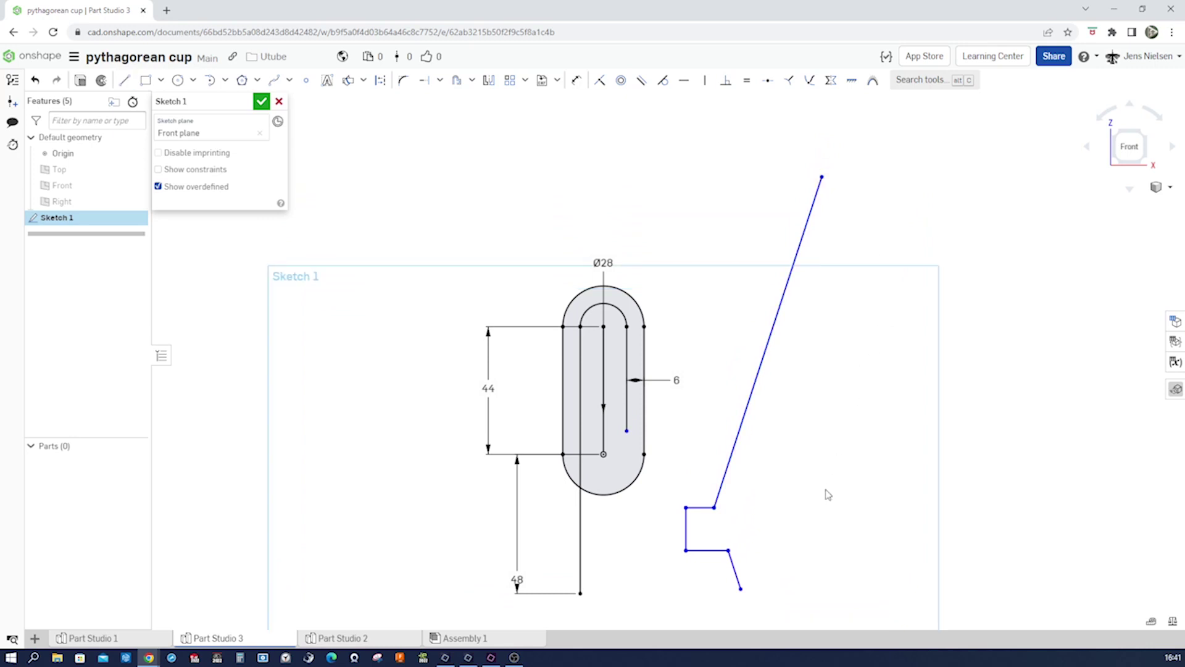
Align the outer profile's lowest endpoint horizontally with the lower endpoint of the siphon path's left leg
key(h)
click(741, 589)
click(580, 593)
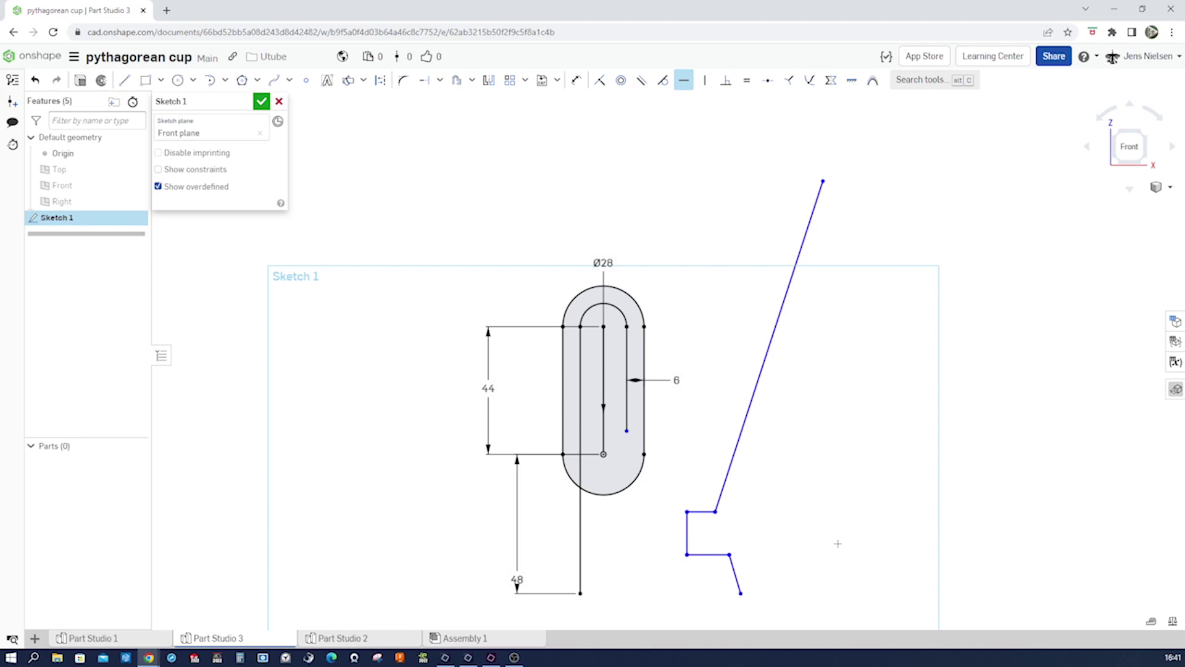
Dimension the vertical distance between the outer profile's two horizontal lines as 22 mm
key(d)
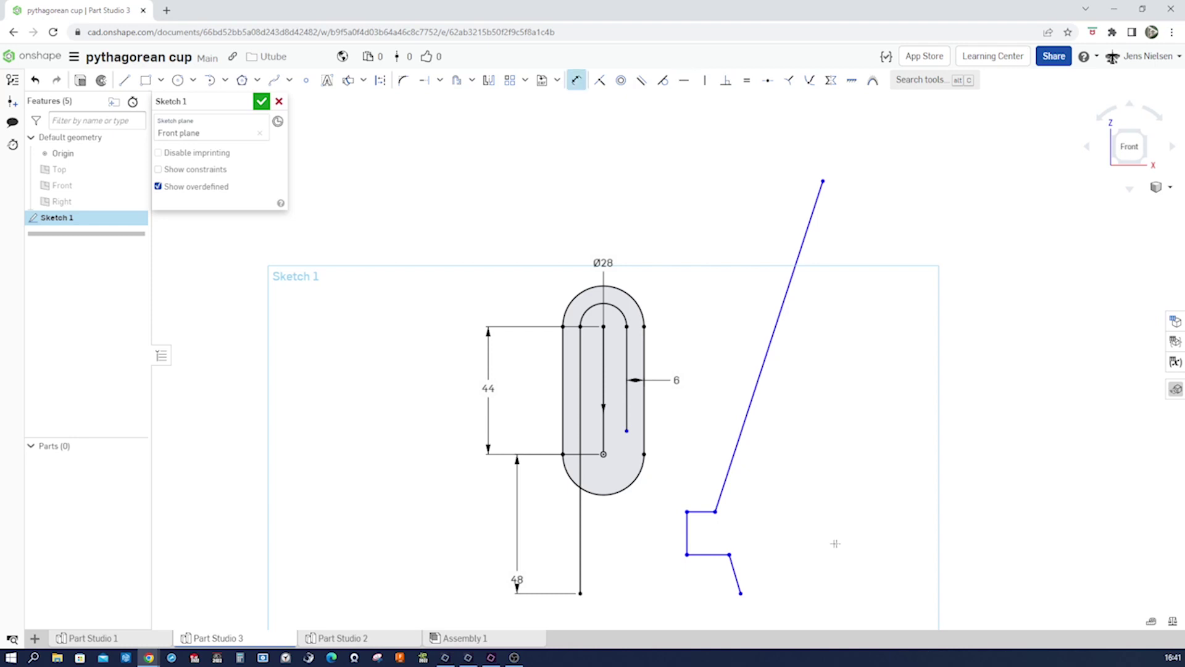
click(710, 554)
click(715, 511)
click(730, 530)
text(2)
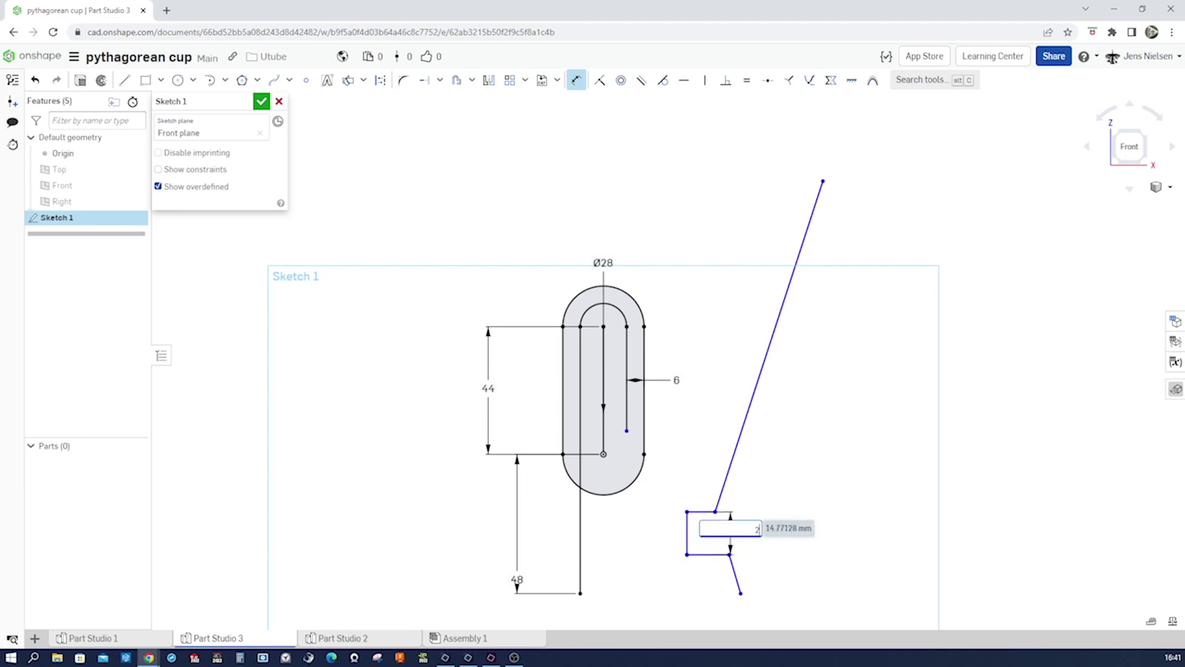
text(2)
key(Return)
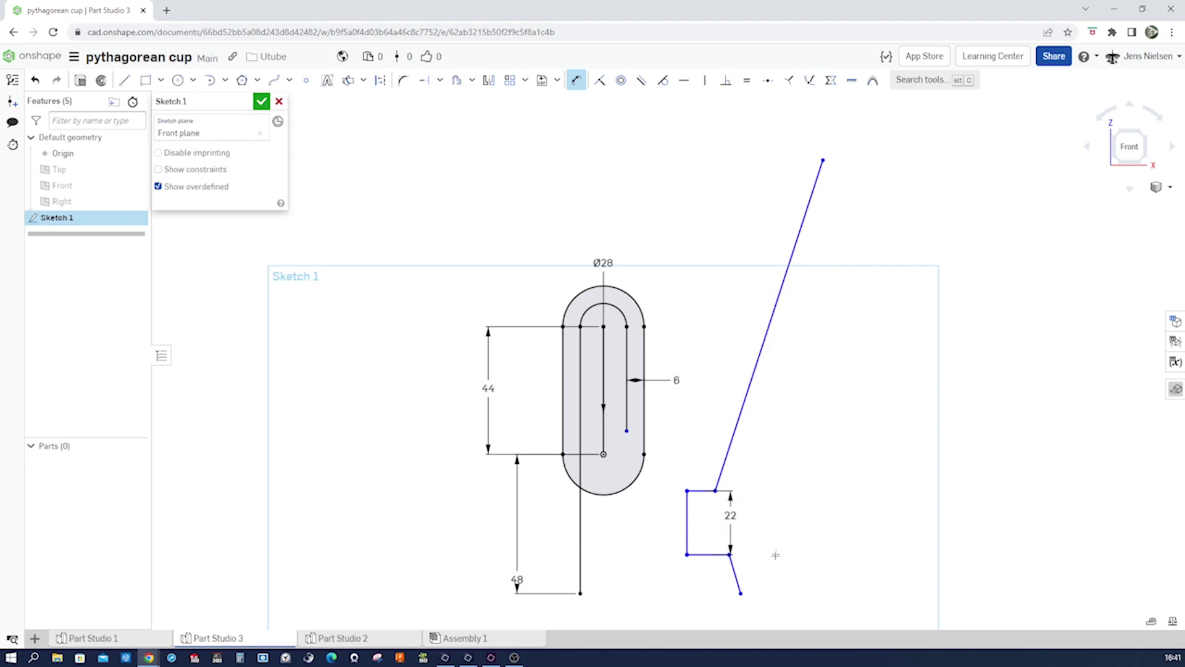
Dimension the foot's height from its lowest endpoint to the lower horizontal line as 22 mm
click(741, 594)
click(710, 555)
click(662, 563)
text(22)
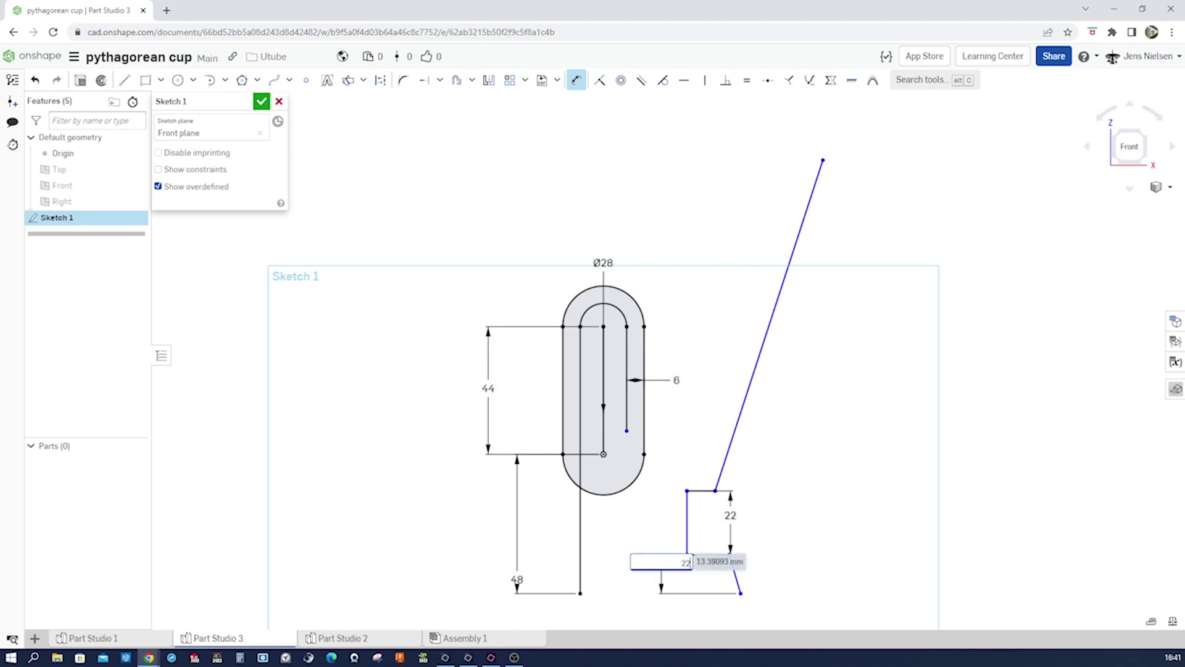
key(Return)
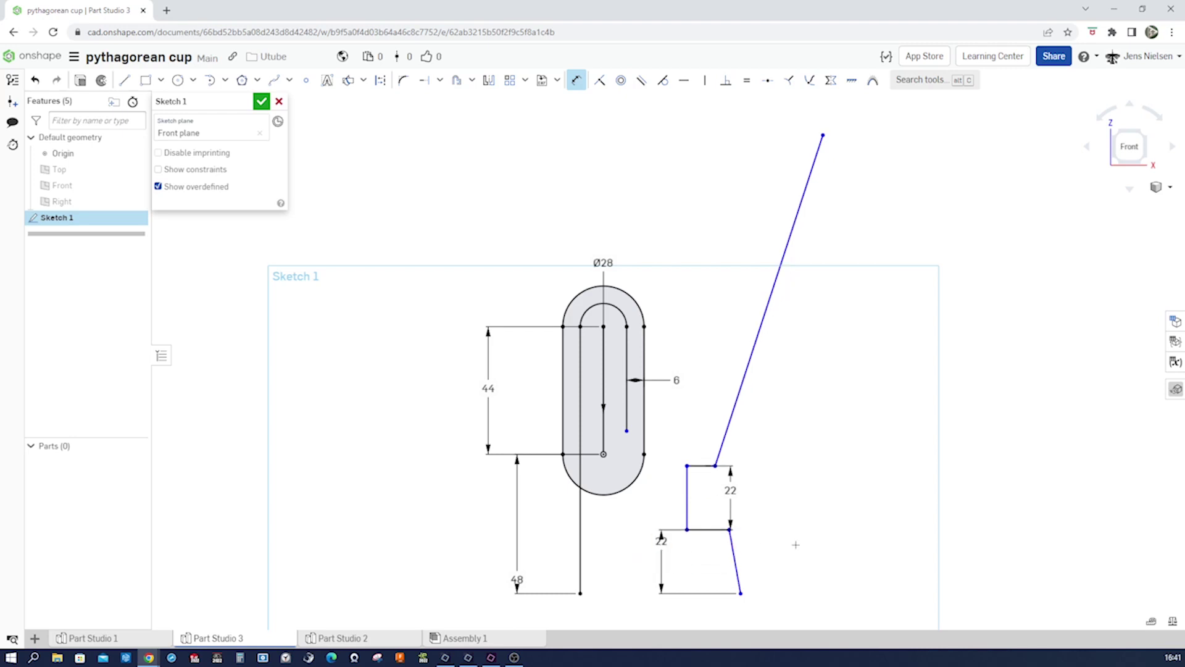
Dimension the angle between the slanted foot line and the siphon path's long left leg as 12°
click(738, 569)
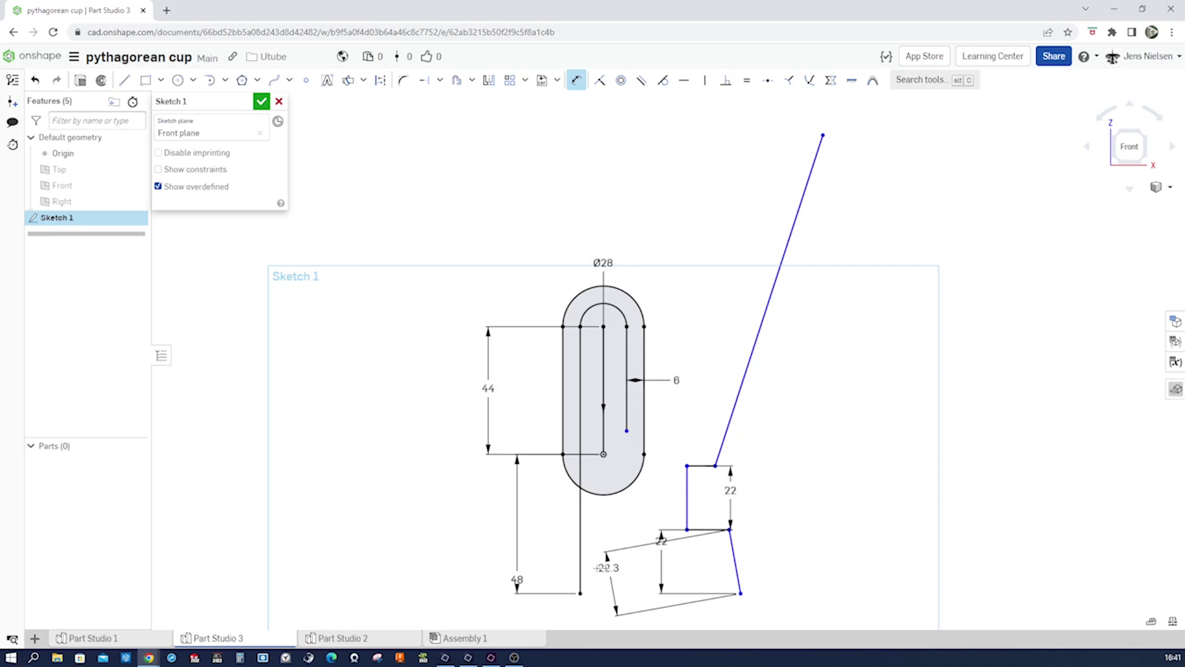
click(581, 571)
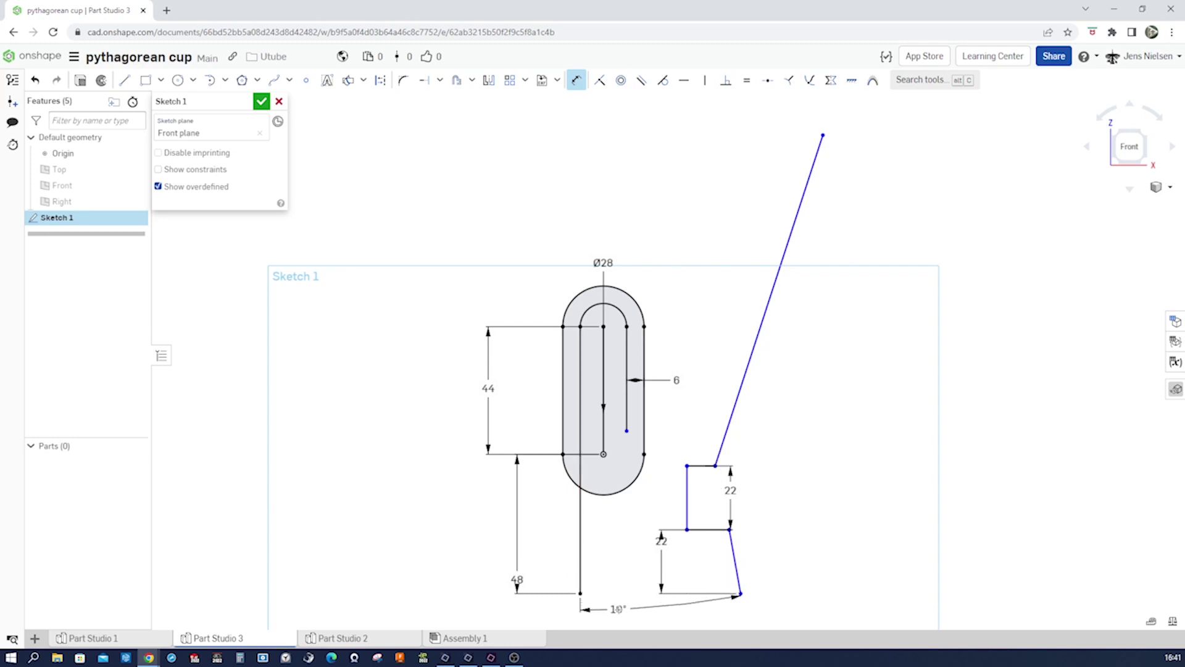
click(618, 609)
text(12)
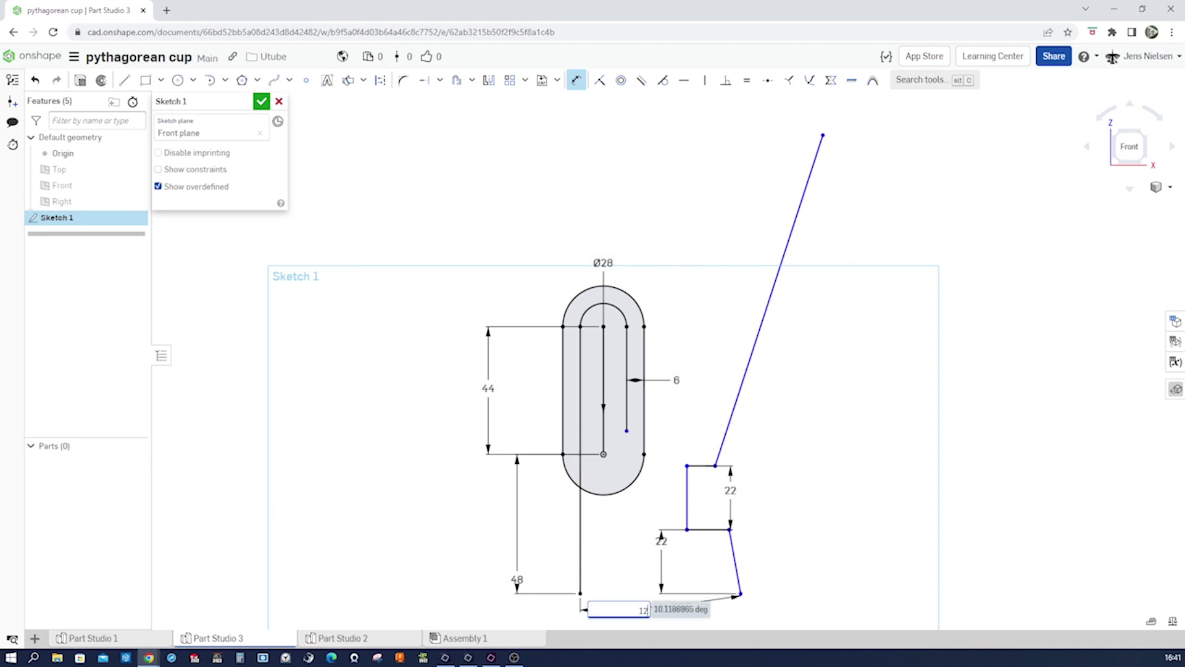
key(Return)
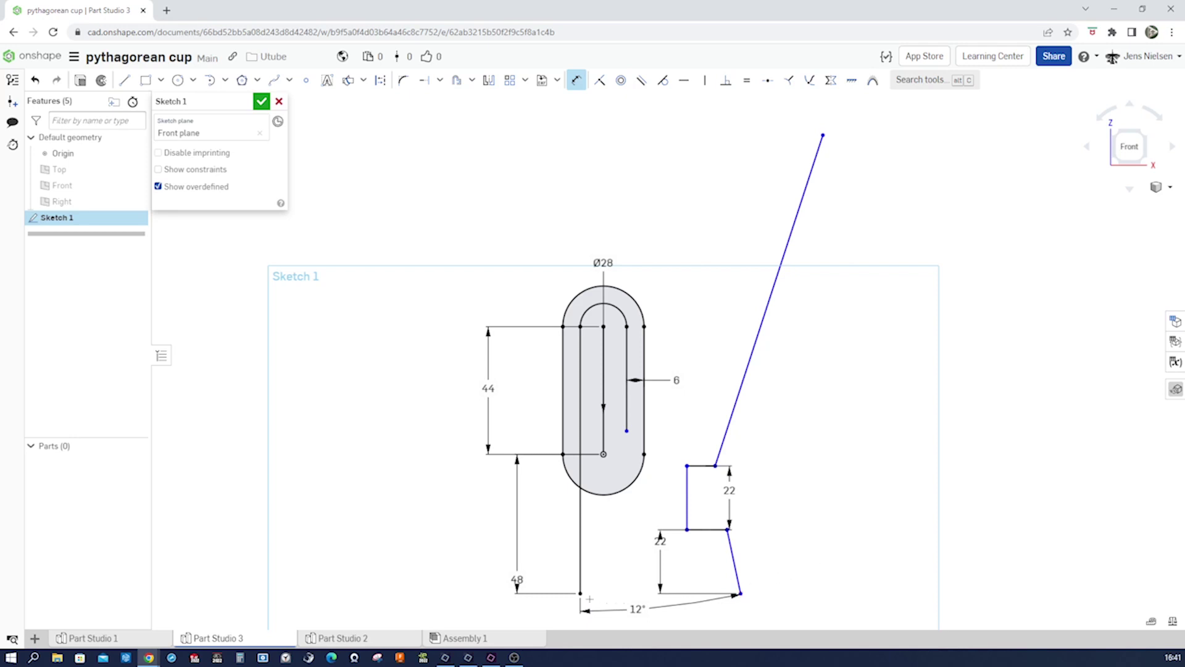
Dimension the horizontal distance between the long left leg's lower endpoint and the foot's lowest endpoint as 42 mm
click(581, 594)
scroll(619, 616, down, 1)
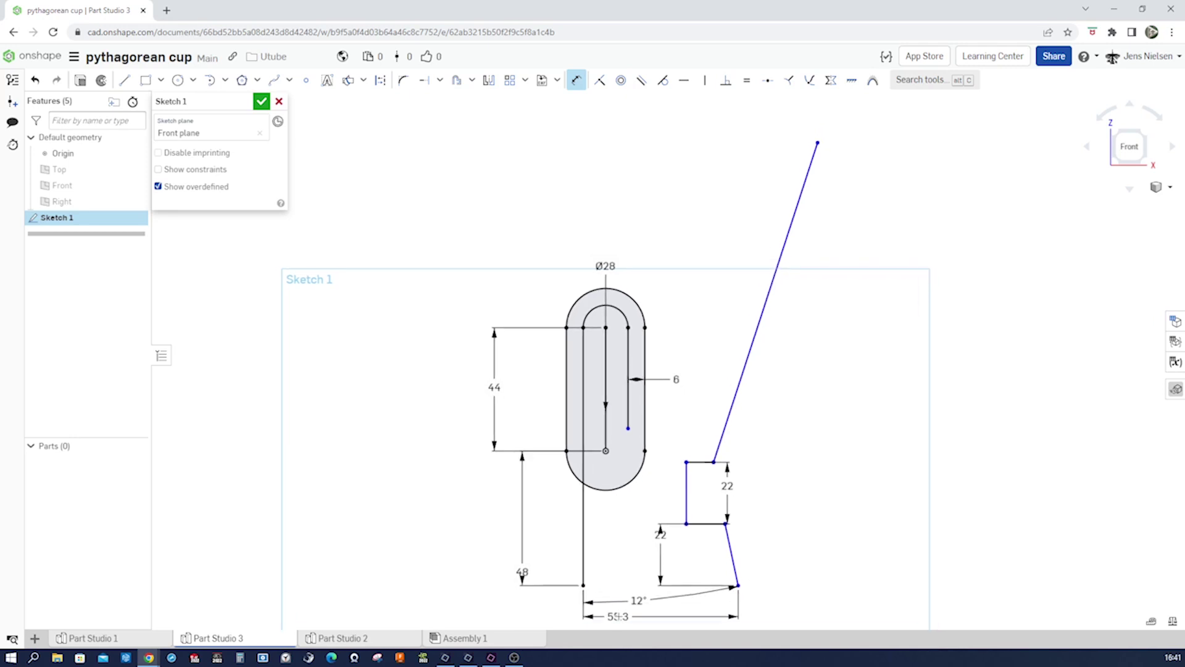
click(627, 600)
text(42)
key(Return)
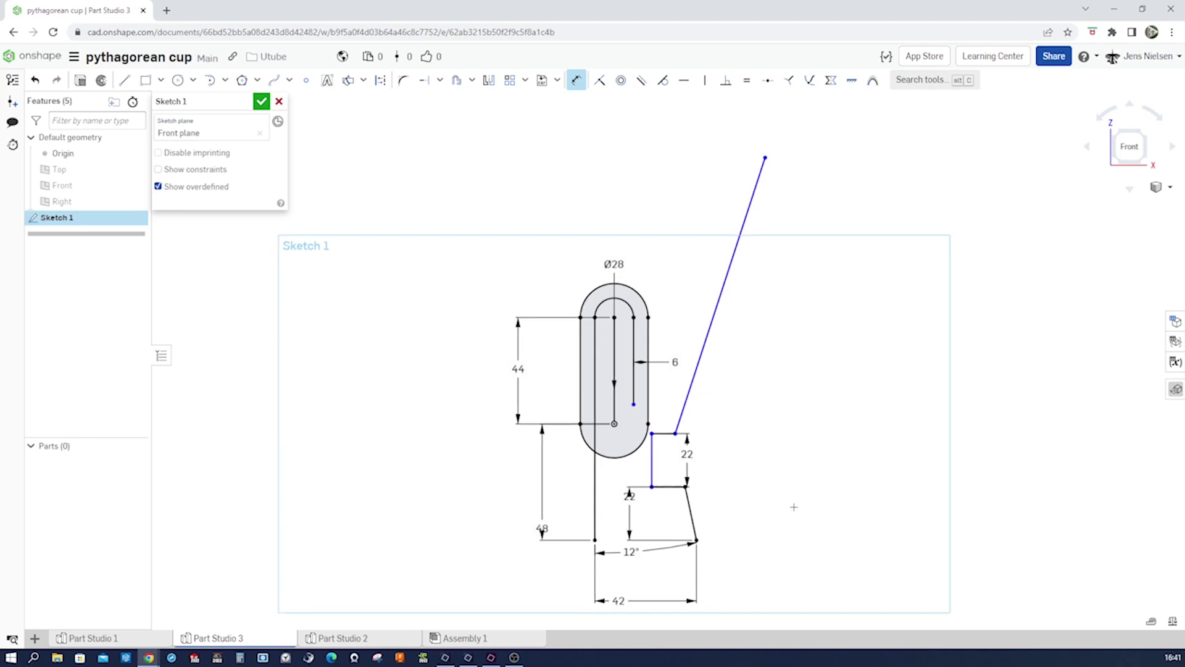
Vertically align the outer profile's inner corner with the endpoint on the siphon slot's right edge
scroll(794, 507, up, 5)
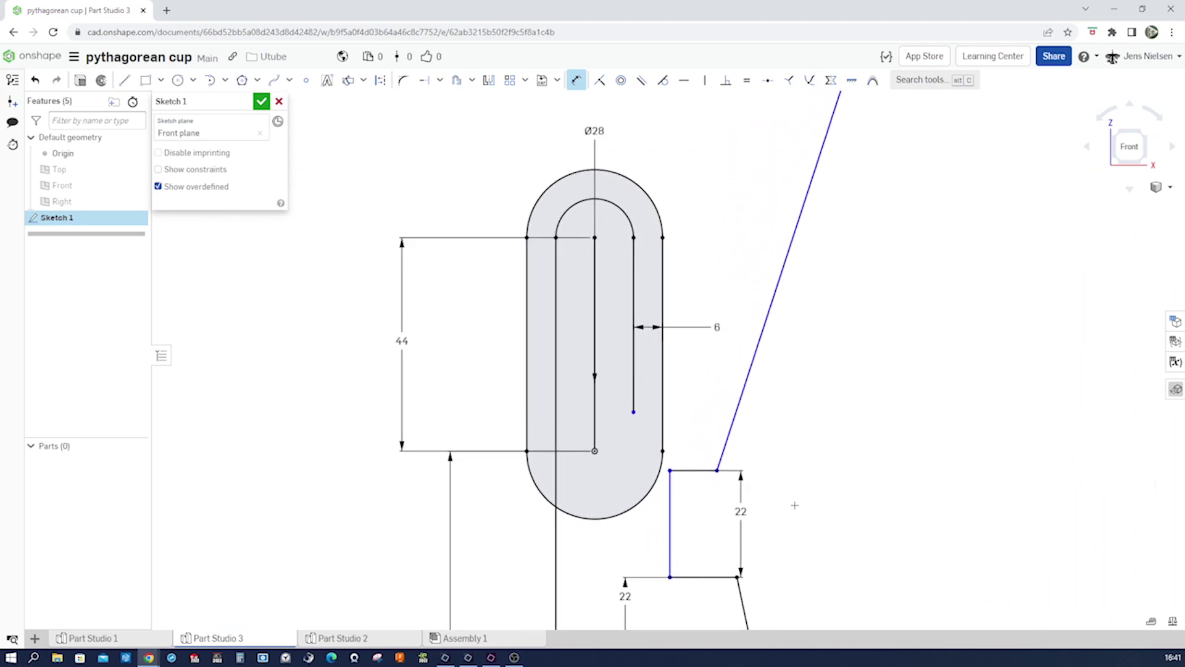
key(v)
click(669, 470)
click(663, 451)
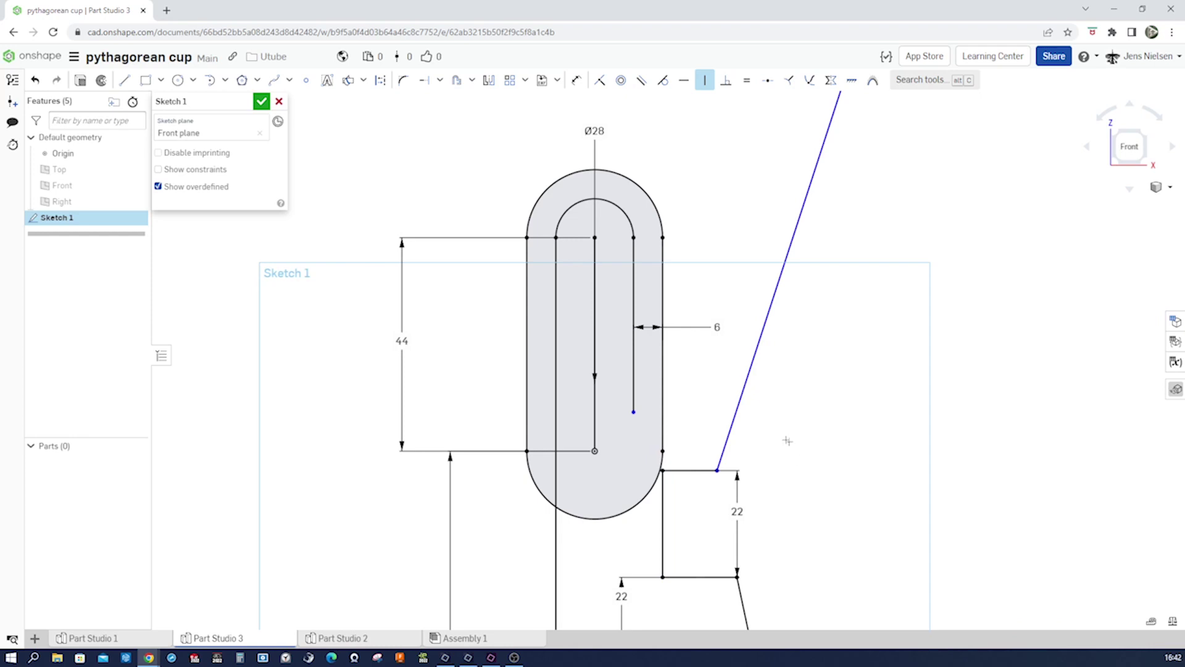
click(732, 424)
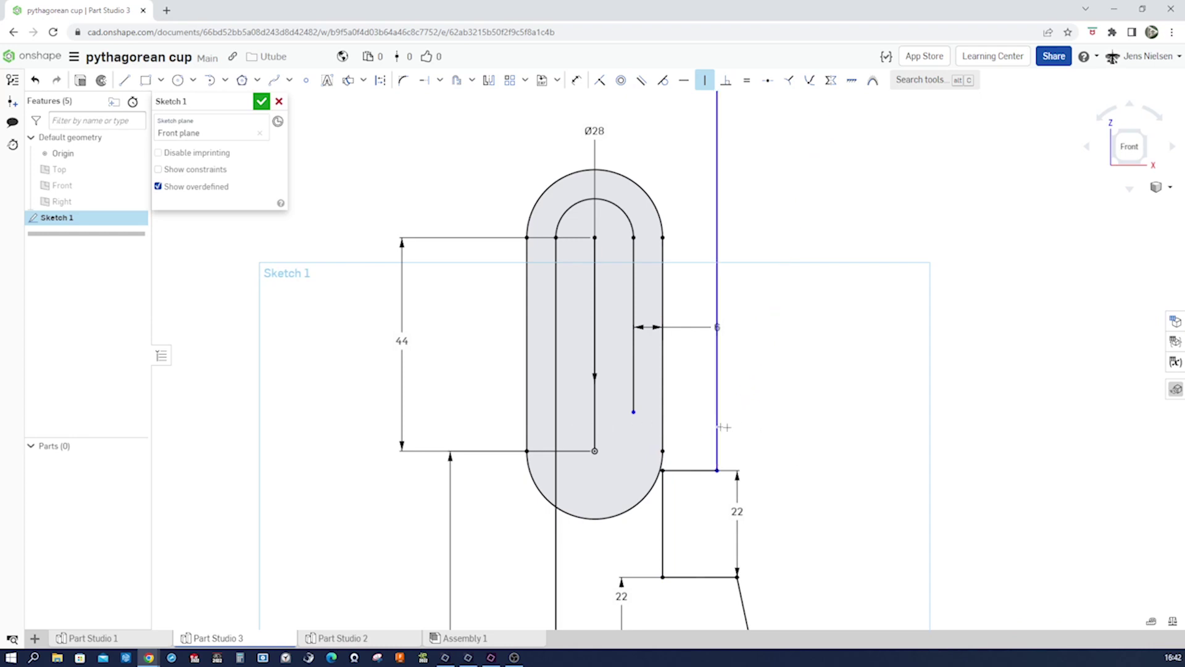
key(ctrl+z)
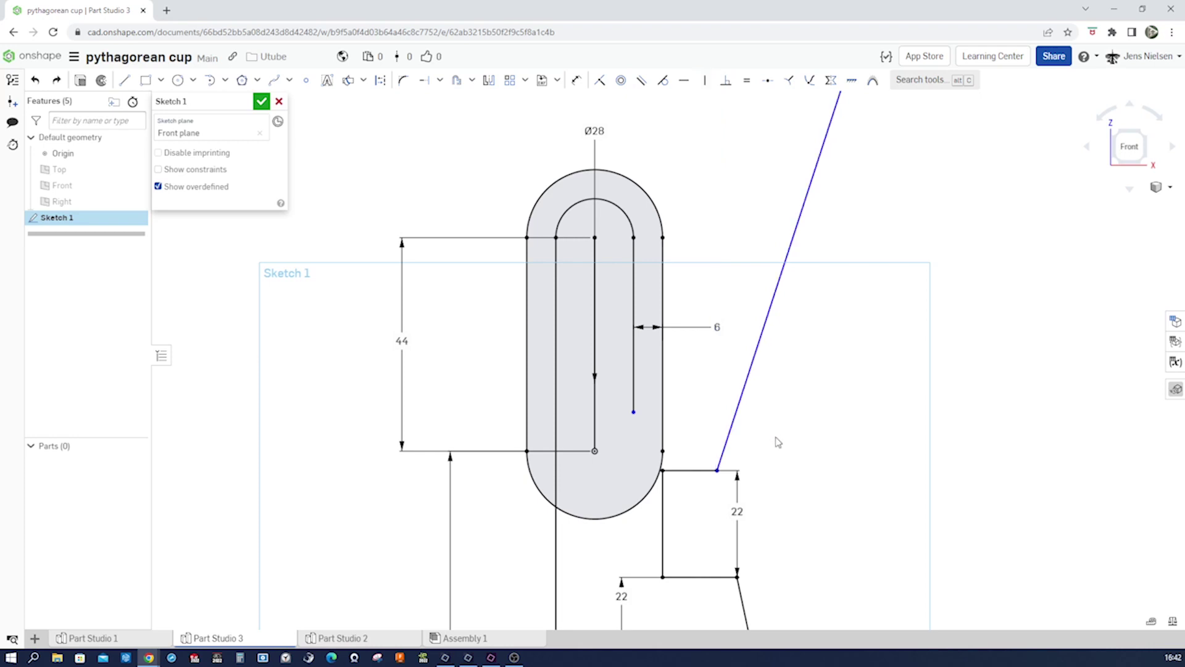
Dimension the angle between the slanted cup wall and the siphon path's long left leg as 18°
key(d)
click(732, 424)
click(557, 417)
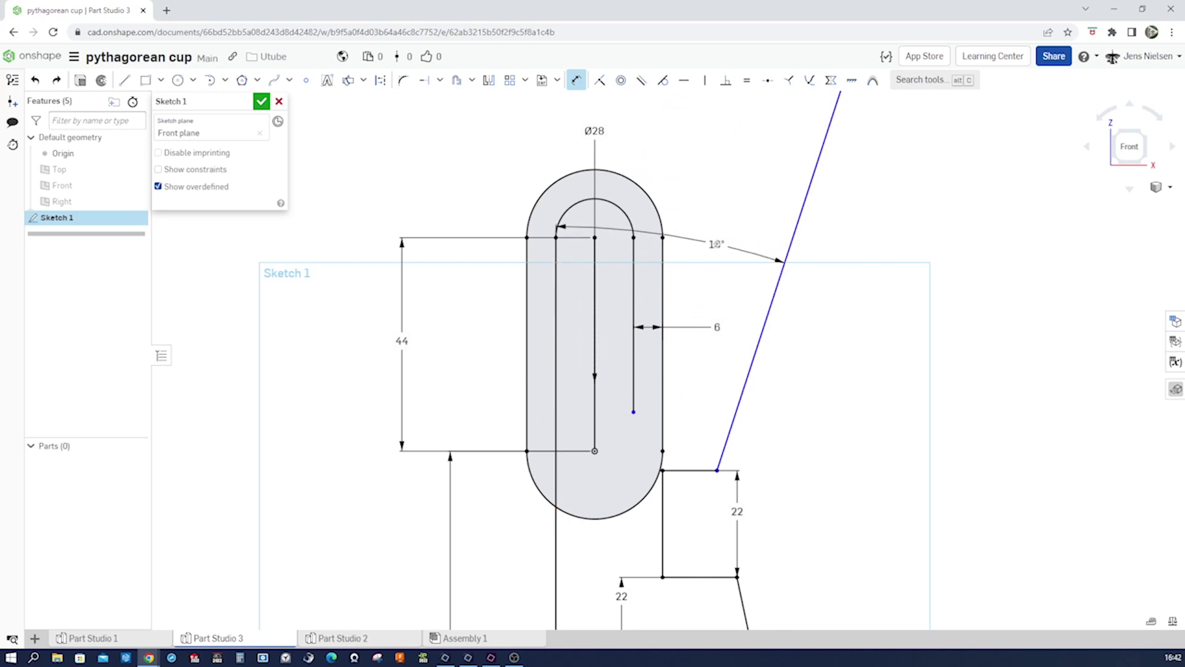
click(720, 229)
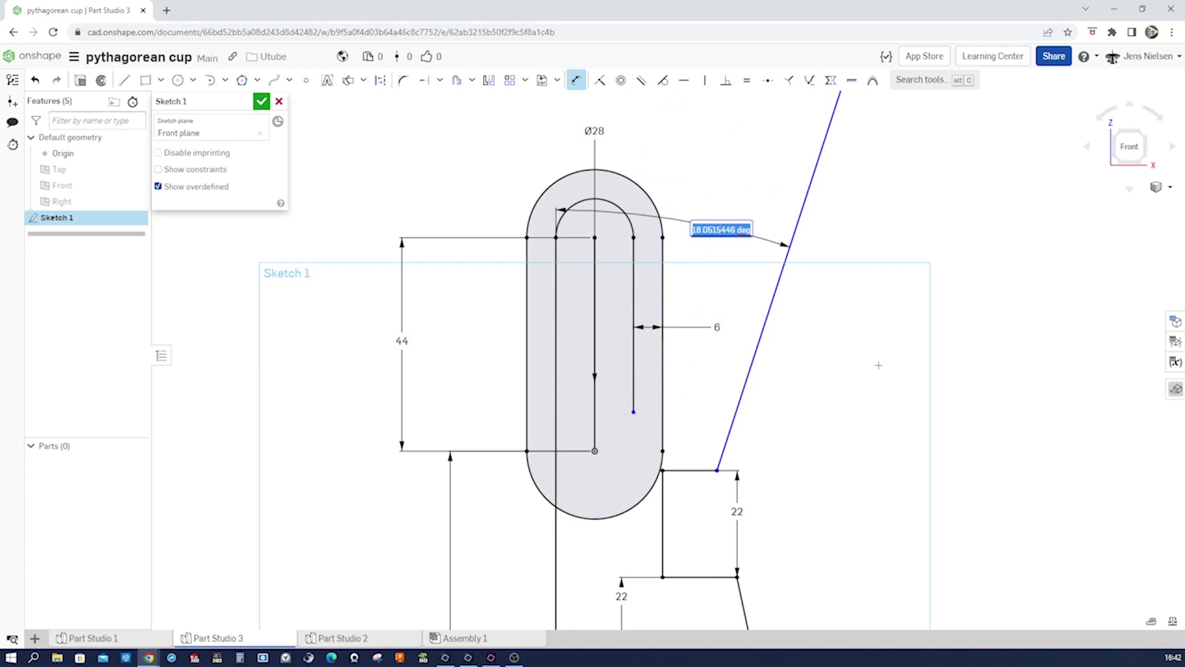
text(18)
key(Return)
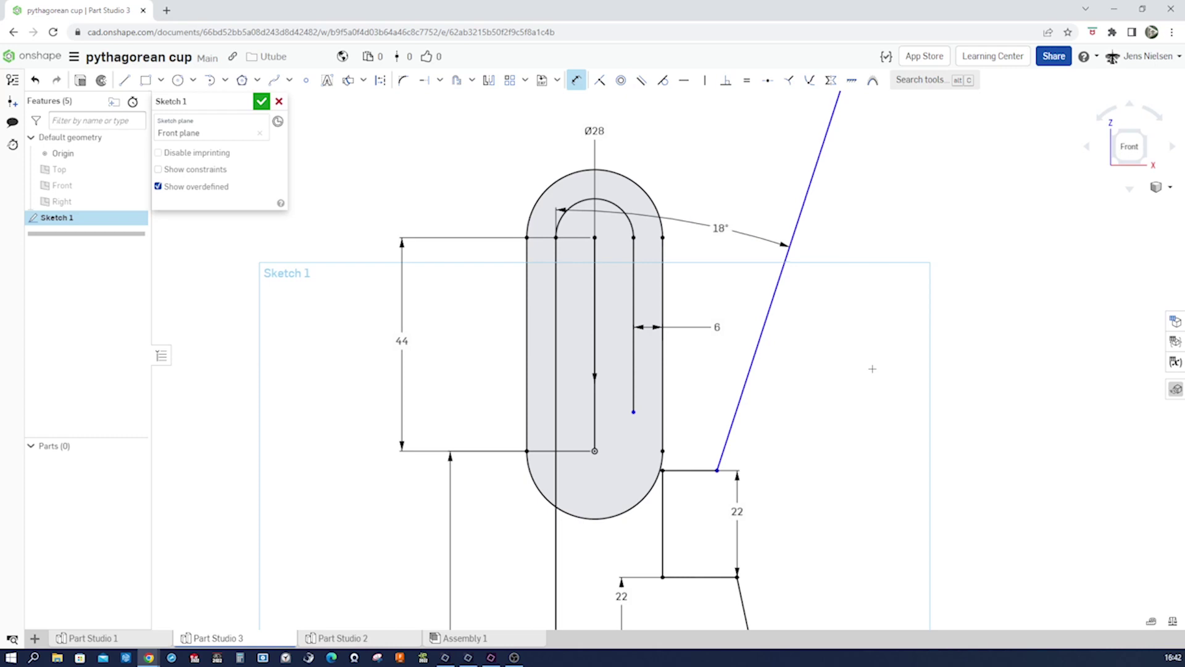
Dimension the horizontal distance from the siphon slot's centerline to the cup wall's upper endpoint as 64 mm
scroll(874, 382, down, 3)
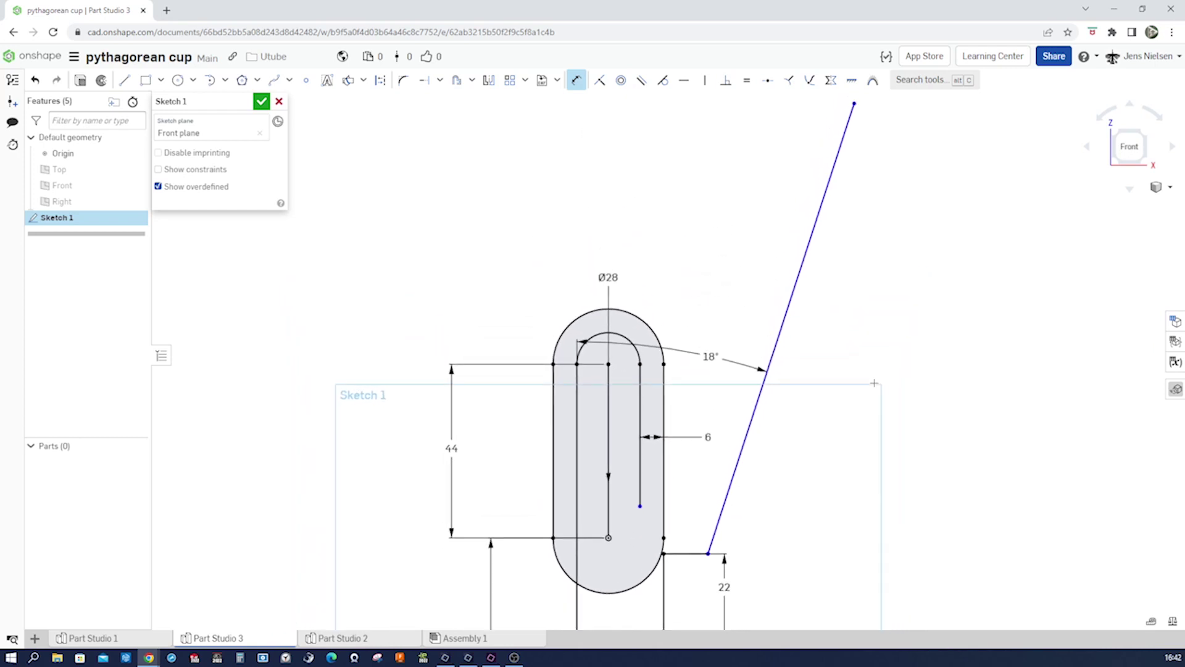
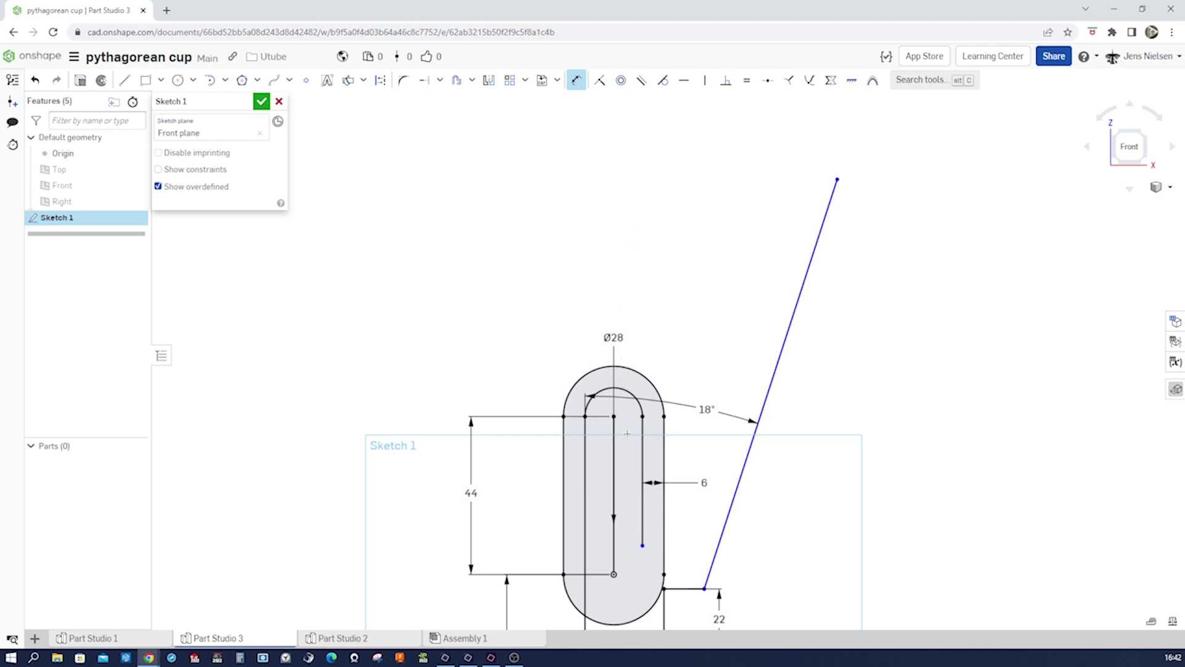
click(615, 439)
click(726, 149)
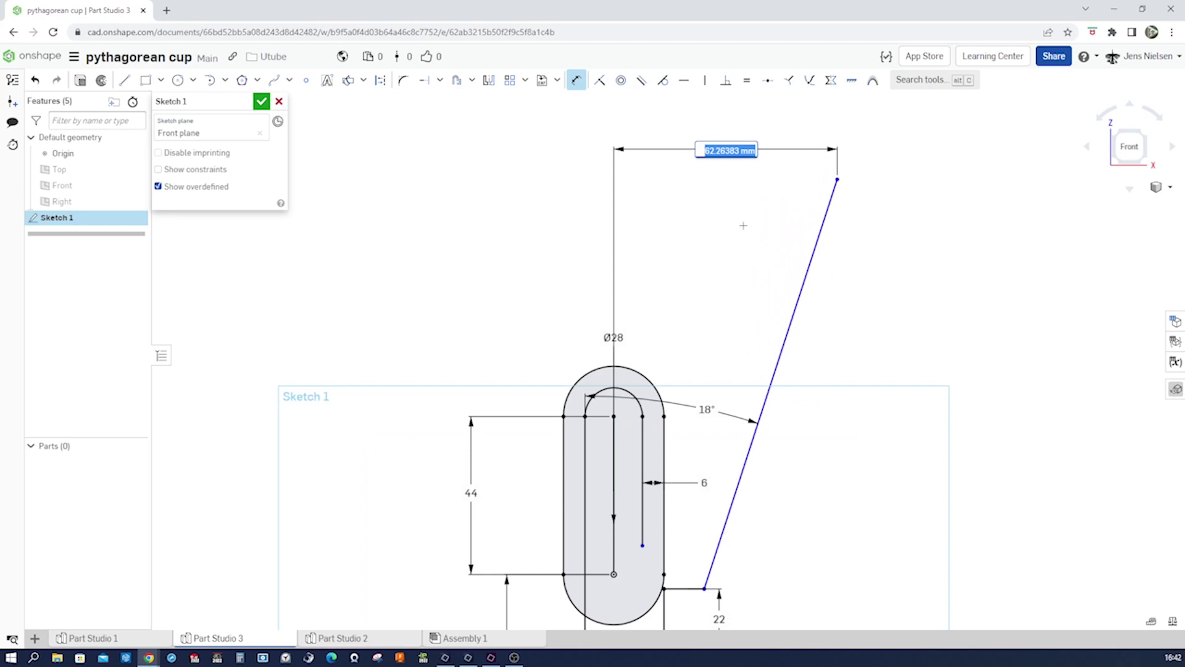
text(64)
key(Return)
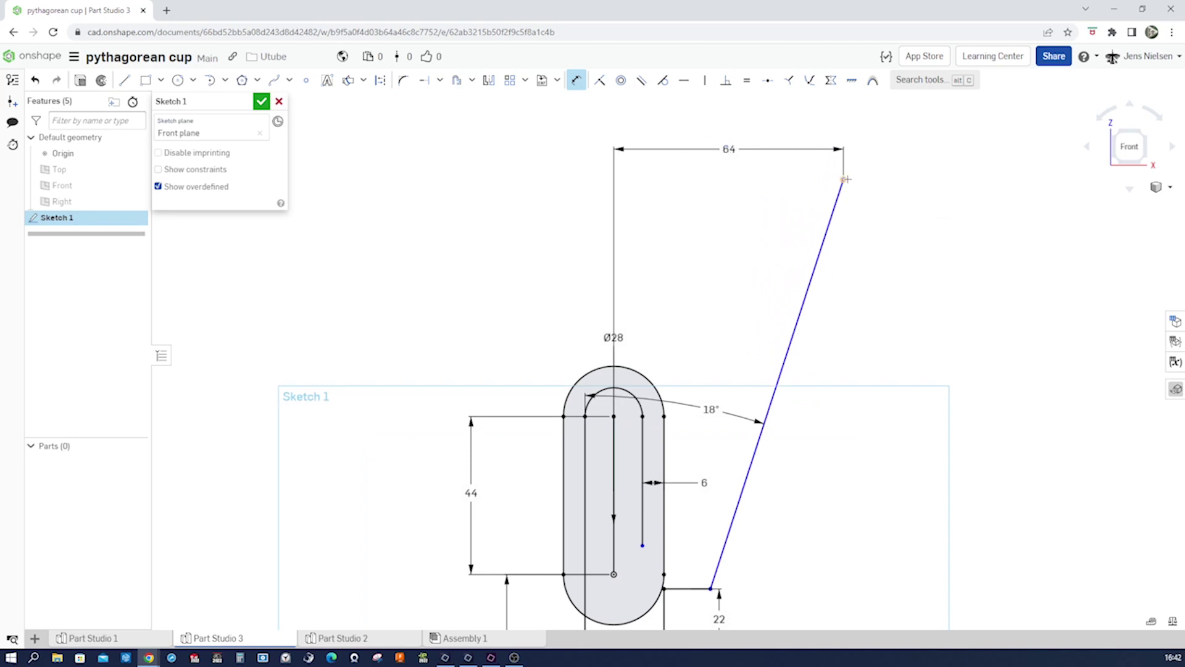
Dimension the slanted cup wall's vertical height as 88 mm
click(713, 580)
click(900, 486)
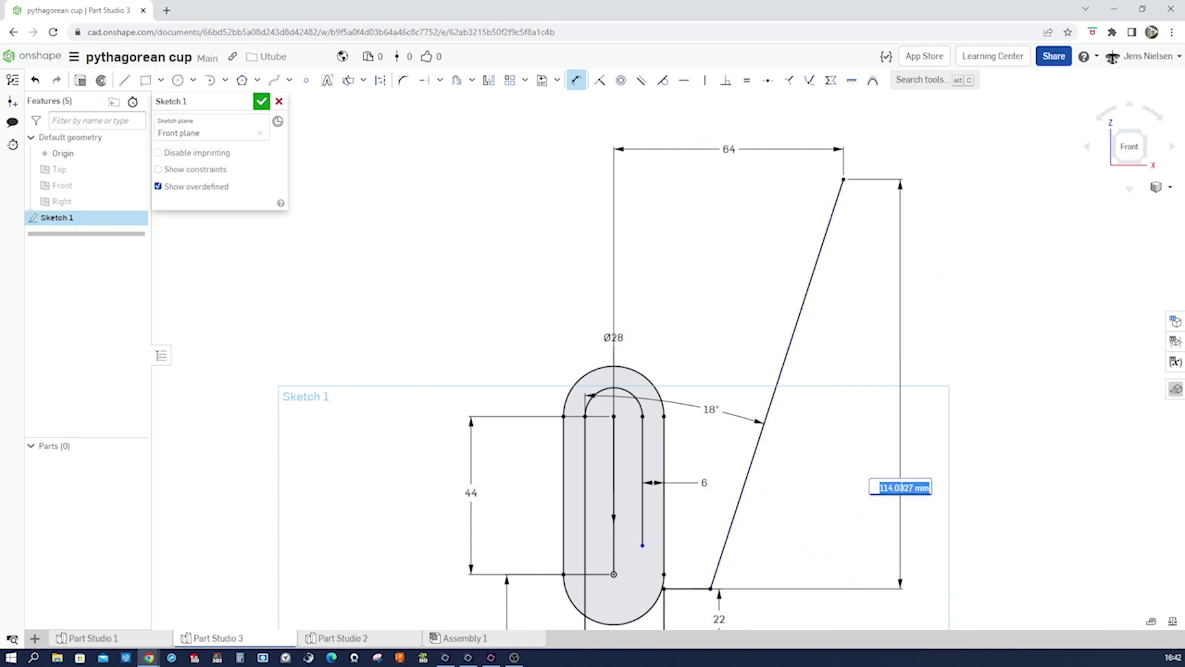
text(8)
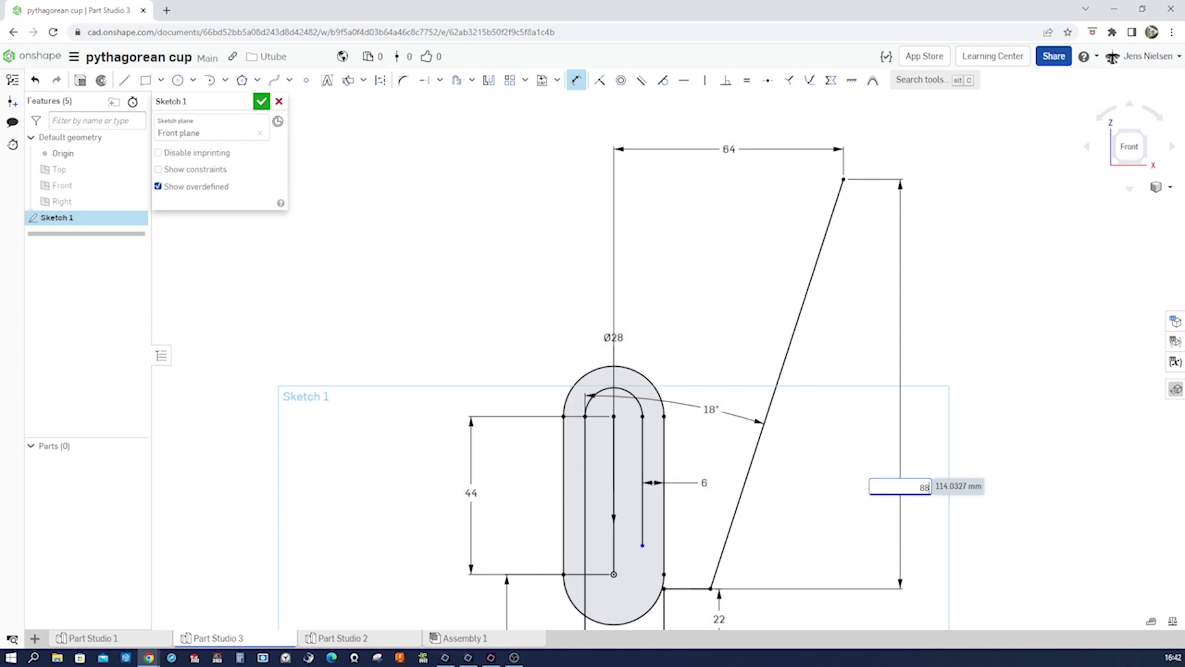
text(8)
key(Return)
Offset the whole outer profile, from the slanted foot line to the slanted cup wall, inward by 4 mm
scroll(1006, 451, down, 5)
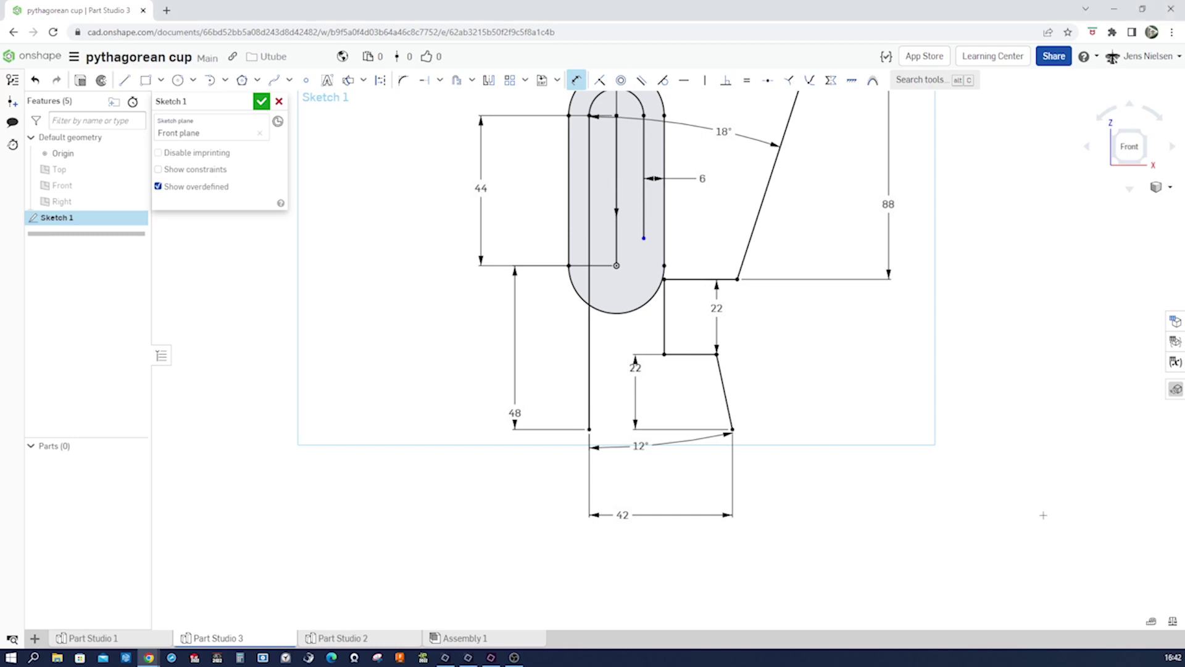
key(u)
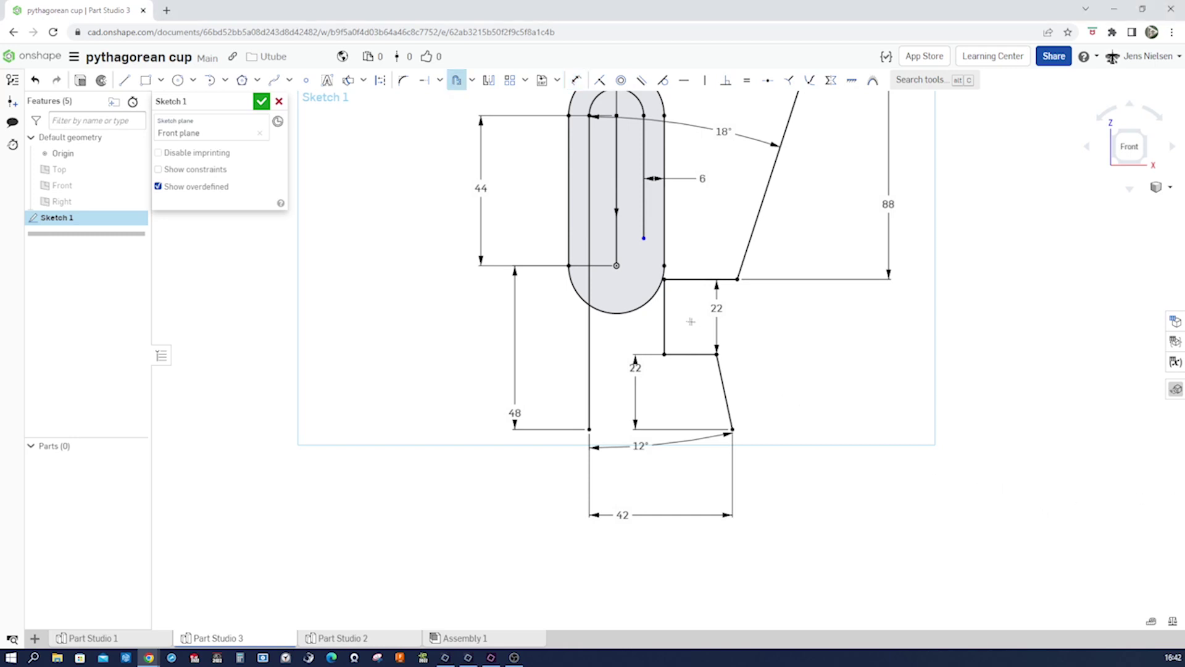
mouse_move(750, 439)
middle_down()
mouse_move(751, 474)
mouse_move(736, 484)
middle_up()
click(733, 485)
click(690, 426)
click(664, 396)
click(691, 351)
click(745, 331)
middle_drag(793, 347, 815, 444)
scroll(815, 444, down, 1)
drag(760, 559, 672, 573)
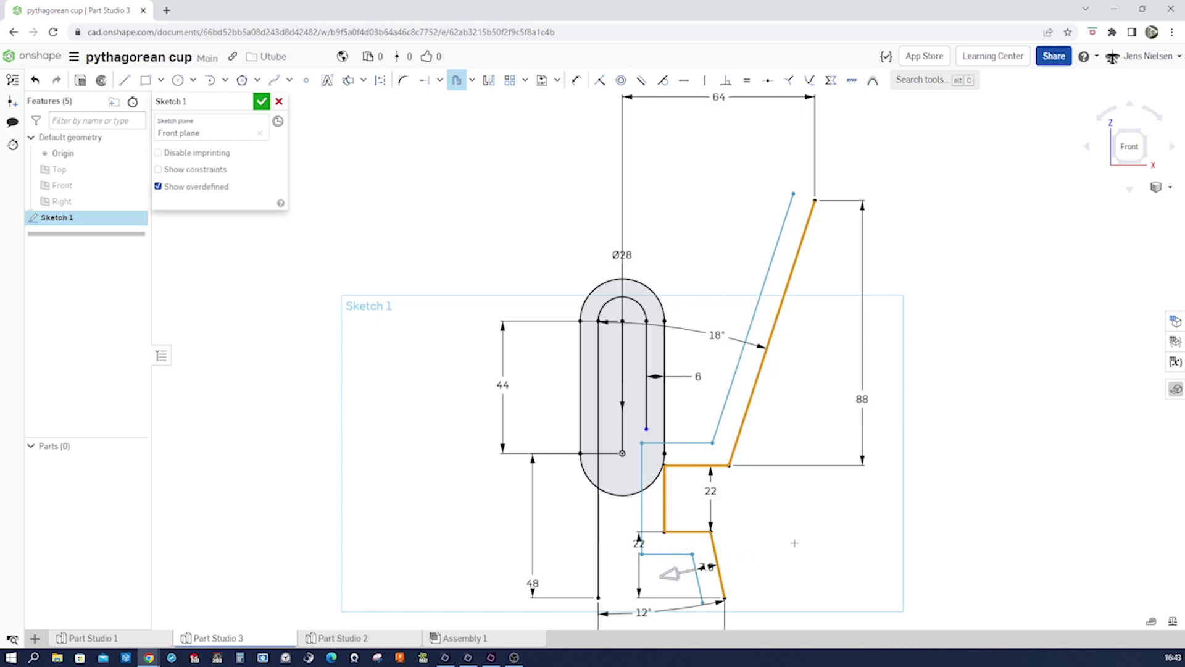
scroll(795, 542, up, 1)
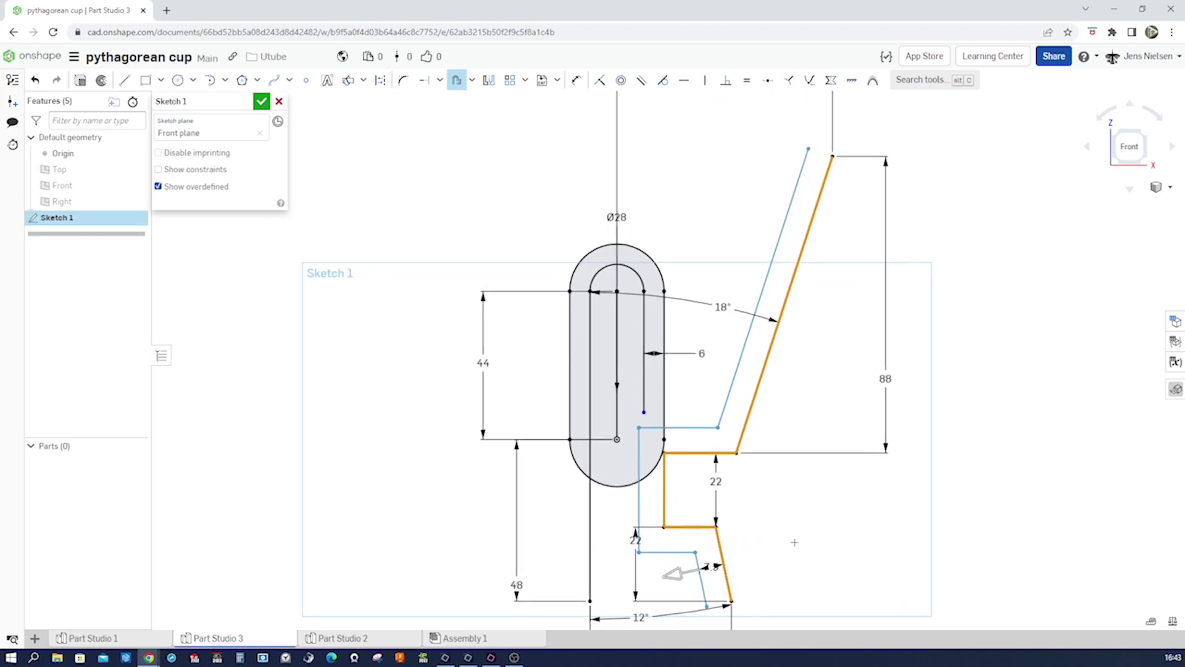
click(794, 542)
text(4)
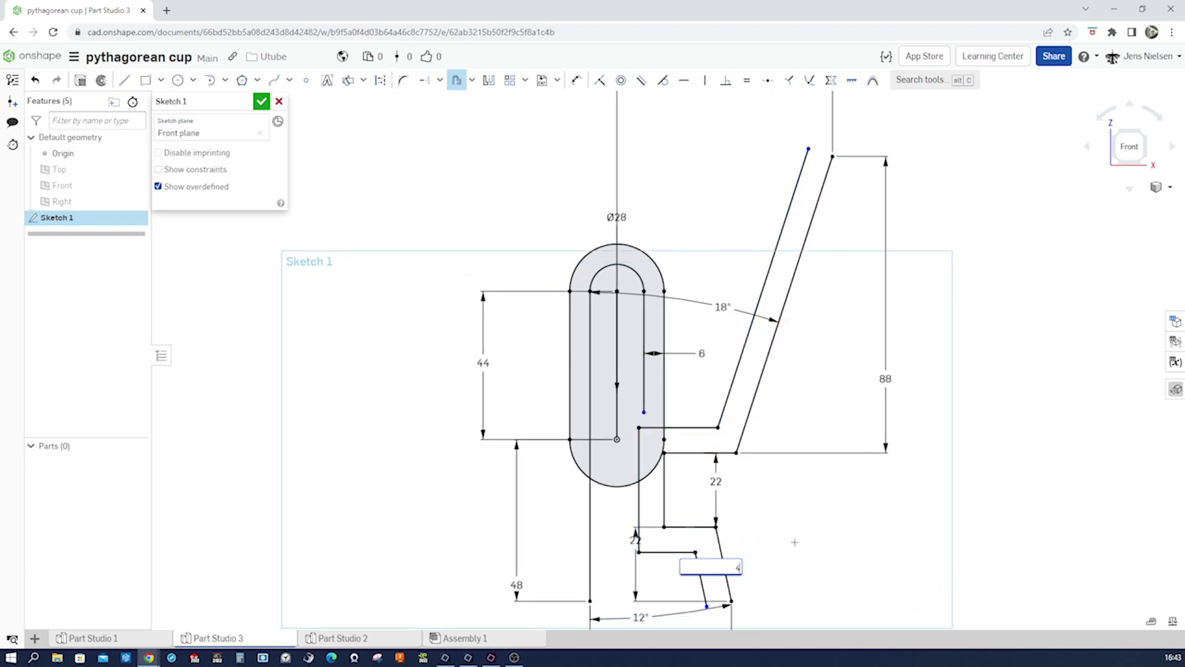
key(Return)
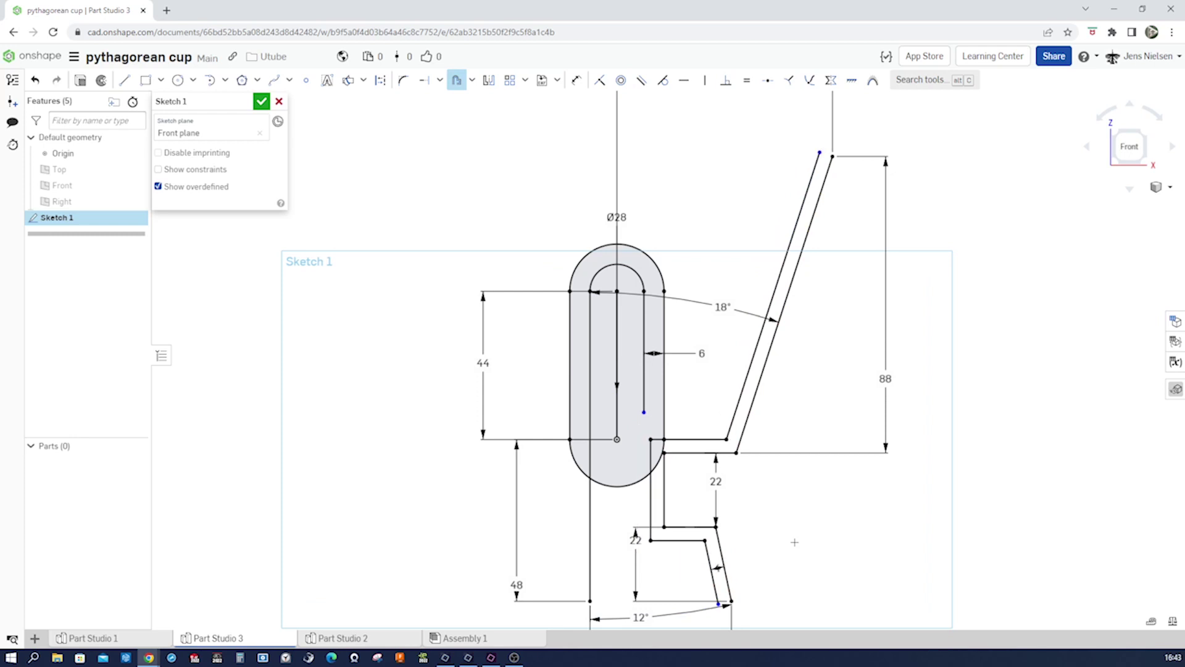
Close the foot's bottom with a line between the offset and original profile endpoints and make it horizontal
scroll(794, 542, up, 3)
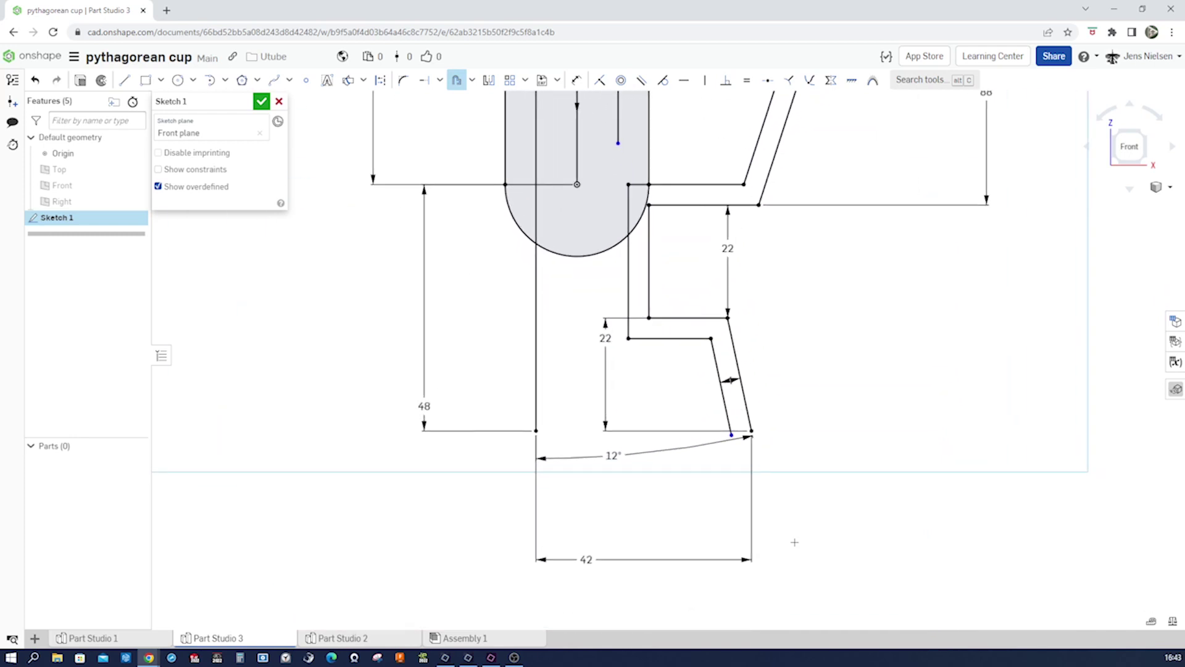
key(l)
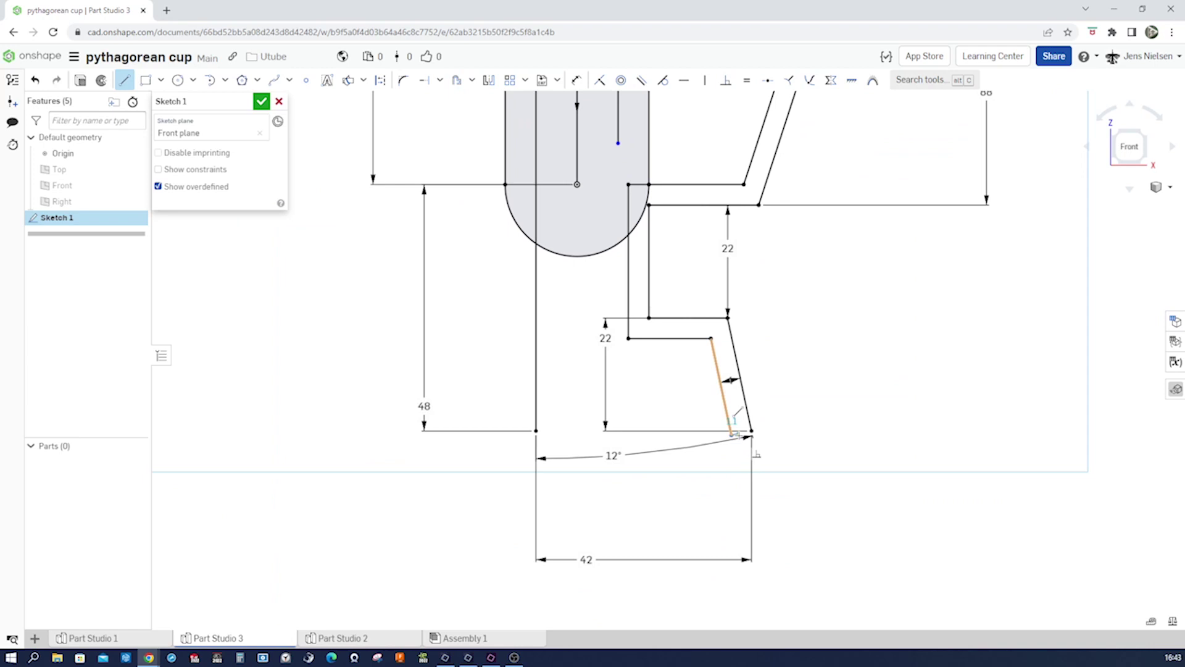
click(732, 434)
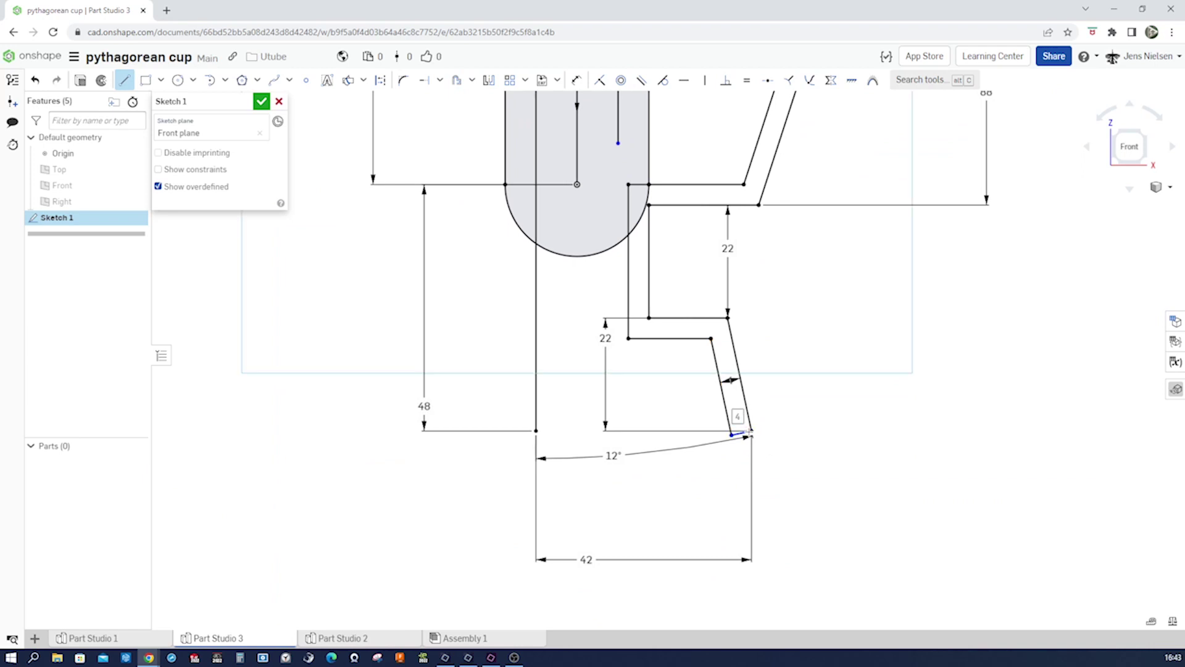
key(Escape)
scroll(792, 441, up, 4)
key(h)
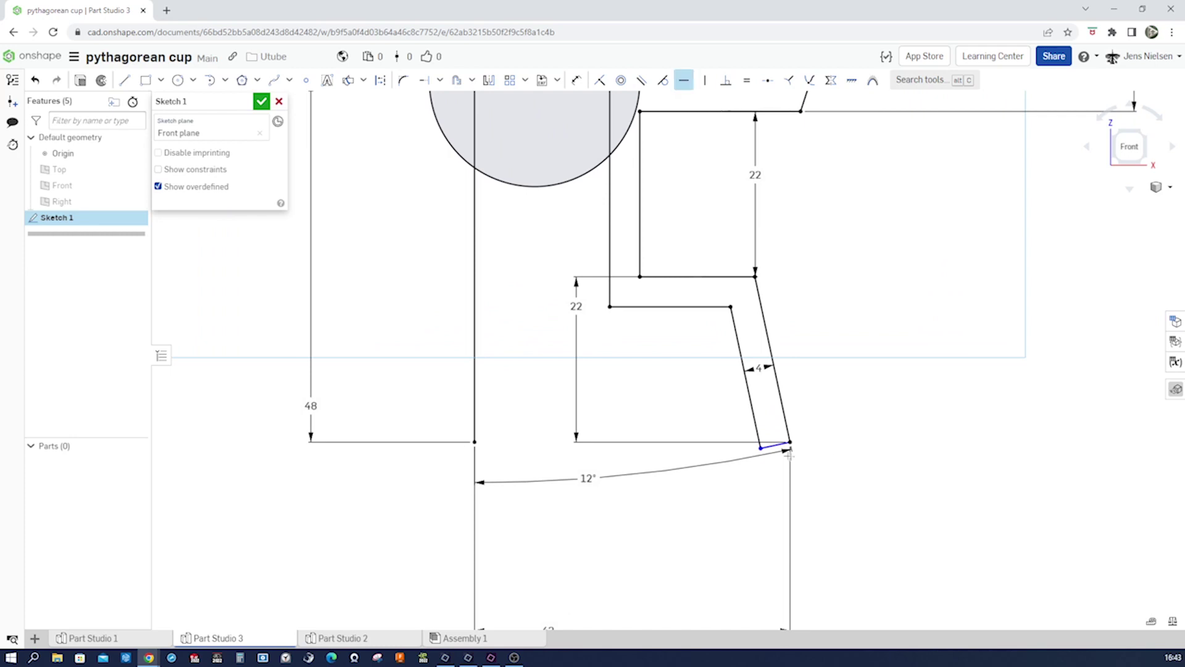
click(772, 447)
Close the cup's upper rim with a line between the two wall endpoints and make it horizontal
scroll(846, 445, down, 4)
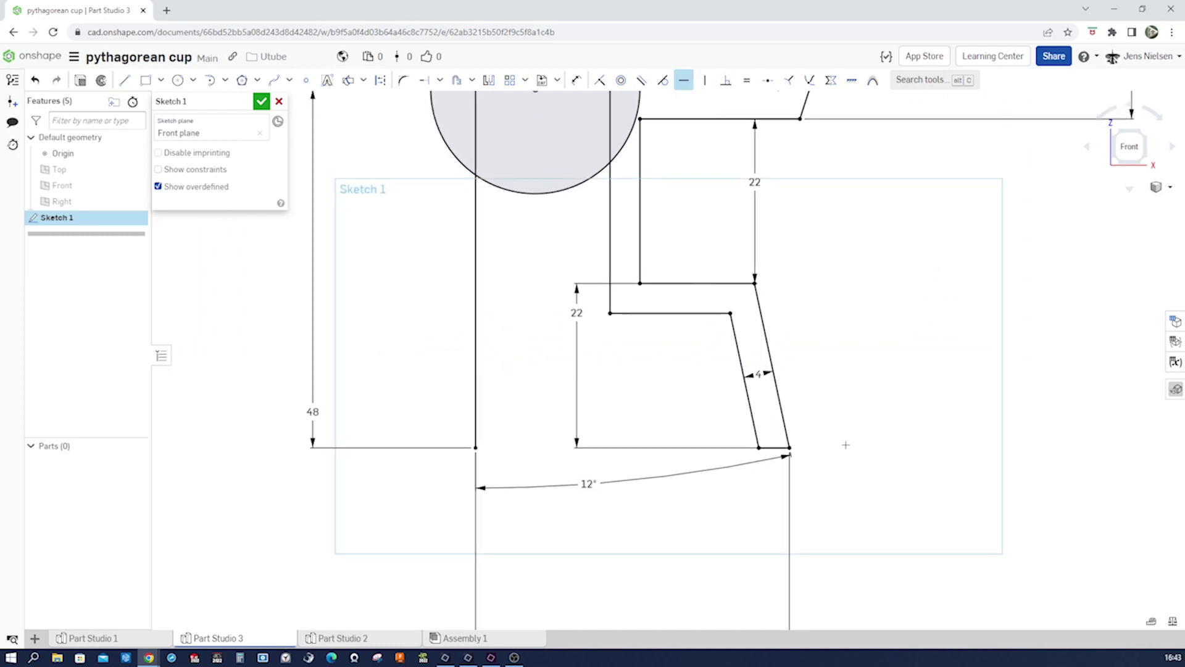
scroll(847, 443, up, 4)
scroll(858, 445, up, 3)
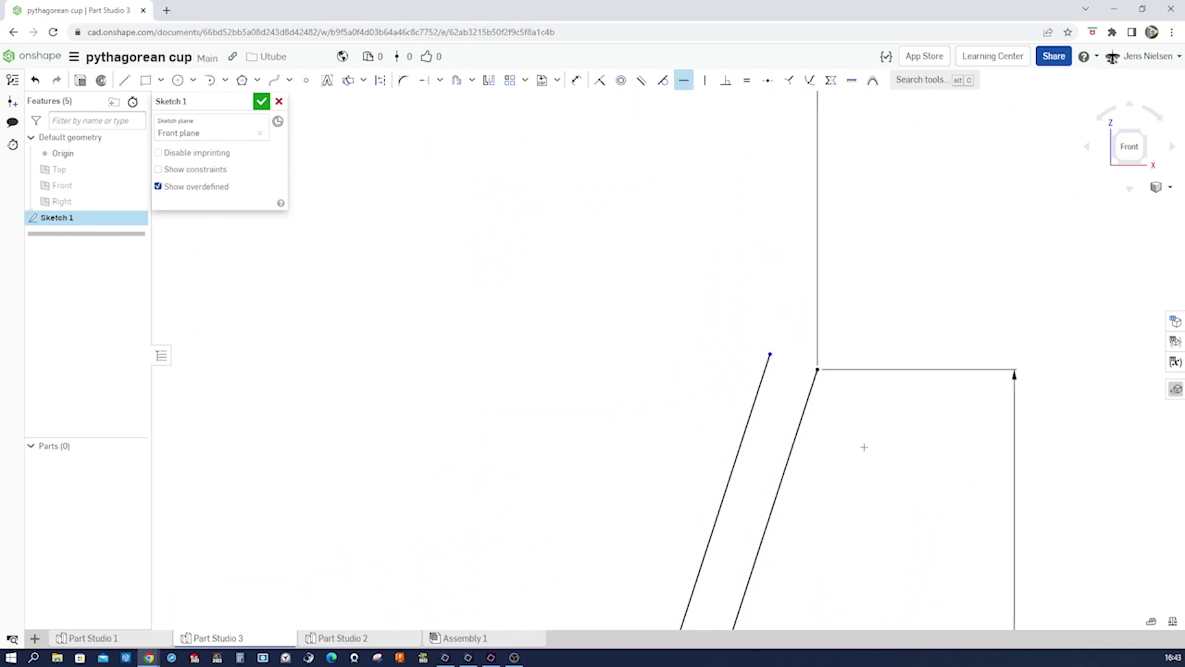
key(l)
click(723, 391)
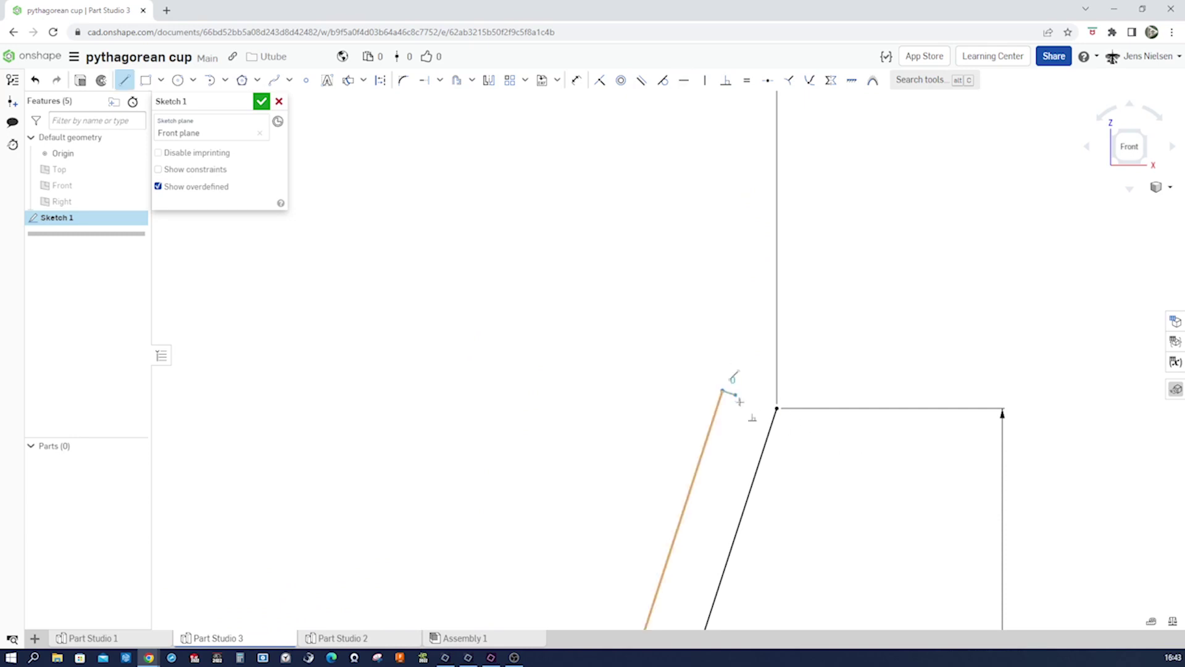
click(776, 408)
key(Escape)
click(752, 402)
key(h)
Draw a tangent arc of about 5 mm radius from the lower endpoint of the siphon path's short right leg, curving outward
scroll(845, 450, down, 5)
scroll(845, 450, down, 2)
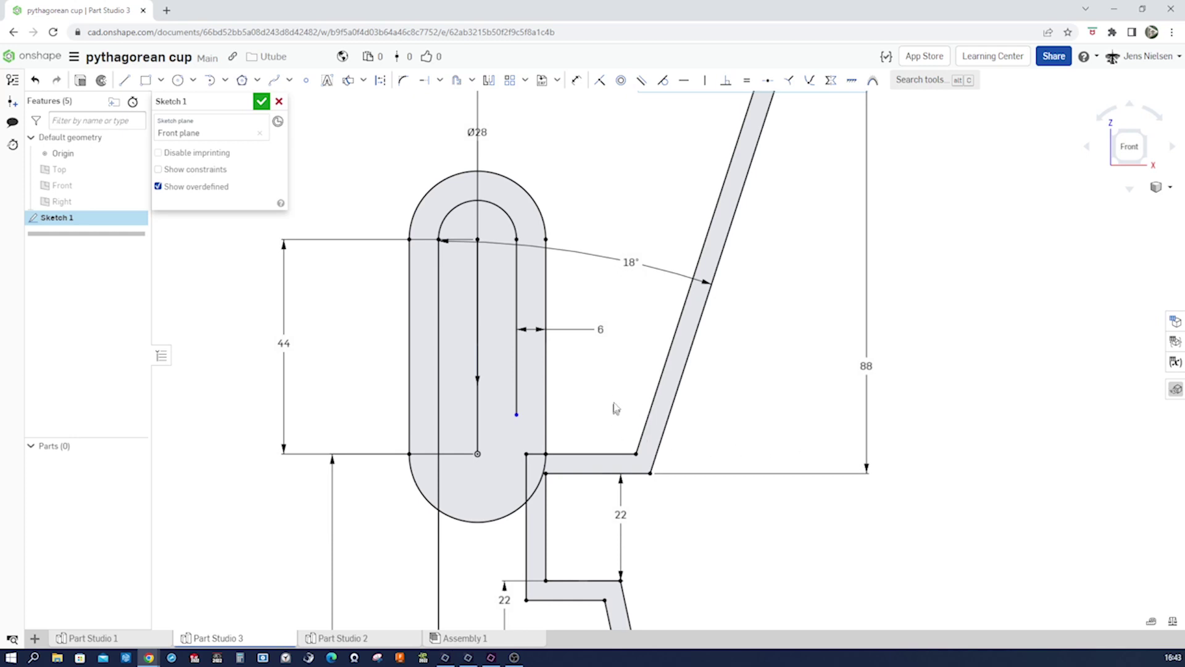
key(s)
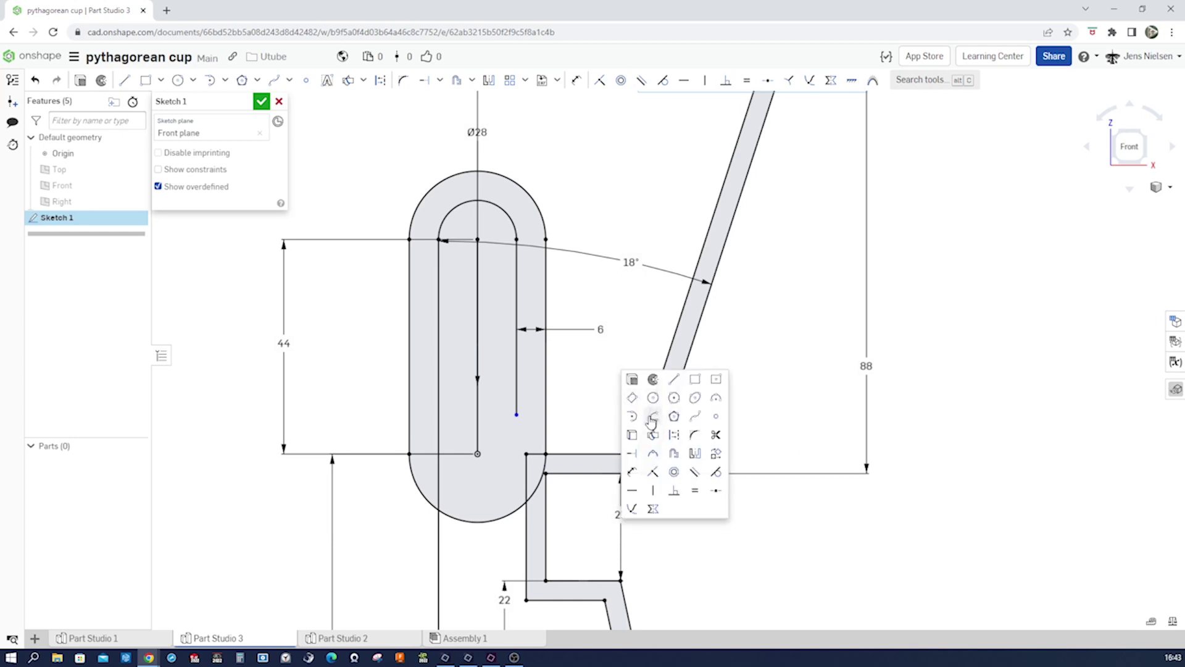
click(632, 415)
scroll(632, 415, up, 3)
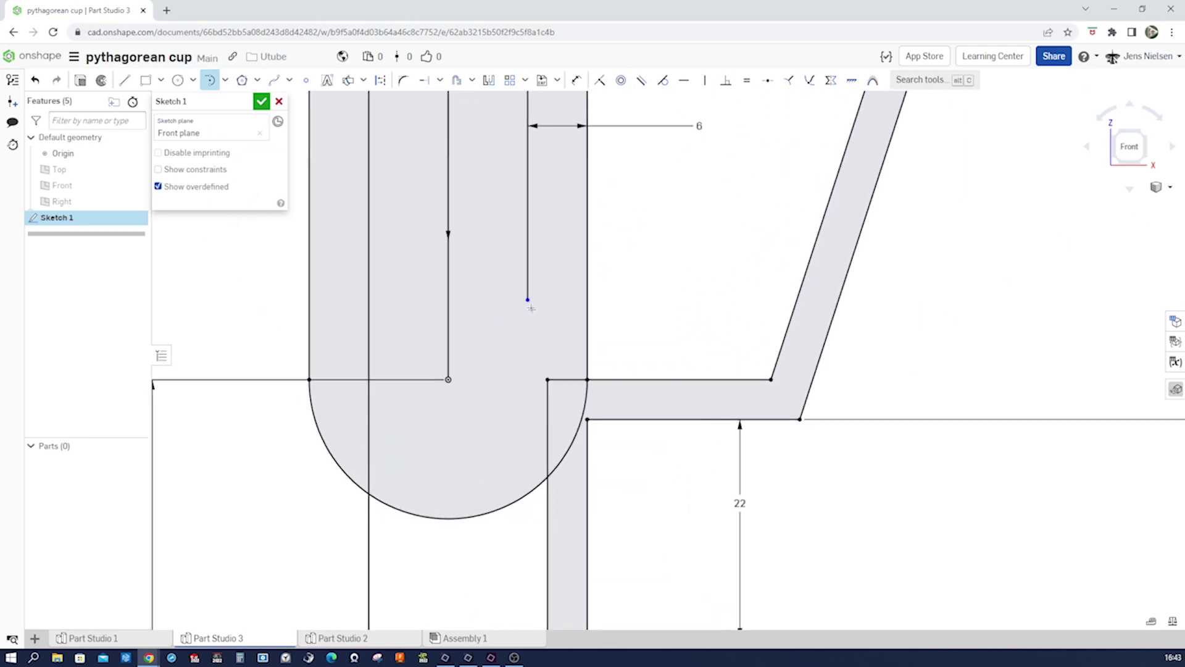
click(527, 300)
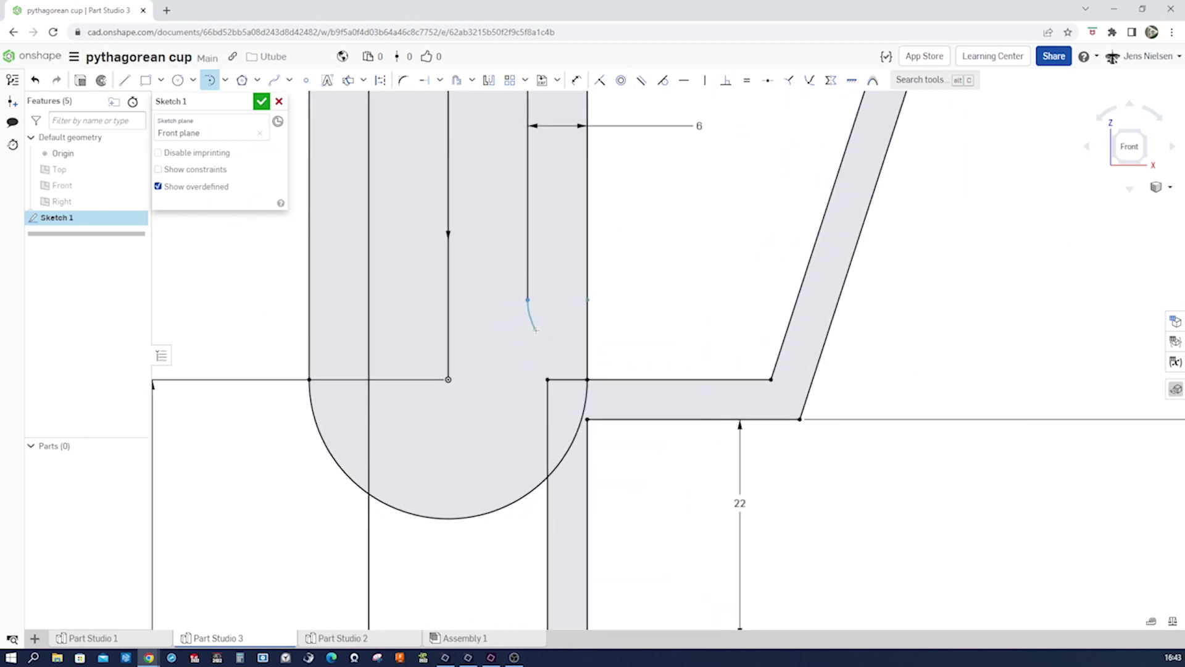
click(571, 348)
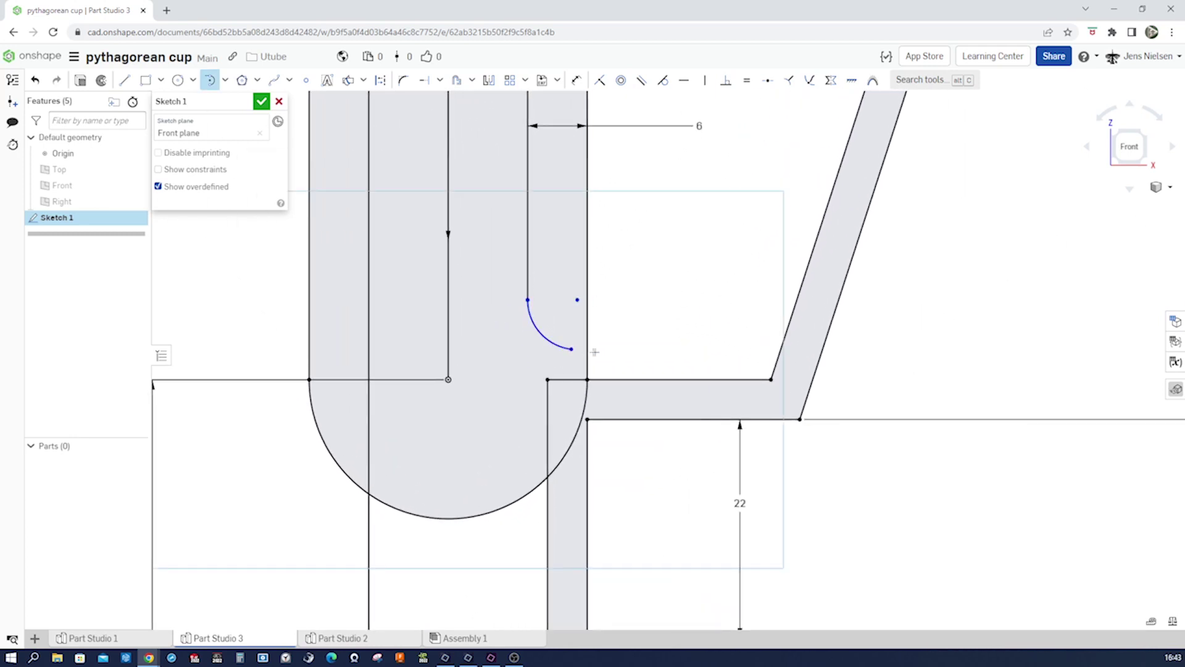
Draw a horizontal line about 8 mm long outward from the arc's free end and convert it to construction geometry
key(l)
click(571, 349)
click(651, 349)
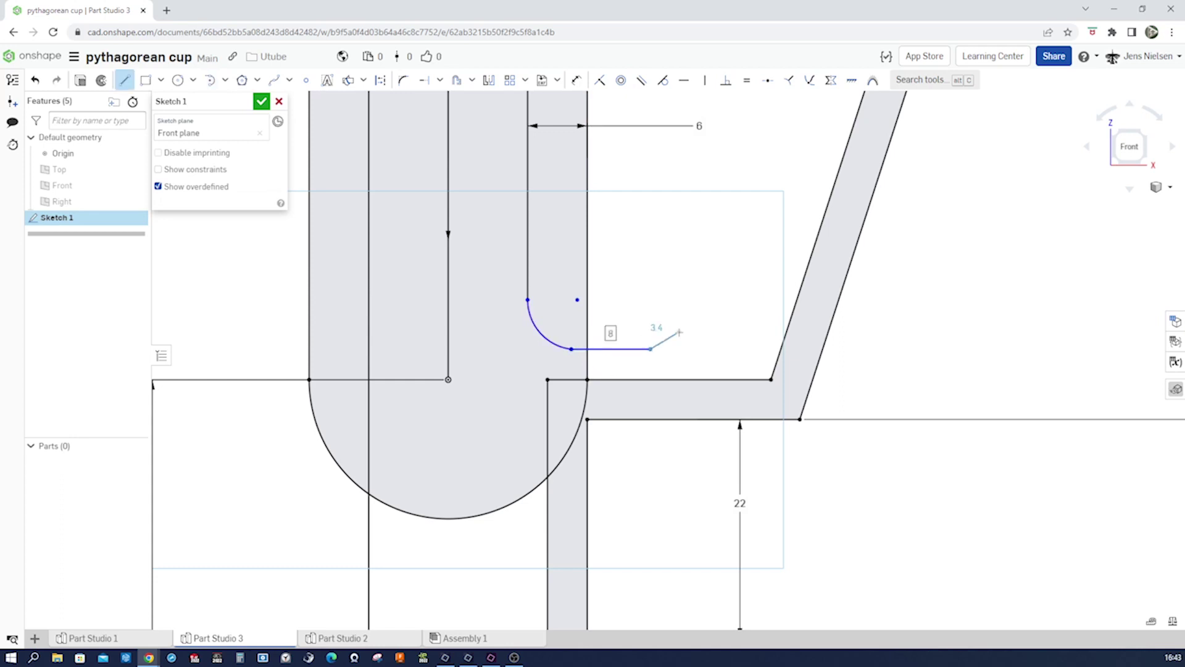
key(Escape)
click(641, 349)
key(q)
click(671, 332)
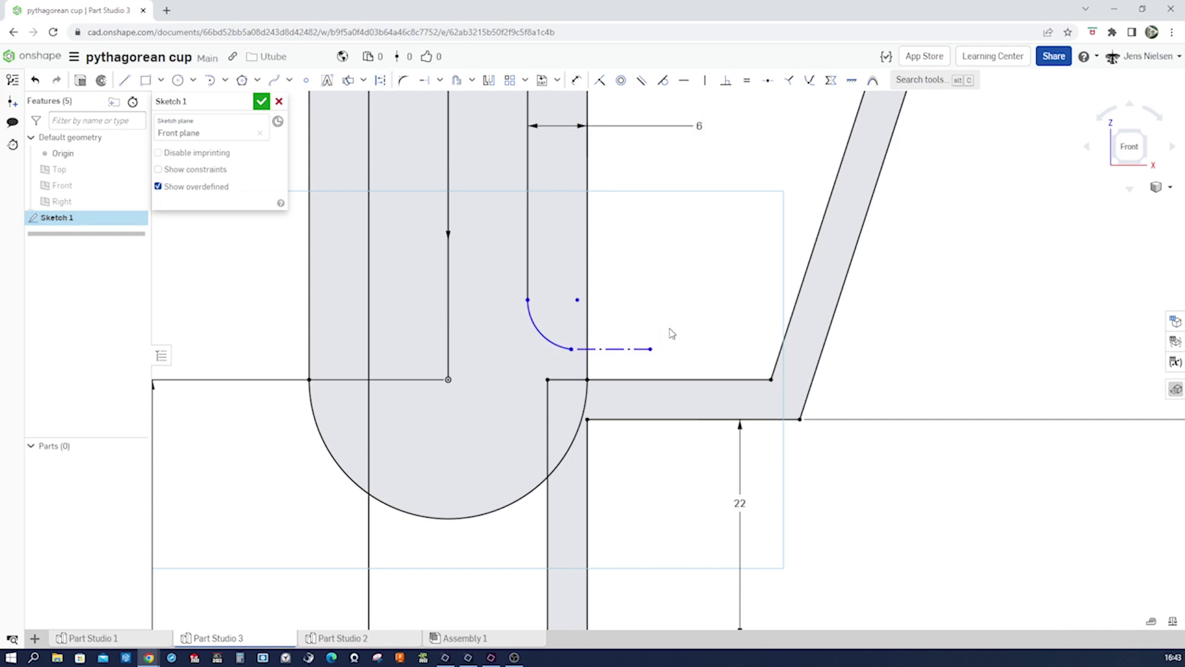
Dimension the tangent arc's radius as 12 mm
key(d)
click(544, 334)
click(555, 332)
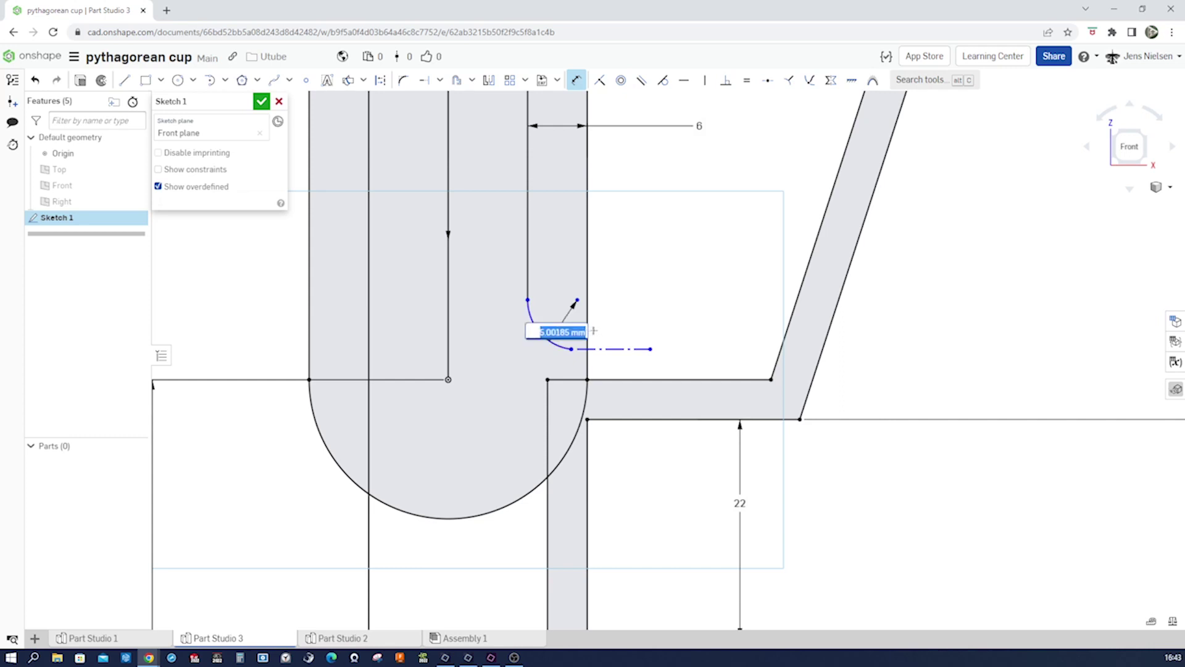
text(12)
key(Return)
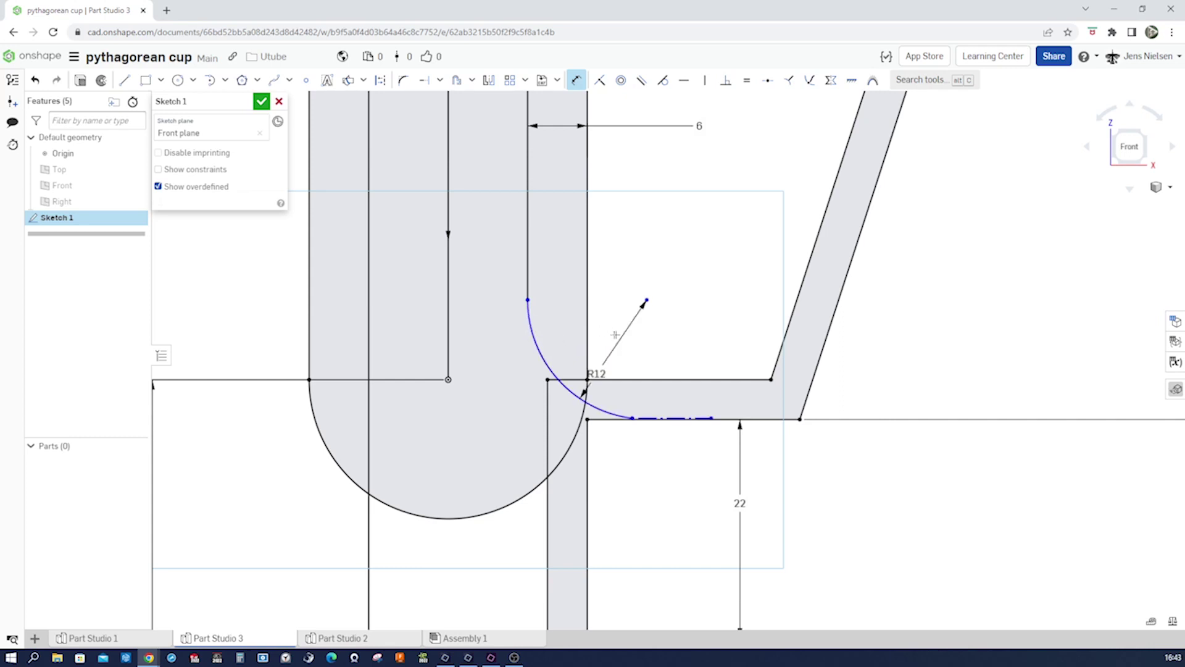
Move the siphon's lower arc above the cup floor and dimension its construction line 3 mm from the floor line
scroll(657, 331, up, 3)
key(Escape)
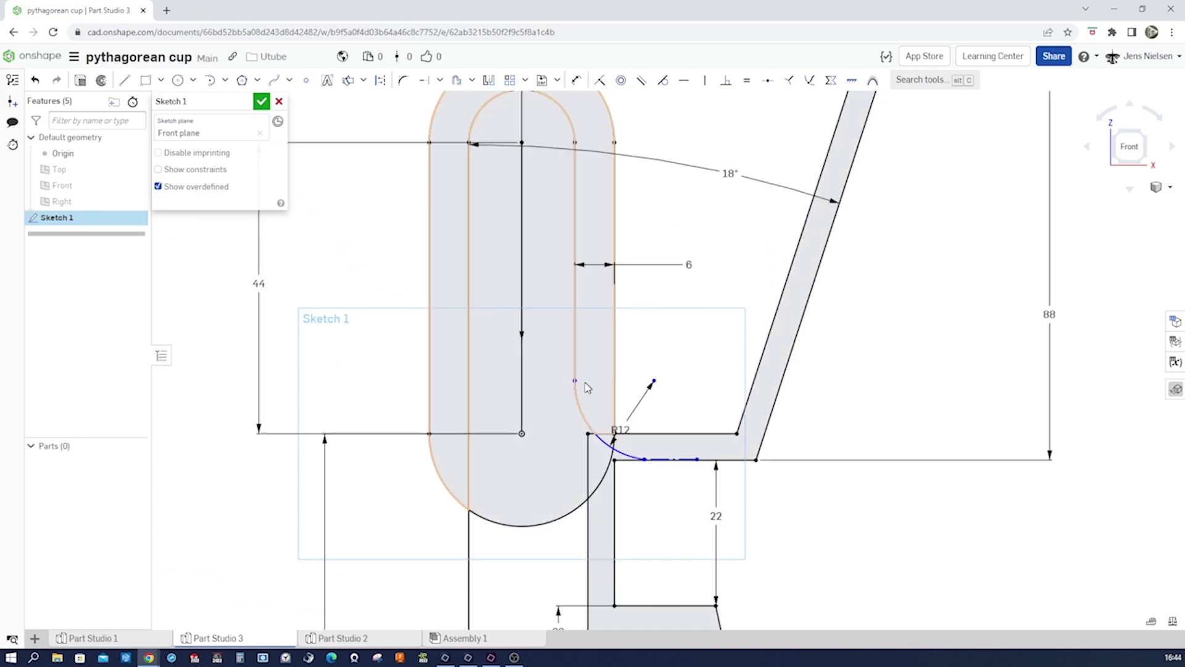
mouse_move(576, 382)
mouse_down()
mouse_move(580, 340)
mouse_move(581, 352)
mouse_up()
drag(645, 460, 646, 384)
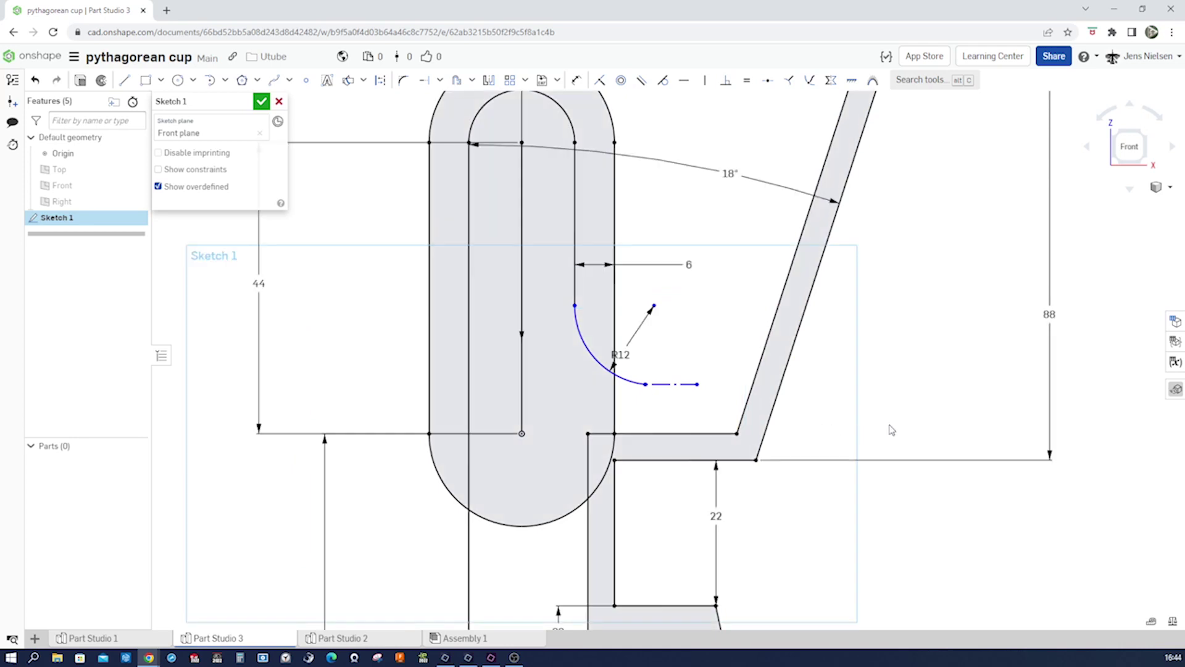
key(d)
click(679, 384)
click(679, 424)
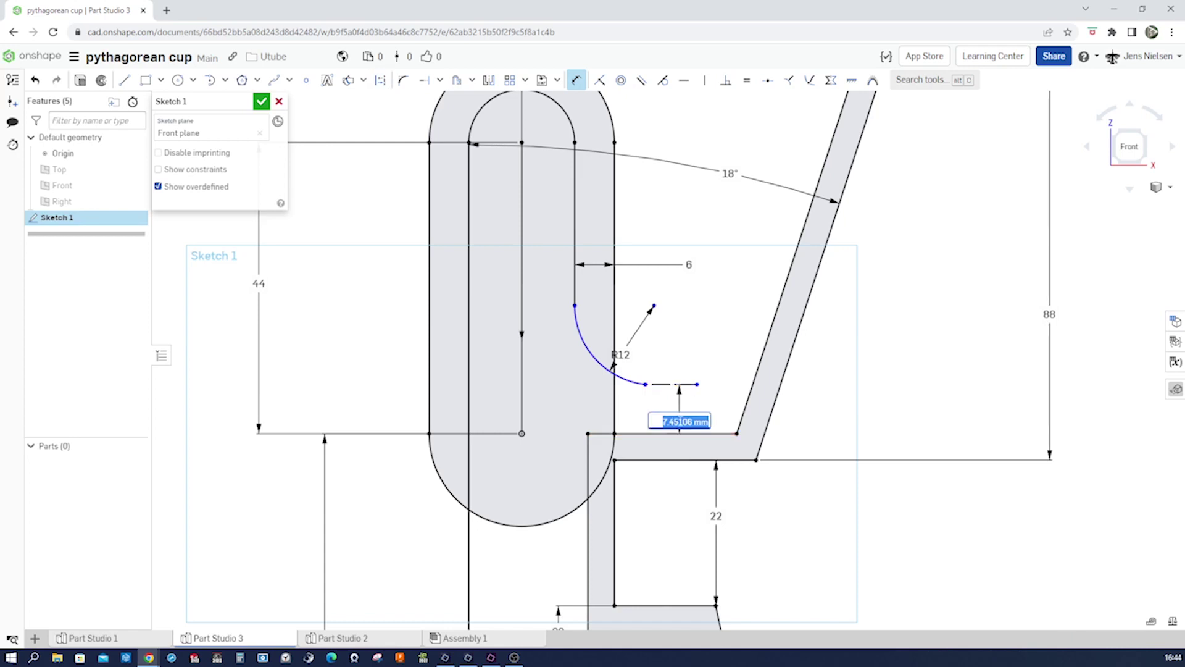
text(3)
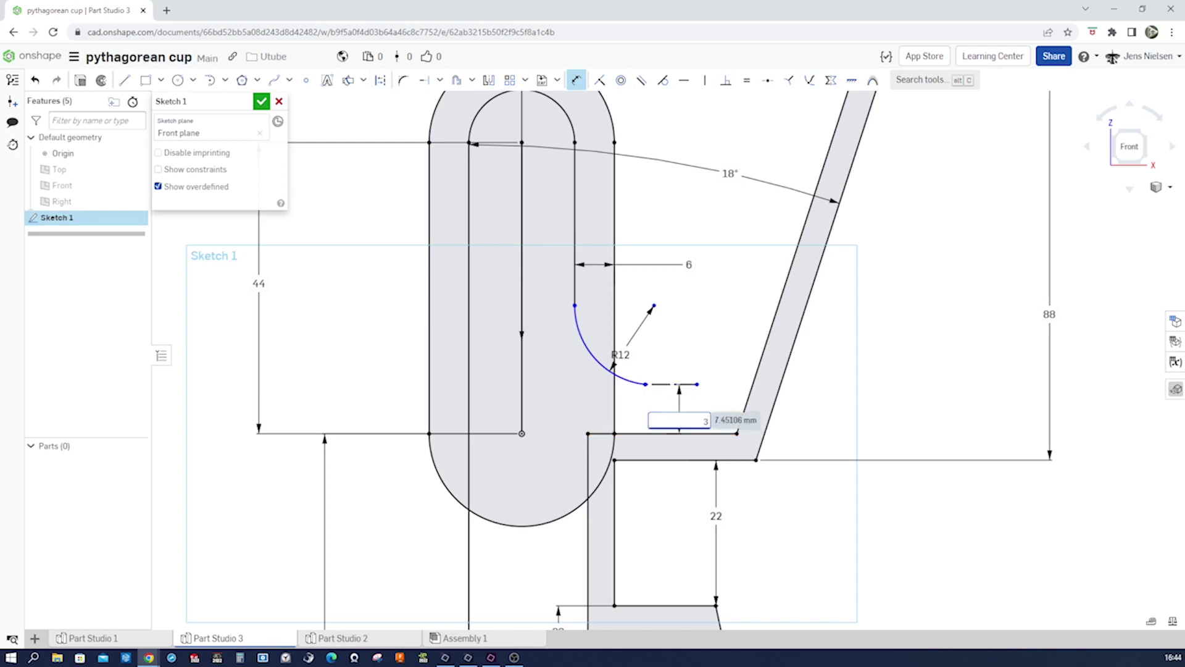
key(Return)
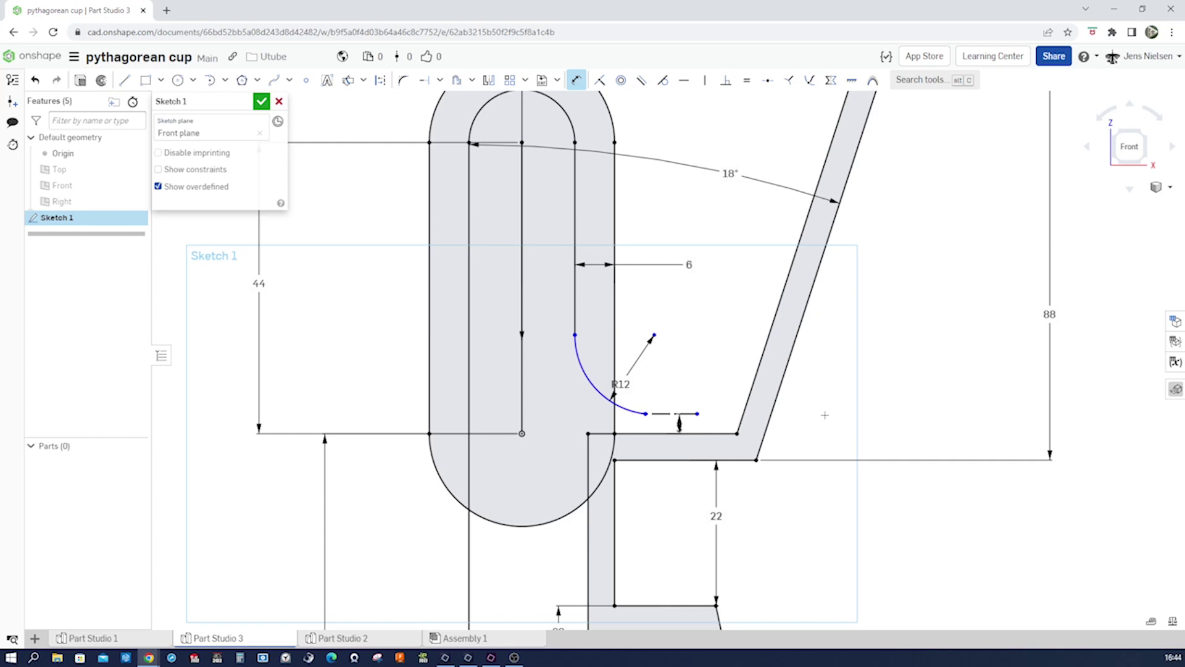
Adjust the arc's free endpoint and add a tangent constraint between the R12 arc and the construction line
scroll(825, 415, up, 4)
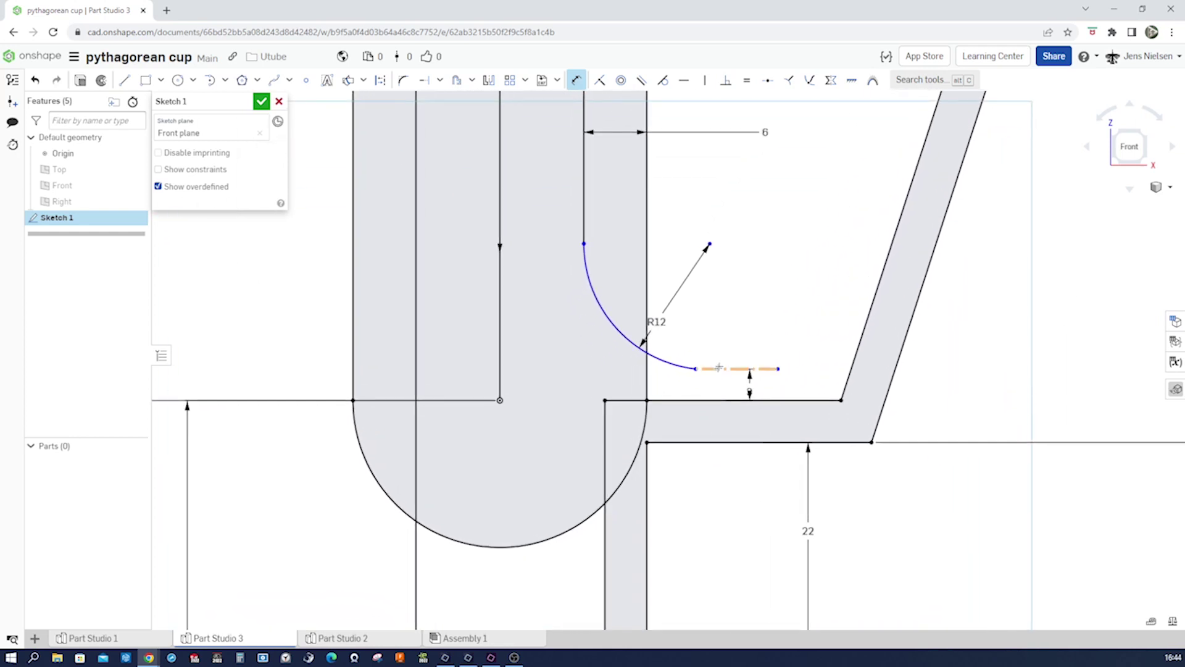
key(Escape)
mouse_move(697, 370)
mouse_down()
mouse_move(656, 391)
mouse_move(679, 388)
mouse_up()
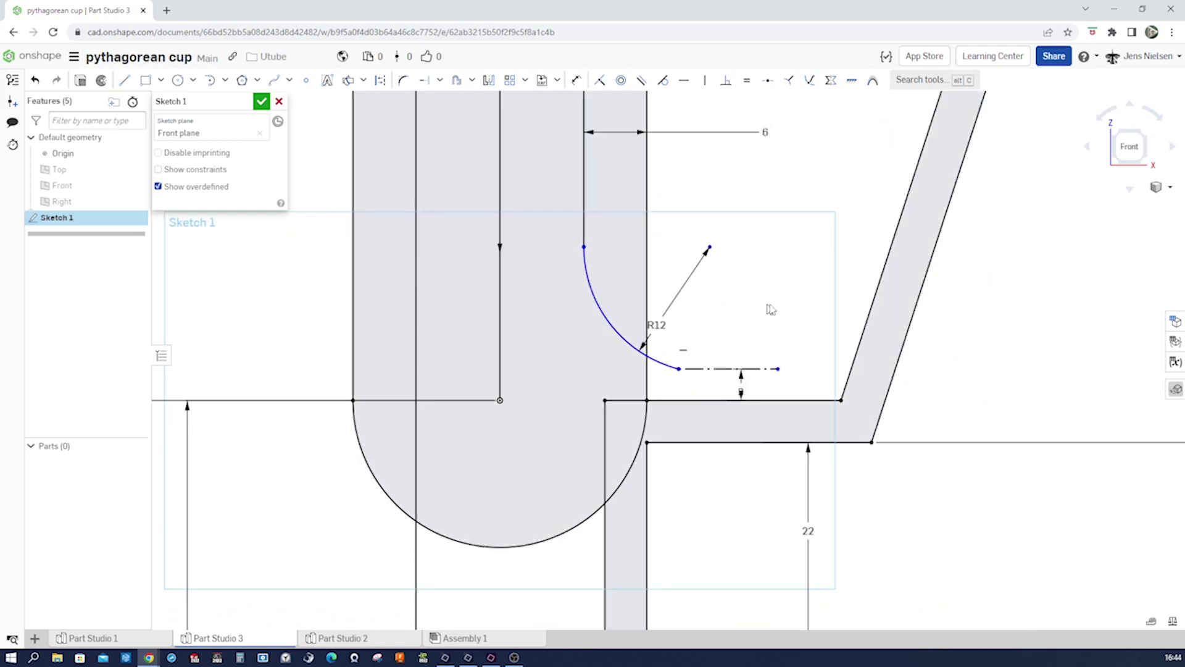
key(t)
click(666, 363)
click(694, 369)
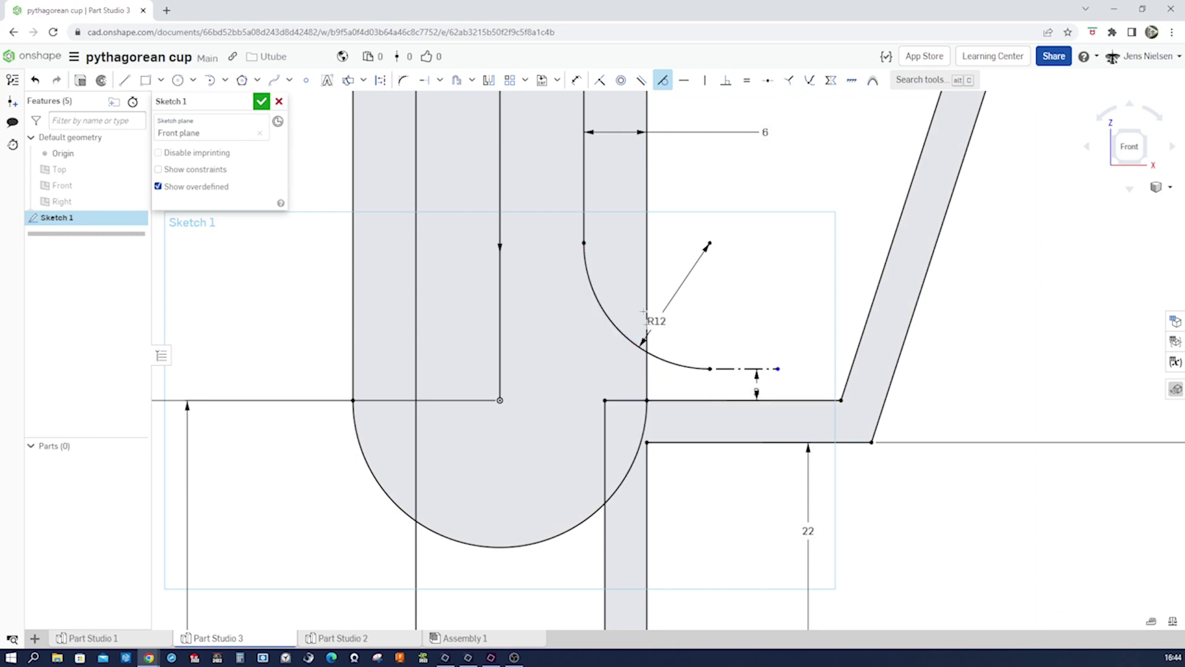
Check the whole siphon and cup profile and finish Sketch 1
scroll(670, 426, down, 4)
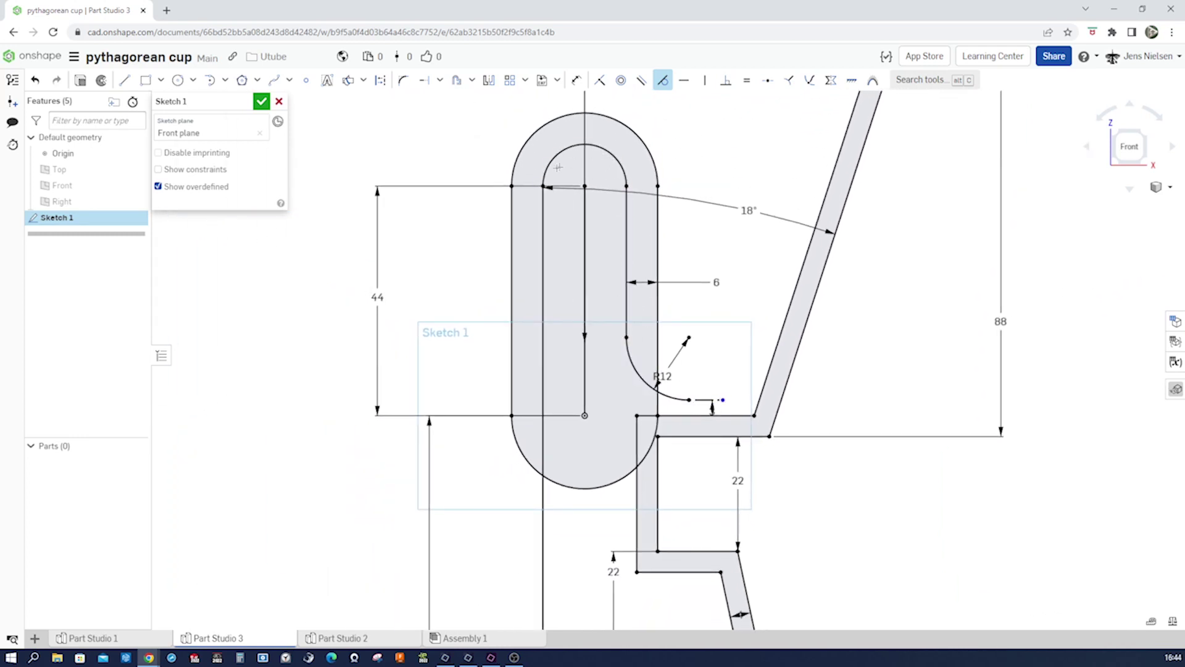
scroll(549, 336, down, 1)
scroll(549, 333, down, 2)
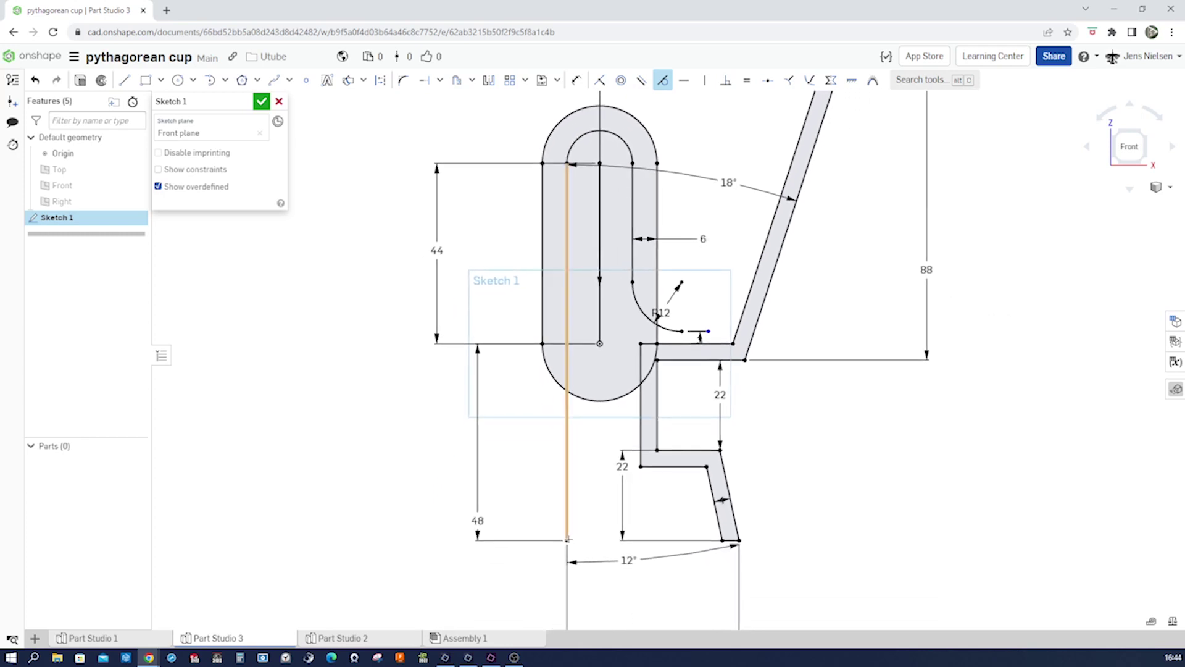
scroll(840, 450, down, 2)
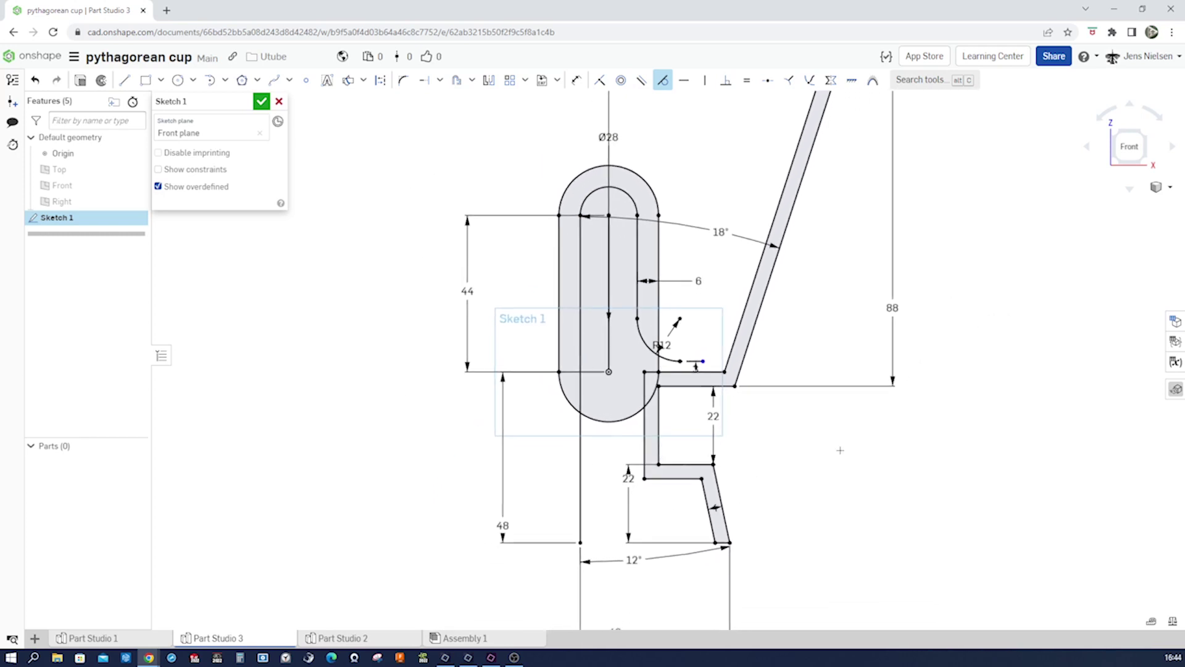
scroll(840, 450, down, 2)
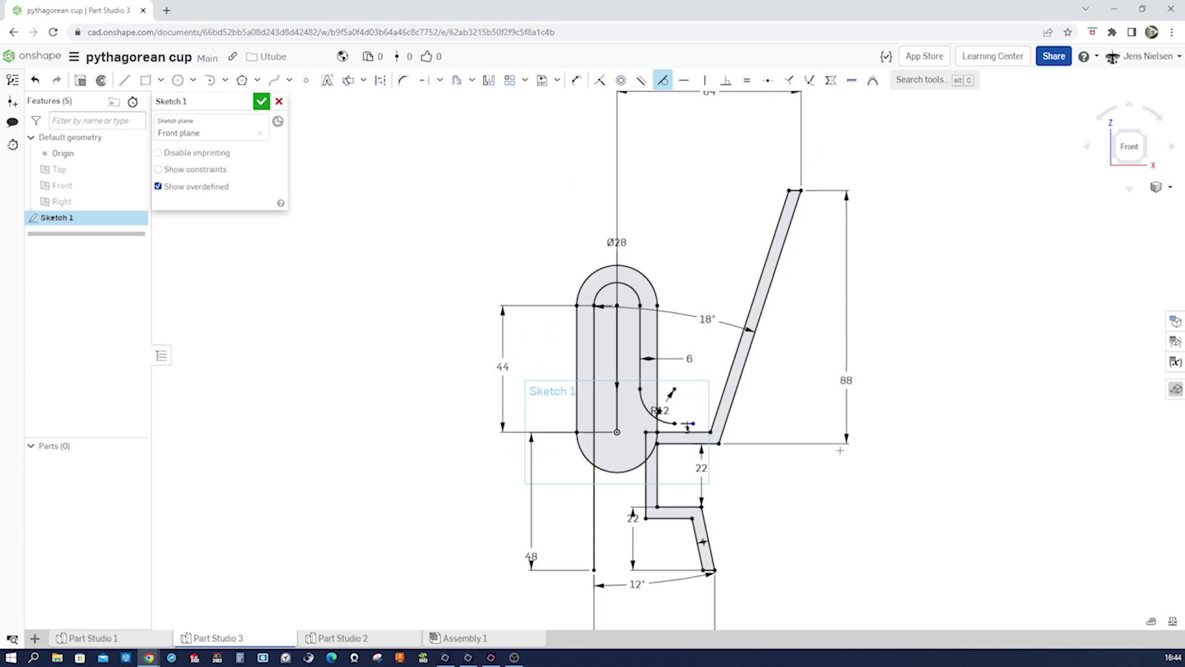
scroll(840, 450, down, 1)
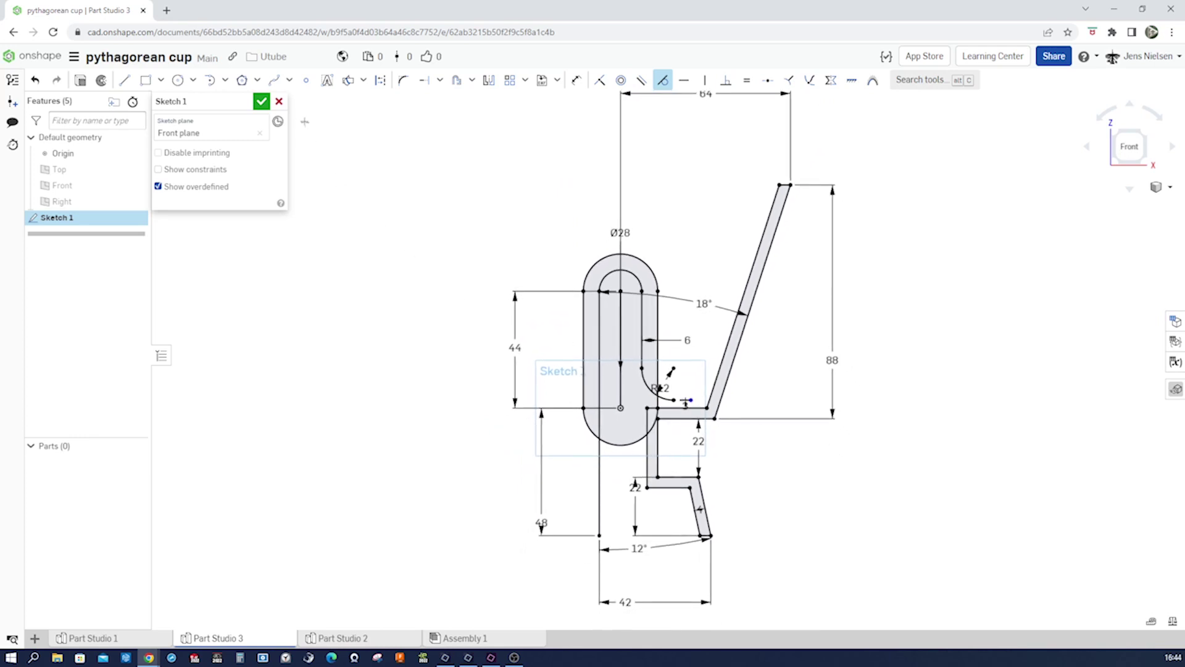
click(262, 101)
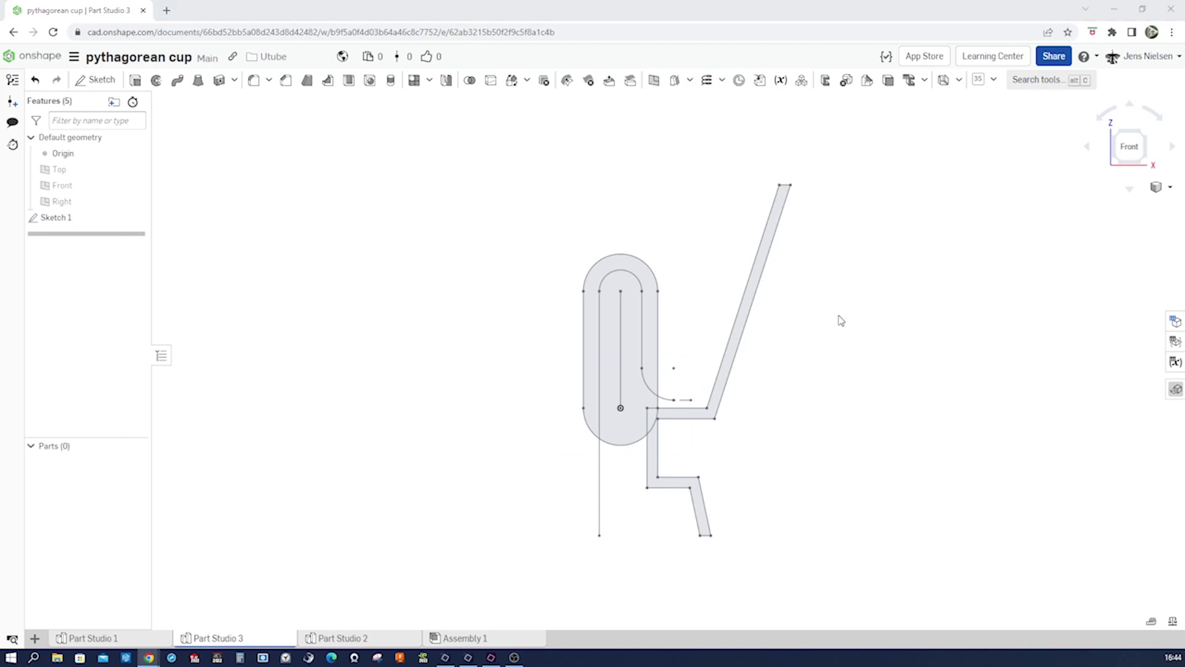
Reopen Sketch 1, draw a vertical 72 mm centerline from the outer slot's topmost point to its lowest point, and finish the sketch
click(157, 81)
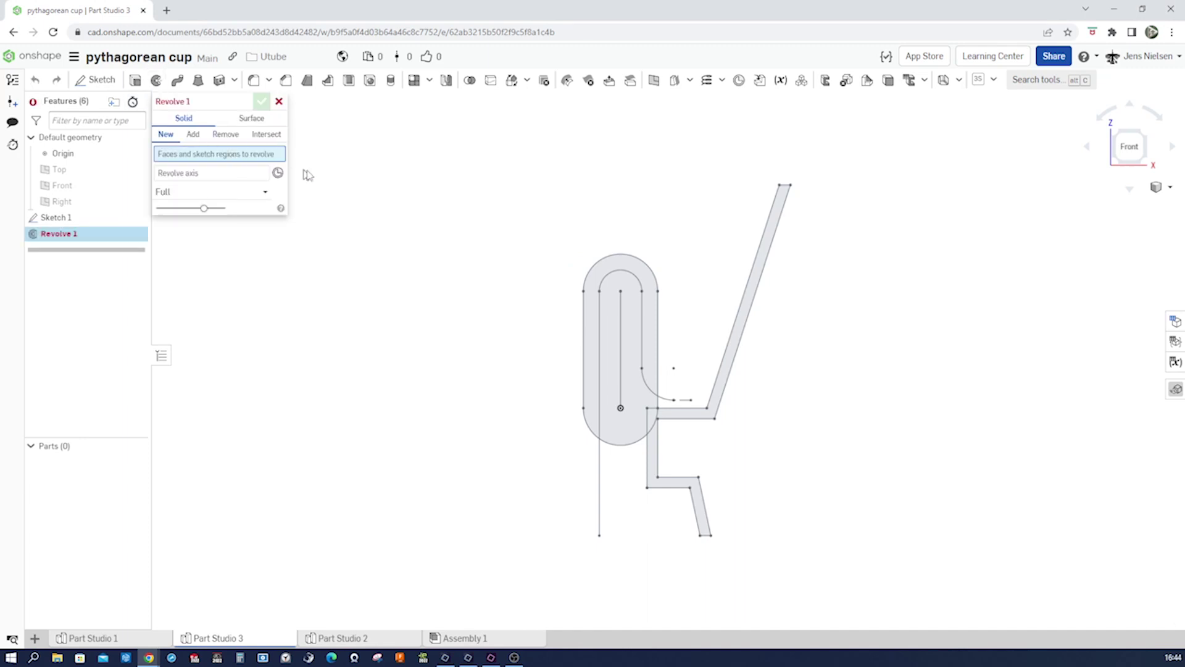
click(279, 101)
right_click(92, 220)
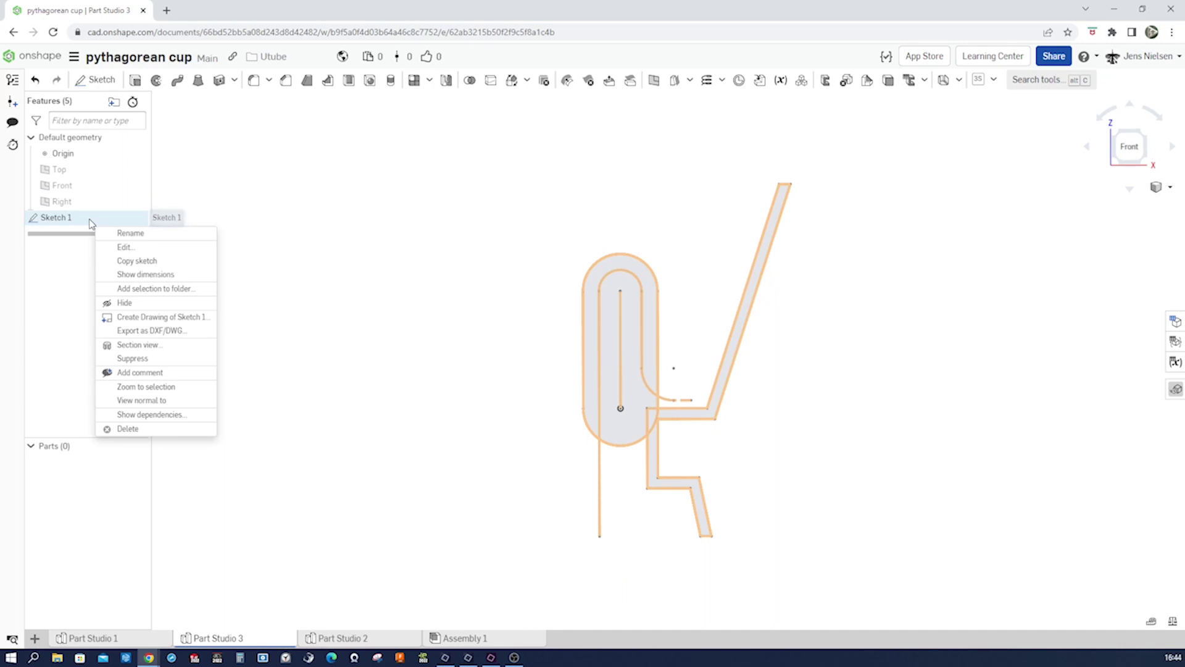
click(123, 248)
scroll(664, 245, up, 2)
key(l)
click(612, 237)
click(612, 457)
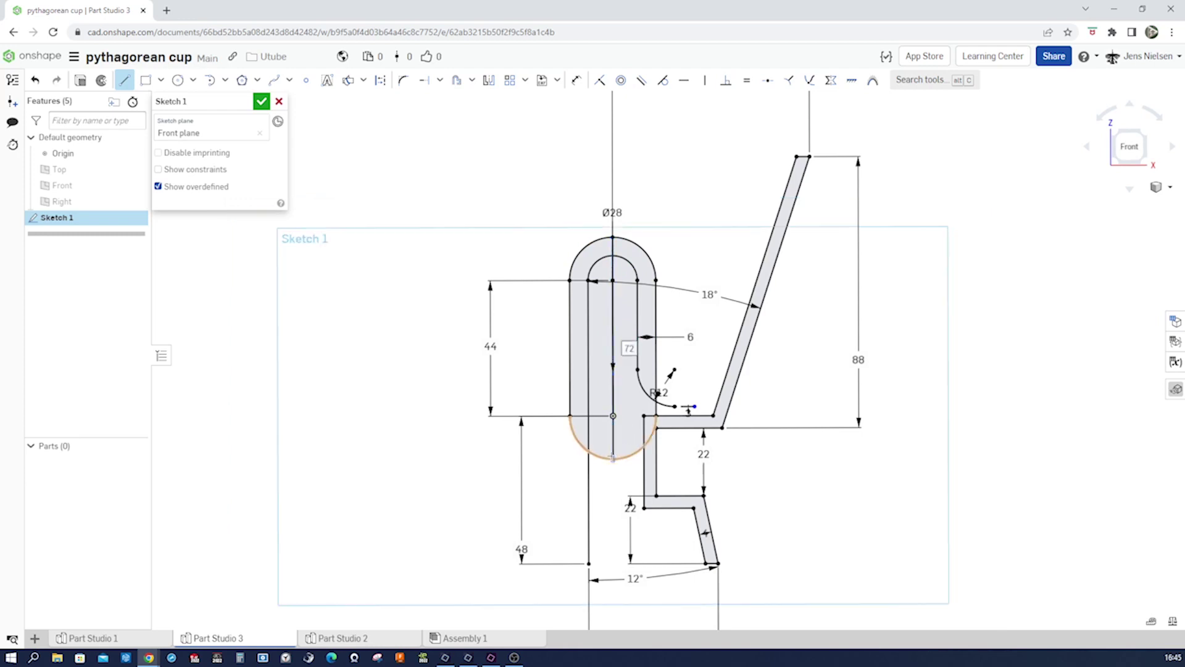
click(262, 101)
Revolve the cup profile and the slot regions on its side of the centerline as a full new solid about the centerline
click(156, 80)
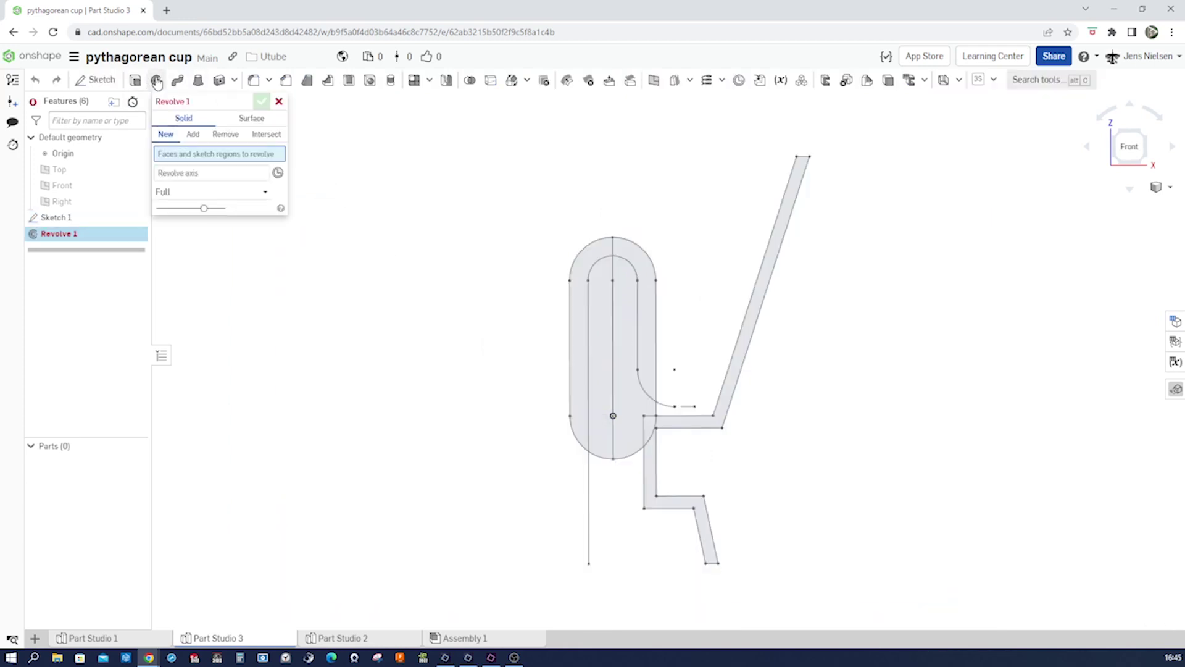
scroll(614, 352, up, 3)
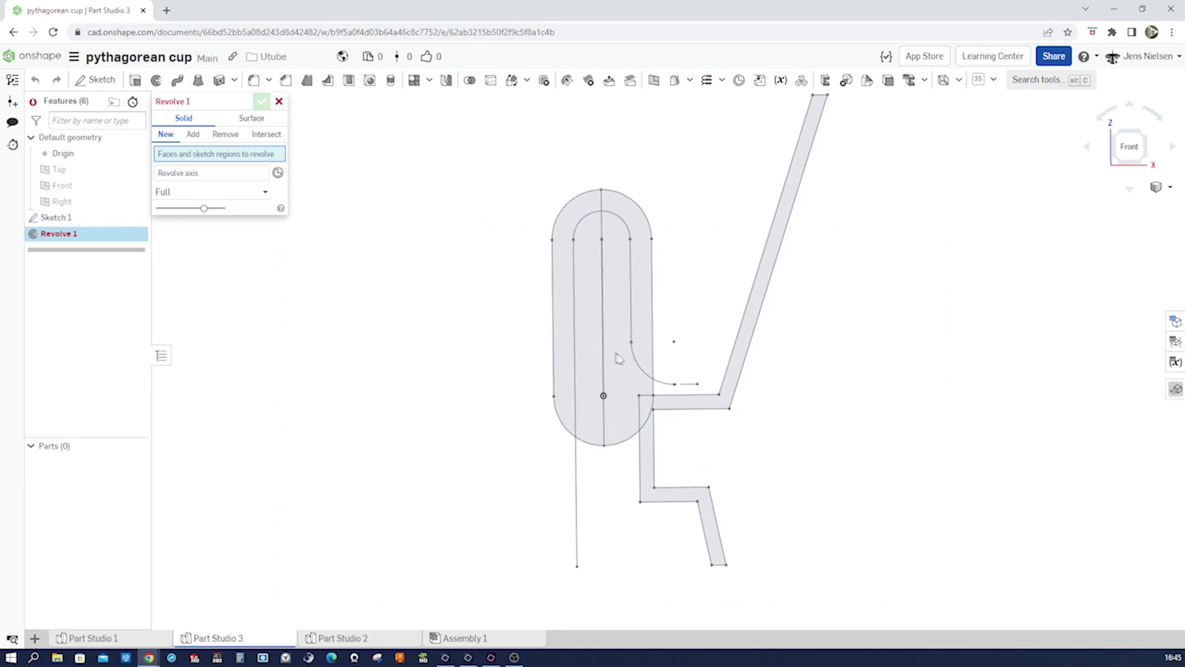
click(608, 386)
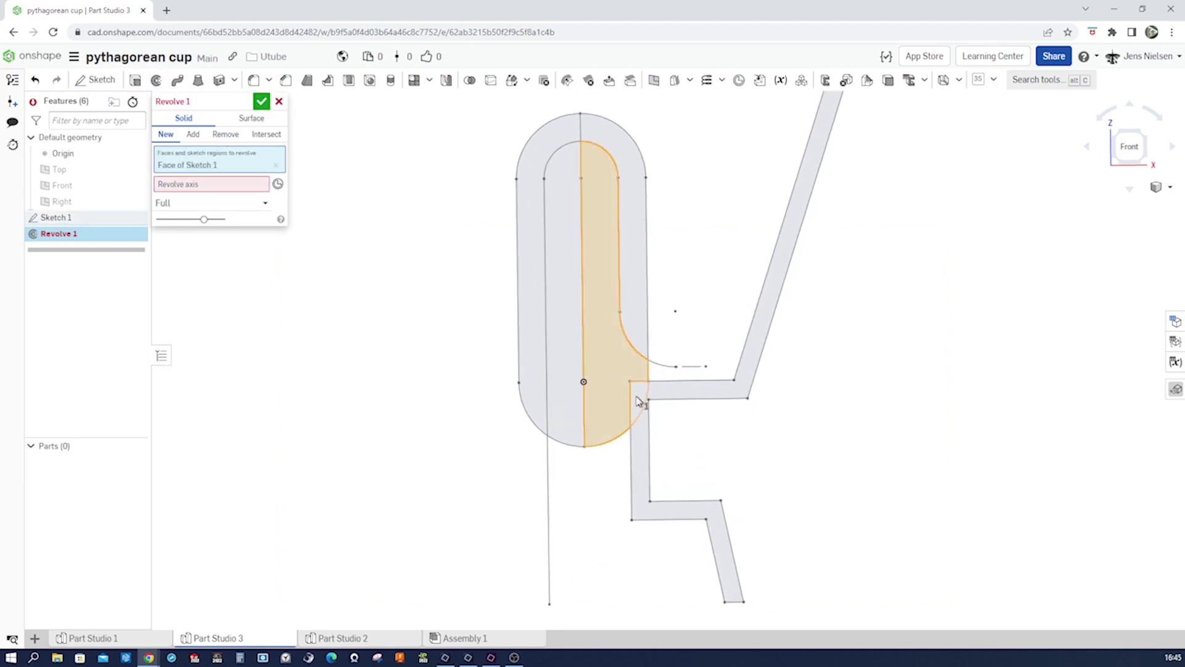
click(638, 397)
click(640, 339)
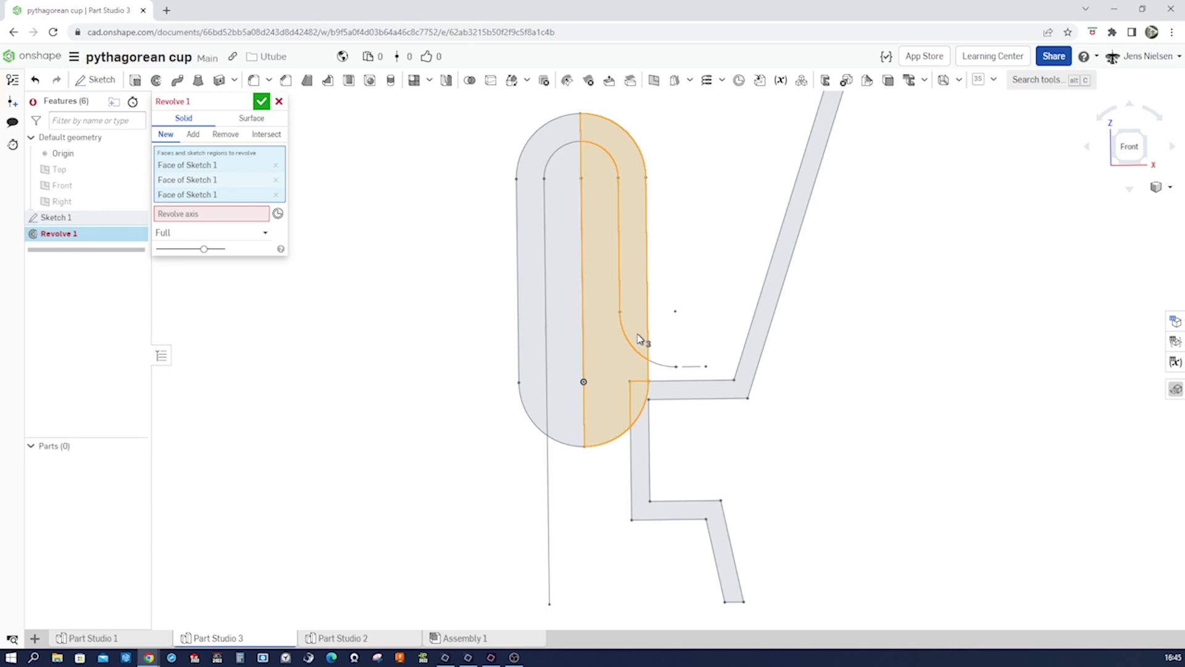
click(664, 392)
scroll(759, 391, down, 2)
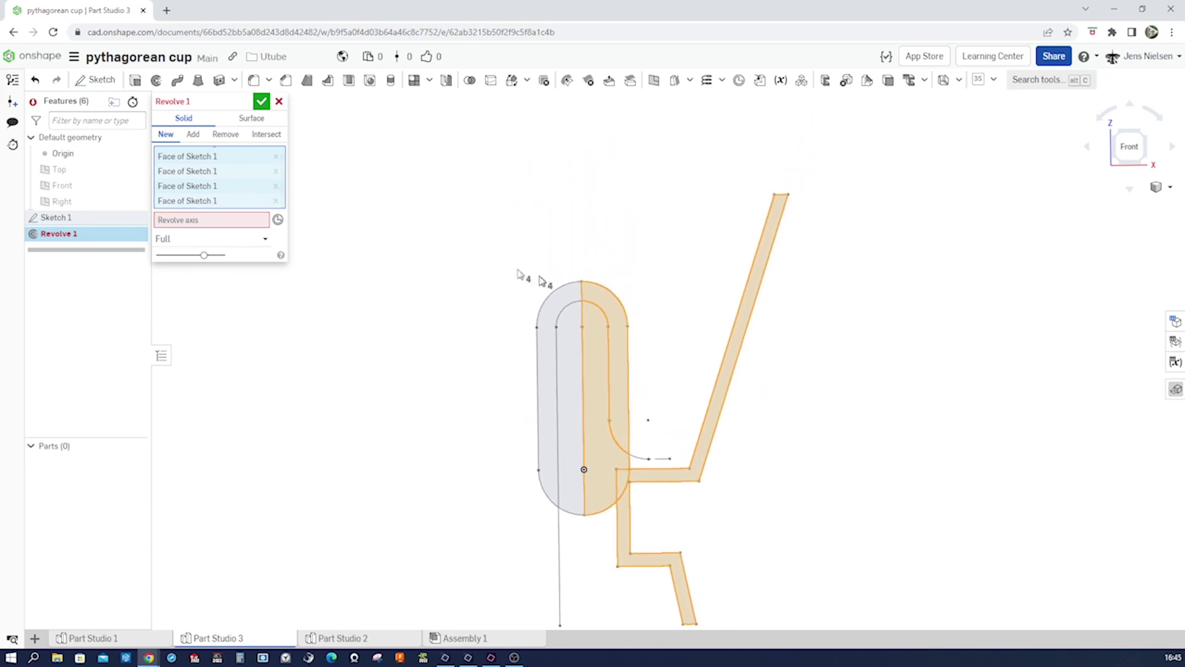
click(235, 222)
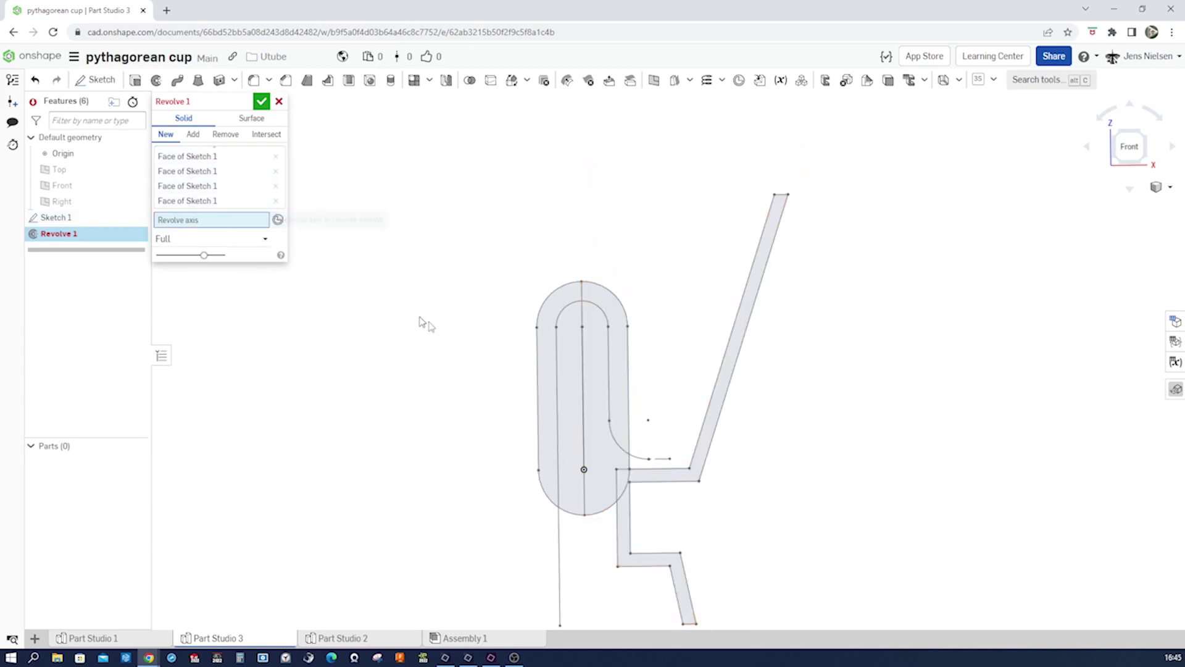
click(583, 378)
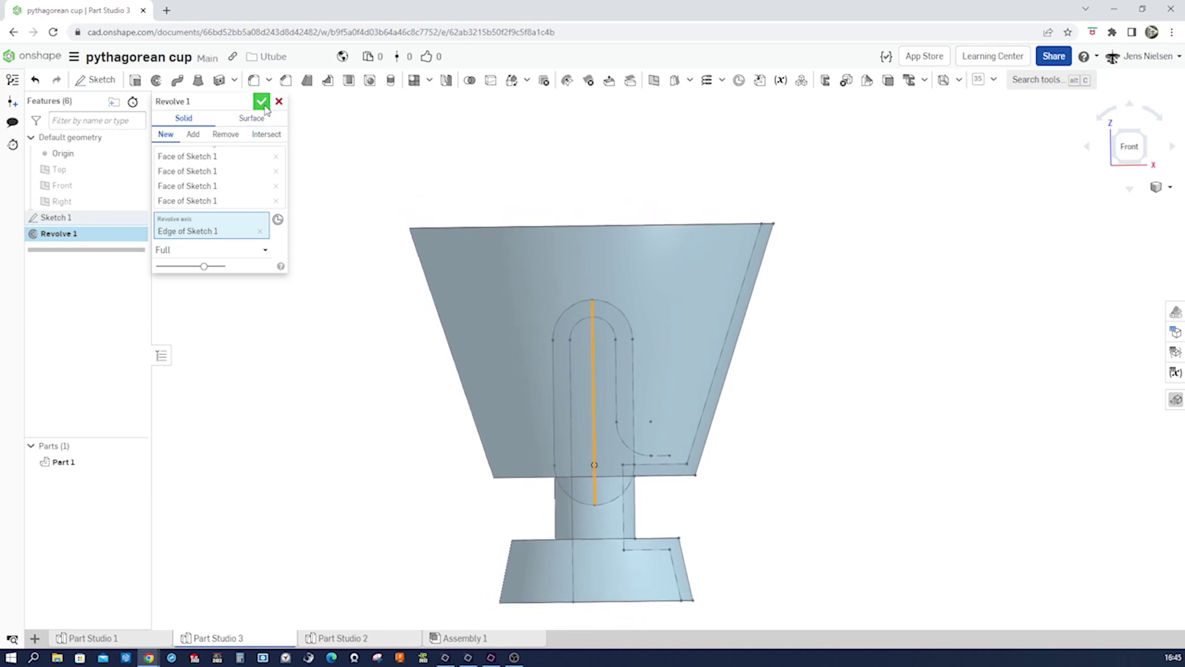
click(263, 103)
Rename the revolved part as "cup"
key(Up)
key(Up)
key(Up)
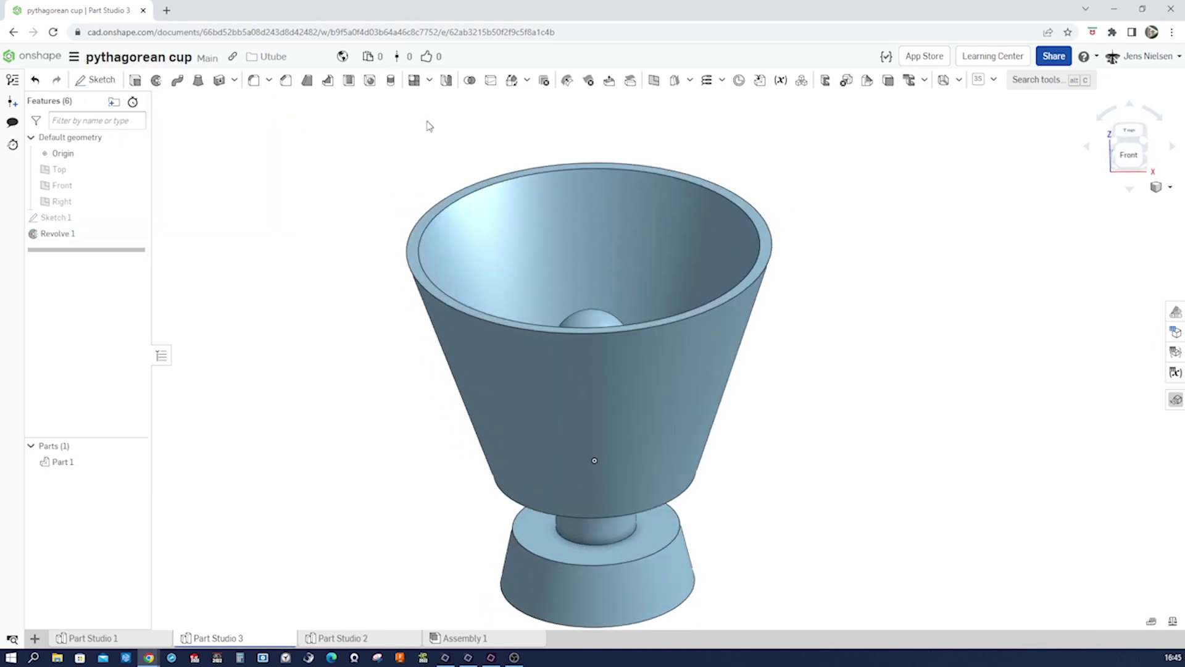
key(Down)
key(Down)
key(Down)
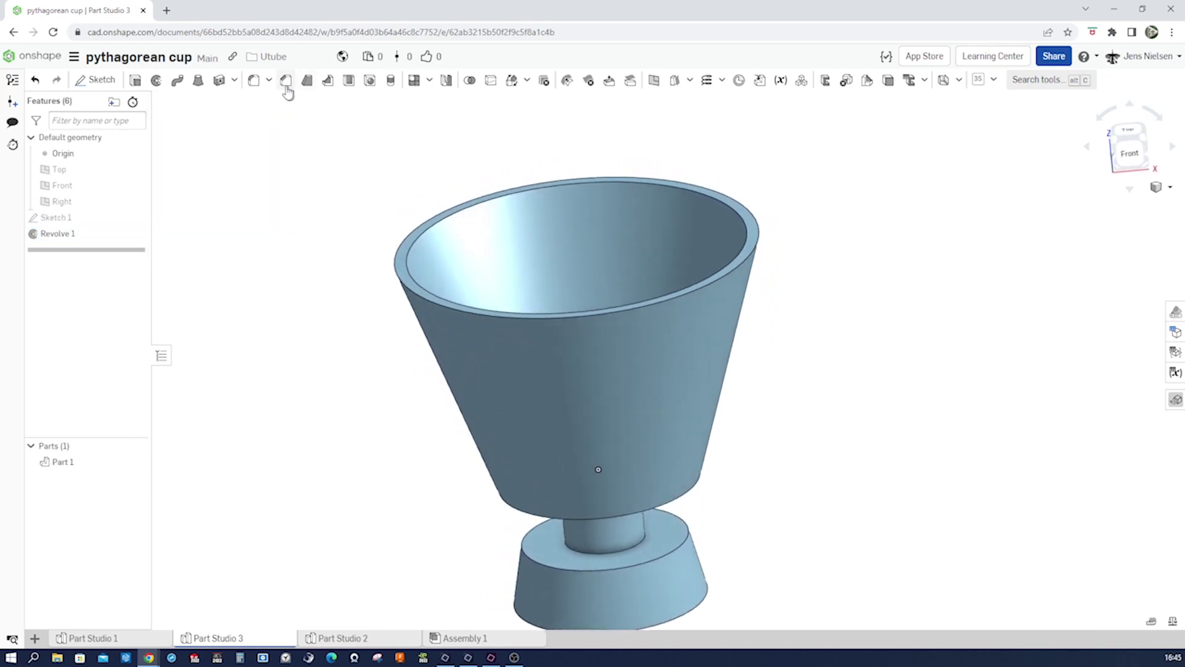
right_click(99, 463)
click(133, 480)
text(cu)
key(Return)
Change the cup part's appearance to purple 981FAC
right_click(89, 463)
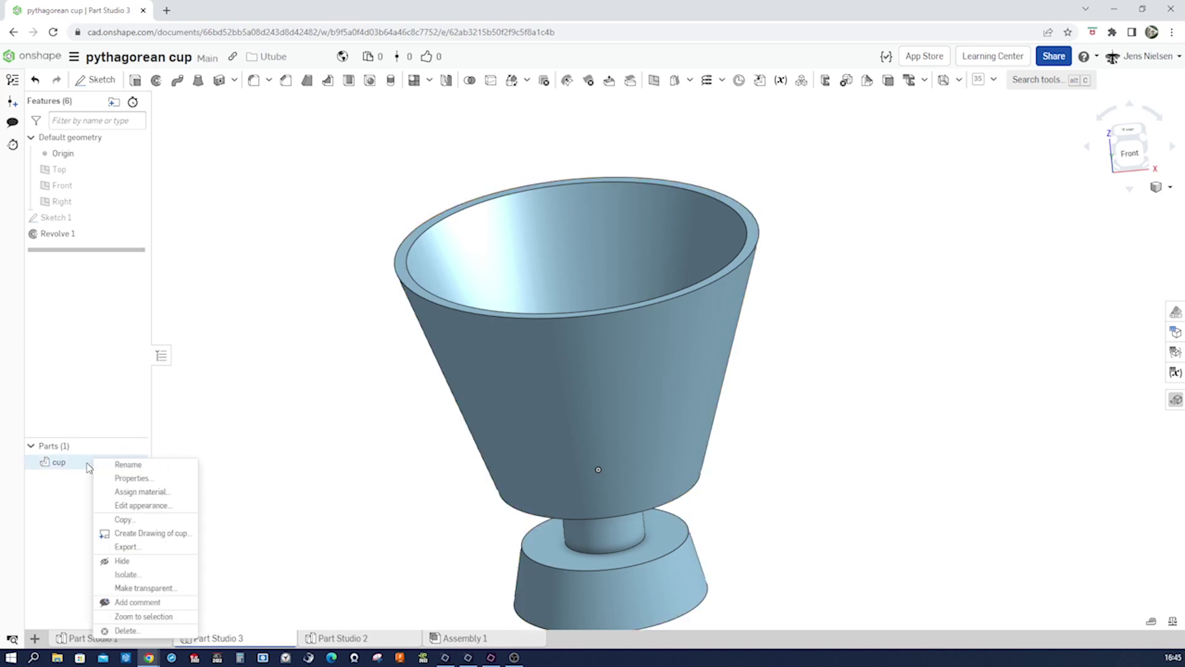
click(148, 505)
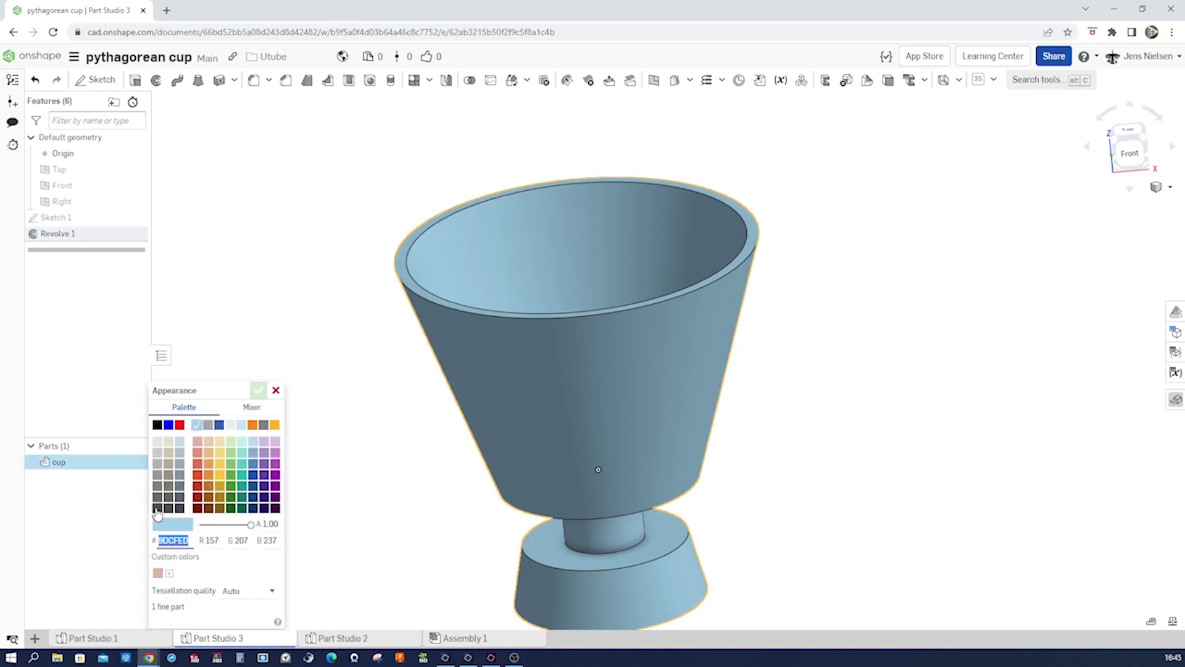
click(275, 474)
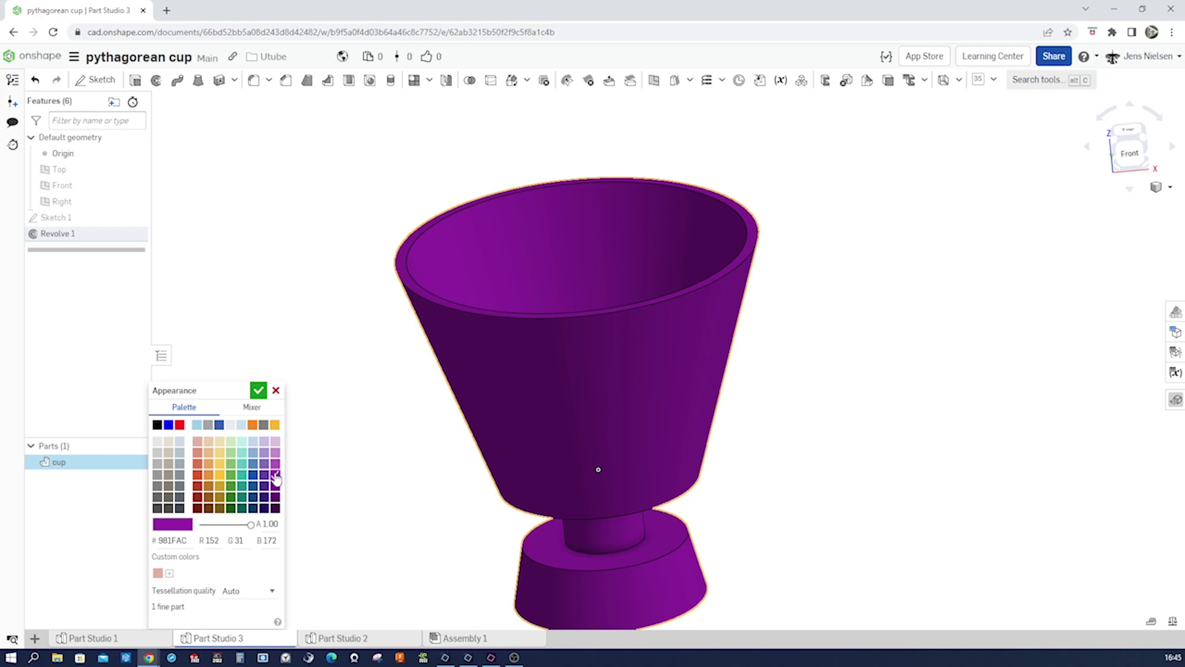
click(258, 391)
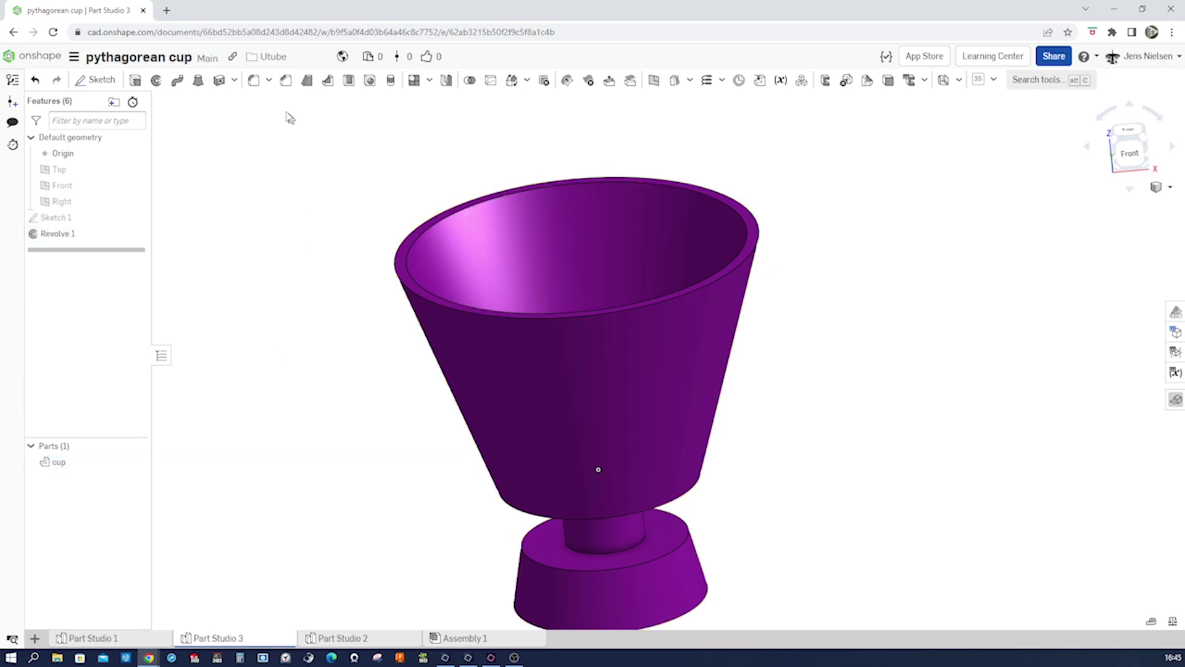
Fillet the inner and outer edges around the bowl's floor, the stem and the foot's upper end with a 4 mm conic radius, rho 0.5
click(253, 80)
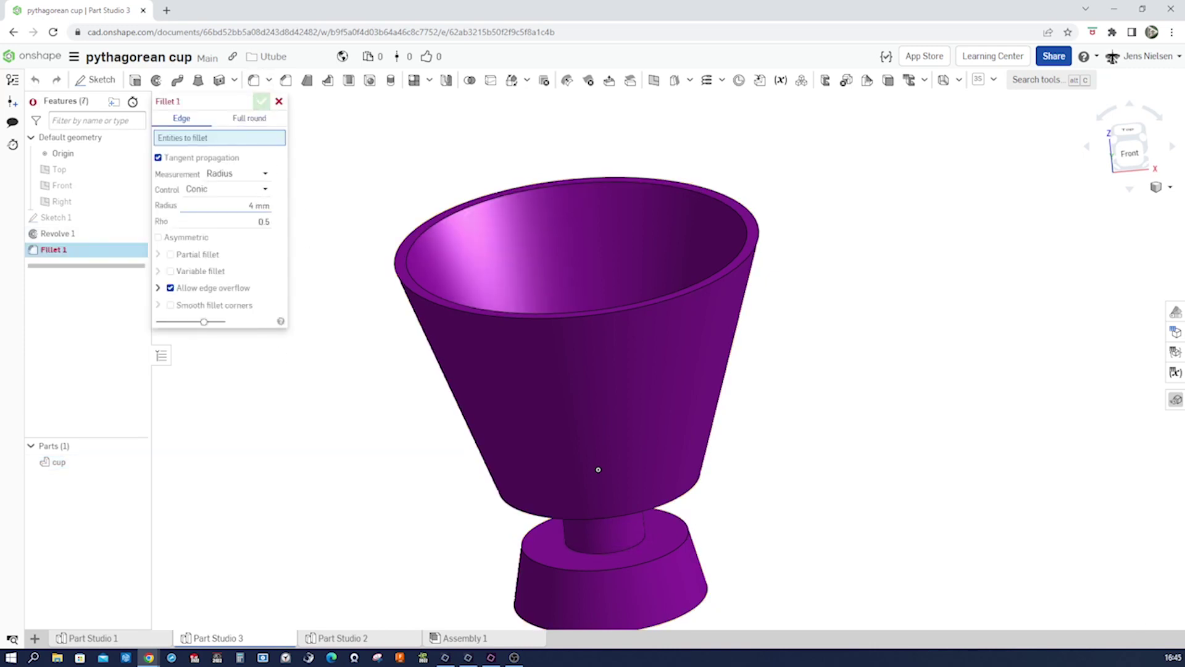
right_drag(459, 471, 465, 444)
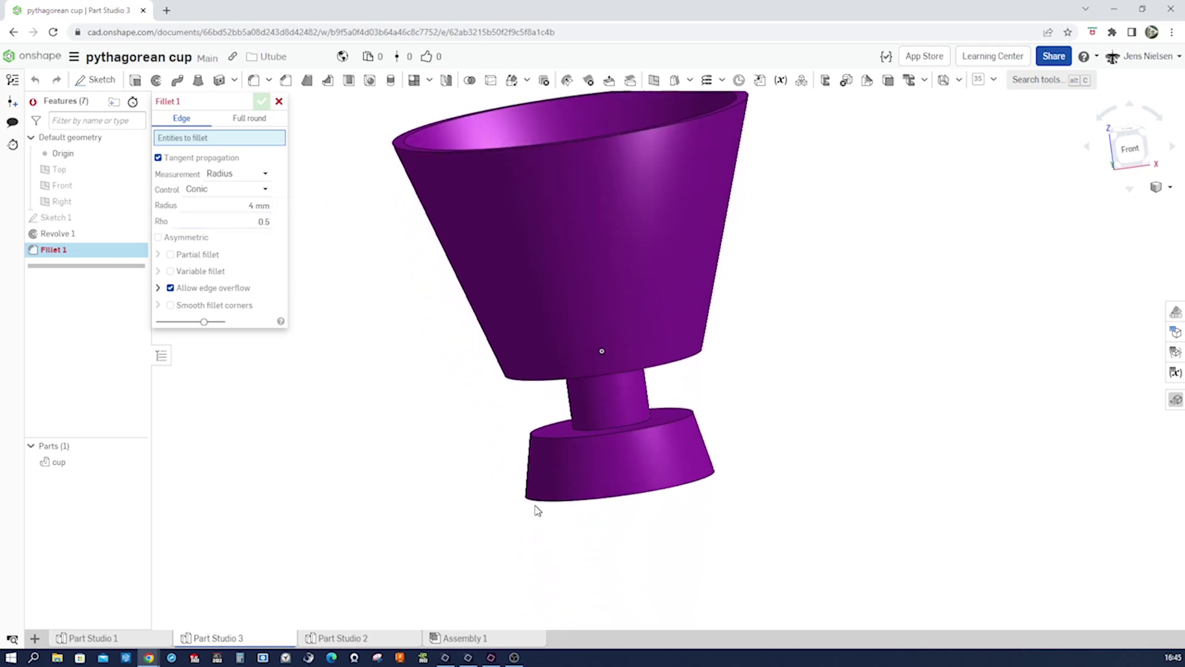
click(530, 422)
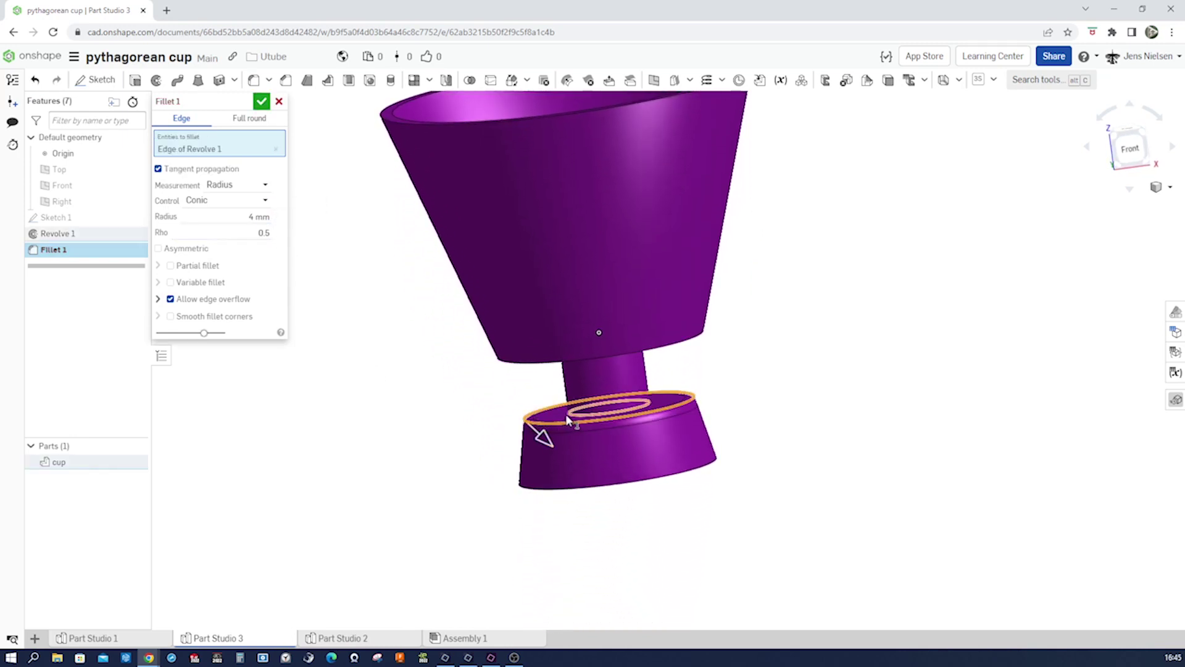
click(537, 430)
right_drag(537, 431, 567, 387)
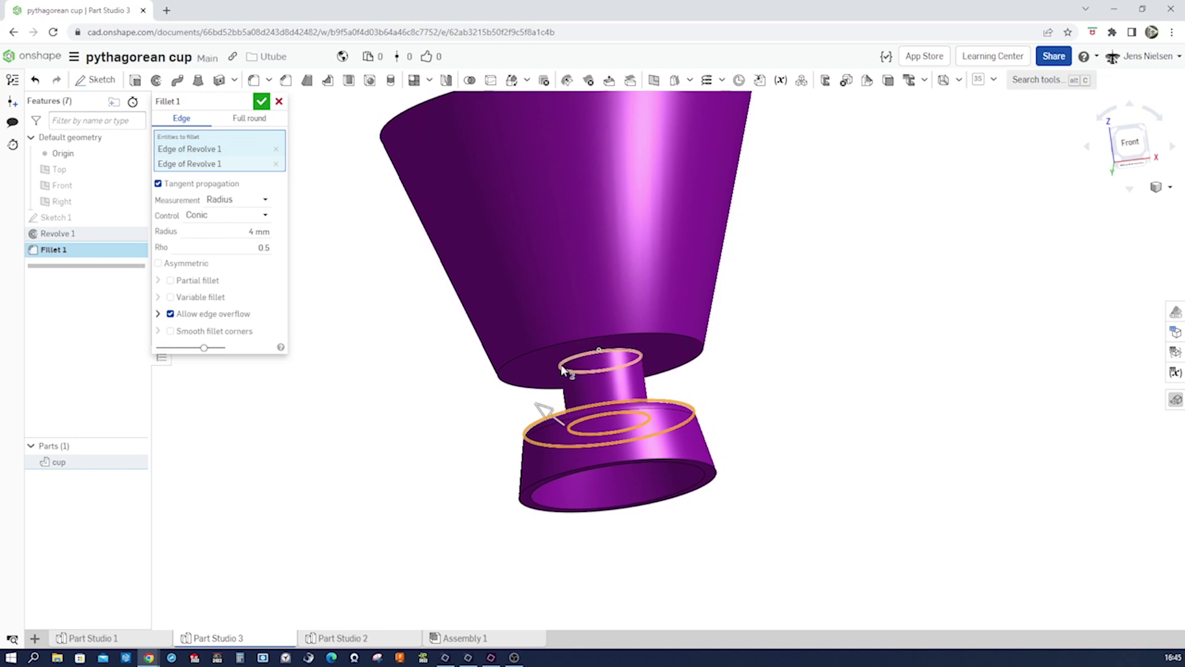
click(561, 367)
click(526, 355)
right_drag(526, 360, 532, 387)
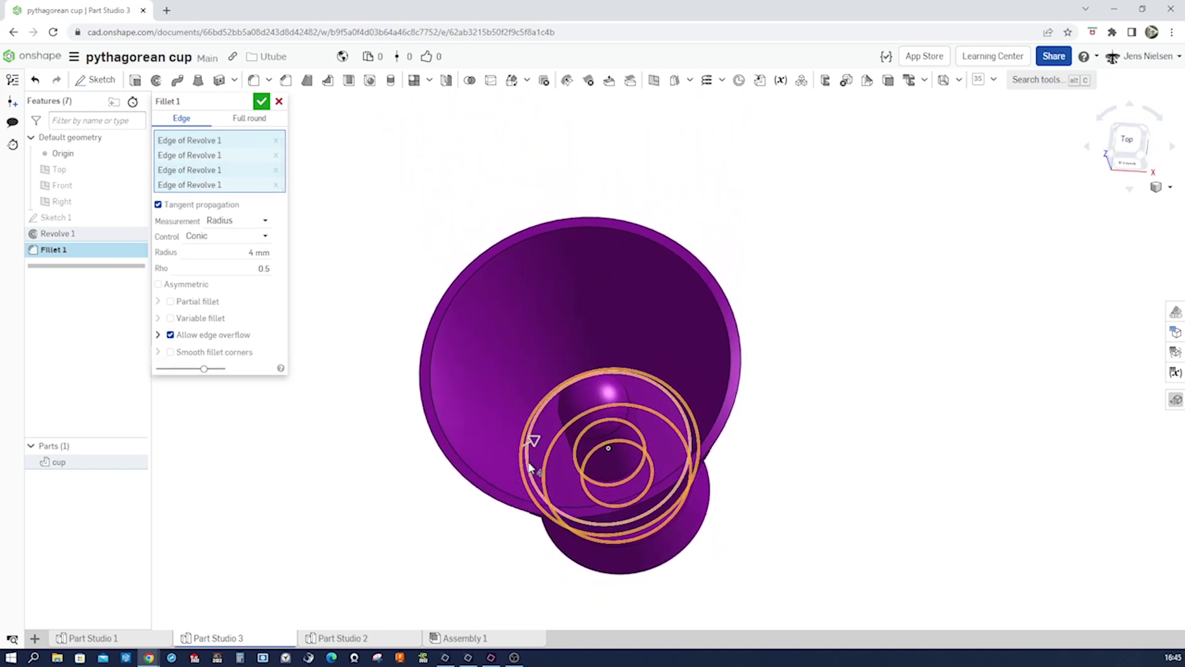
right_drag(538, 456, 510, 460)
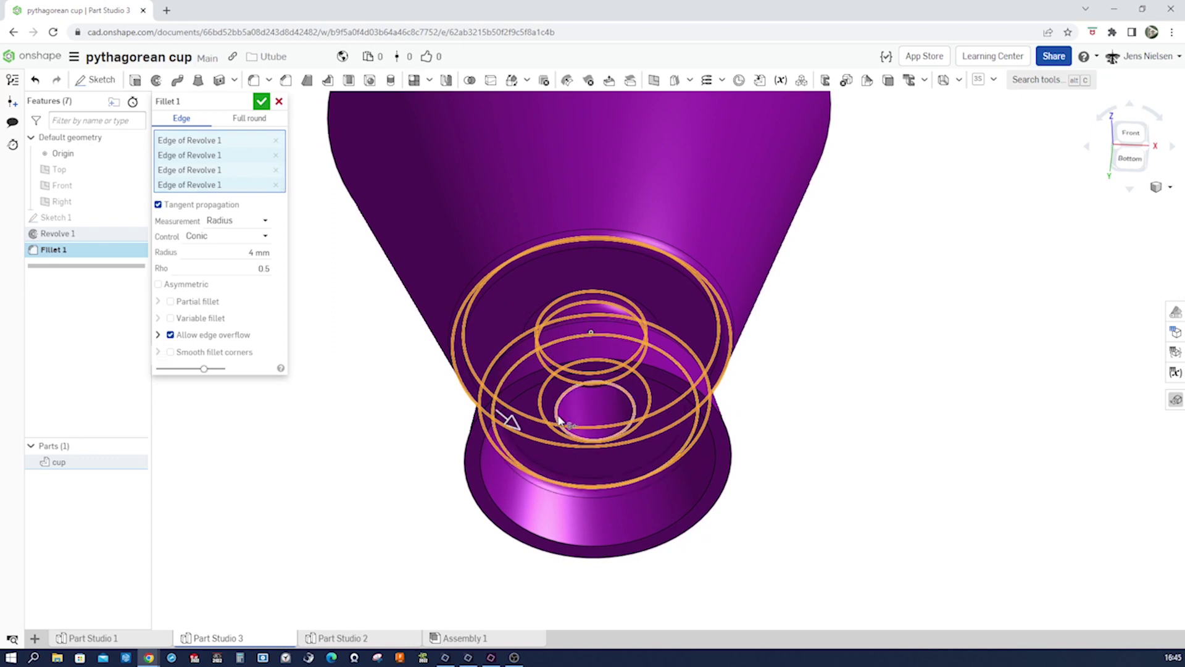
scroll(606, 468, down, 3)
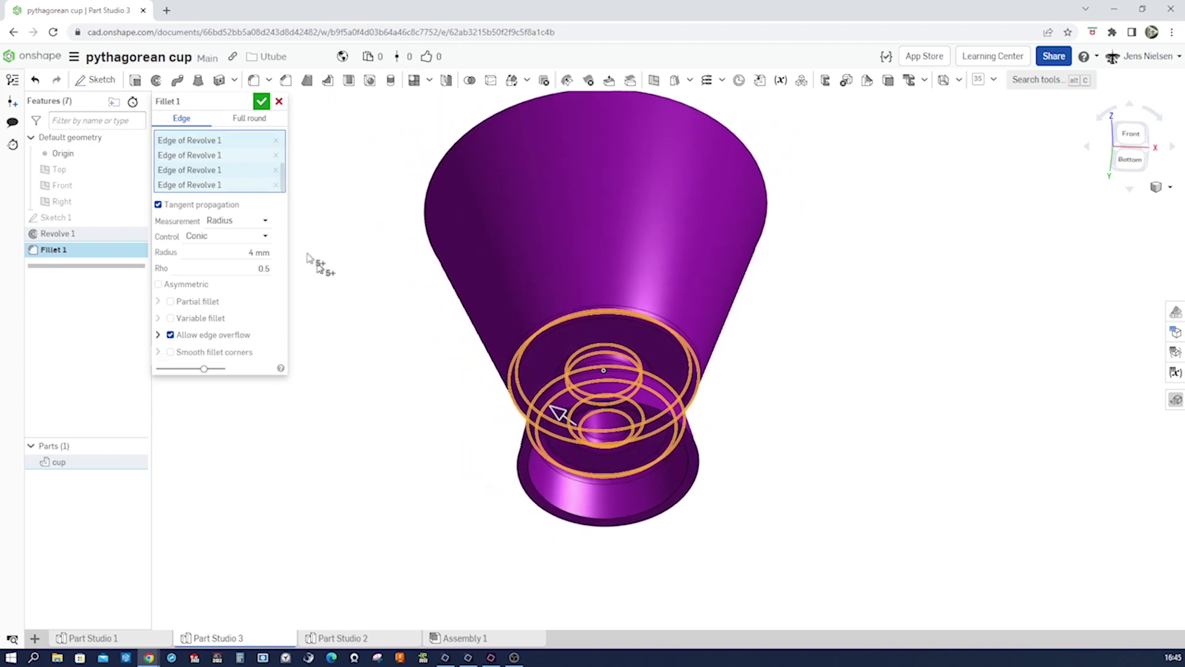
click(261, 101)
Apply a full round fillet to the cup's rim face between the bowl's outer and inner walls
right_drag(354, 264, 359, 280)
key(Down)
key(Down)
key(Down)
key(Down)
key(Down)
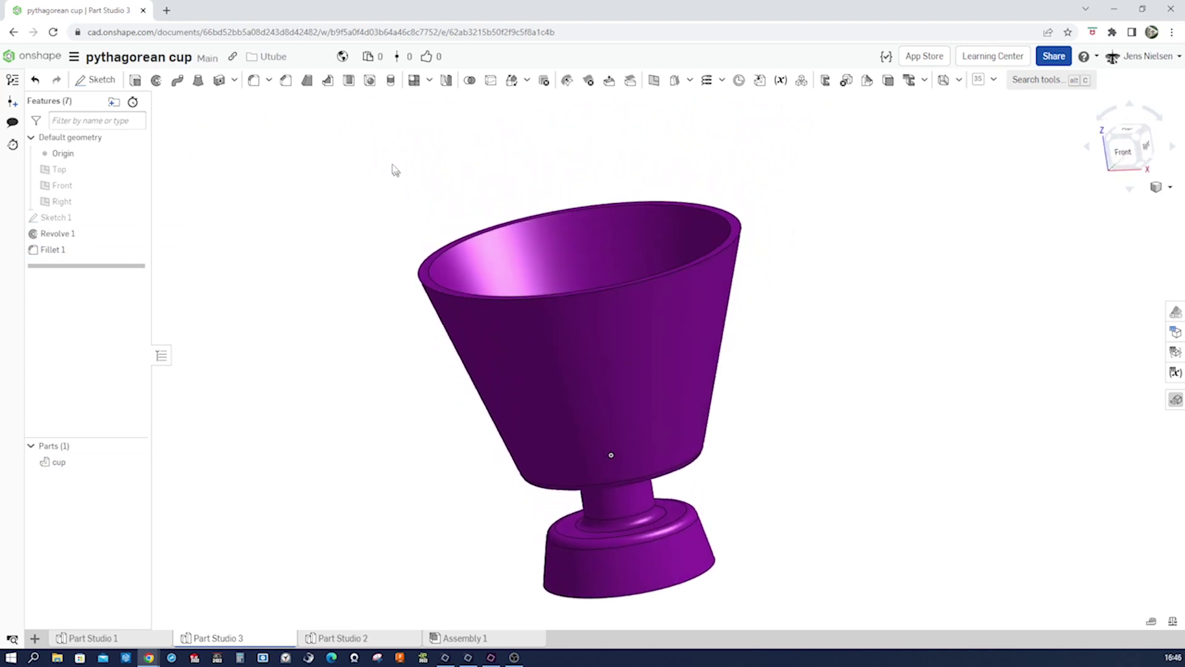
click(254, 79)
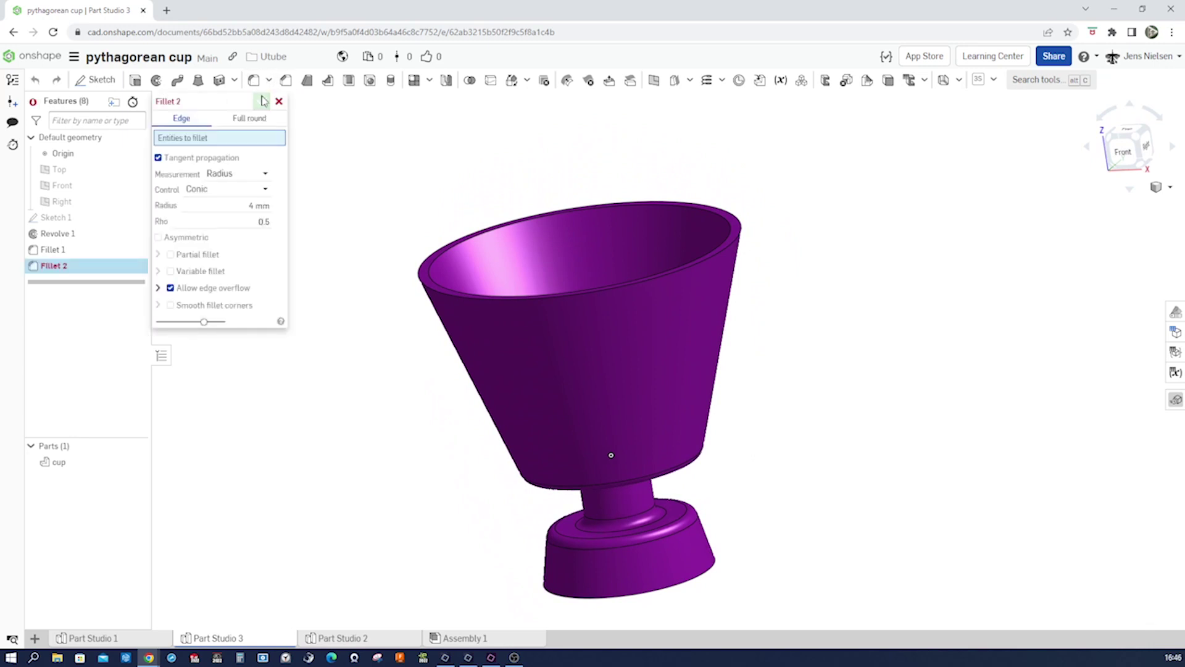
click(262, 119)
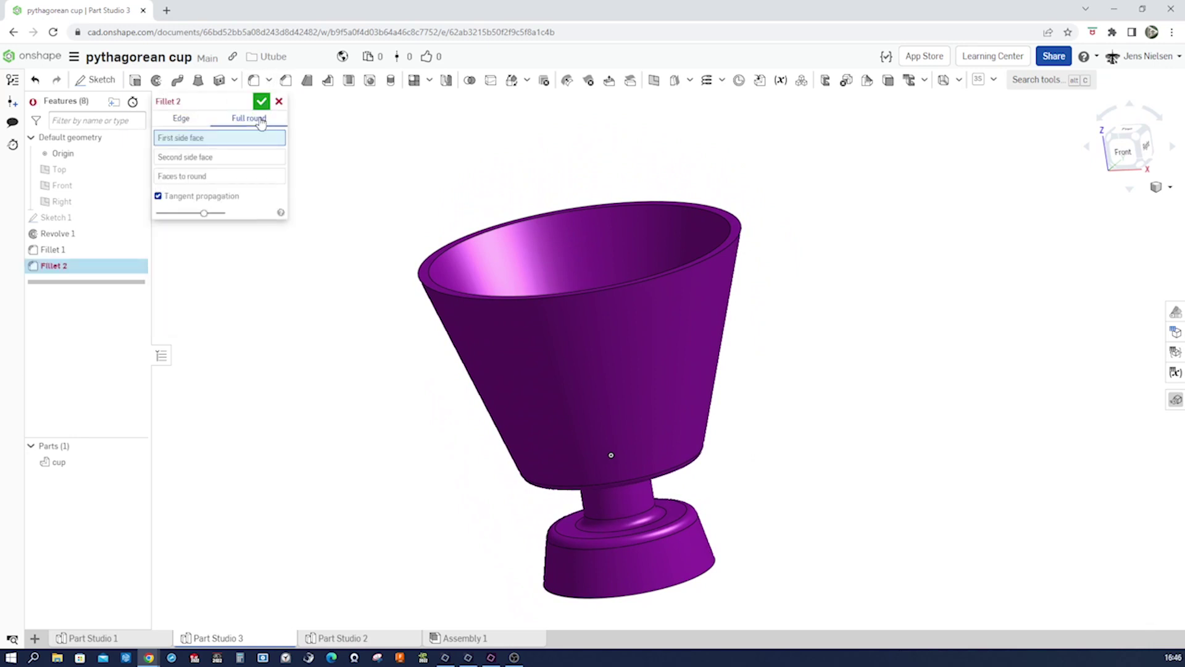
click(432, 307)
key(Up)
key(Up)
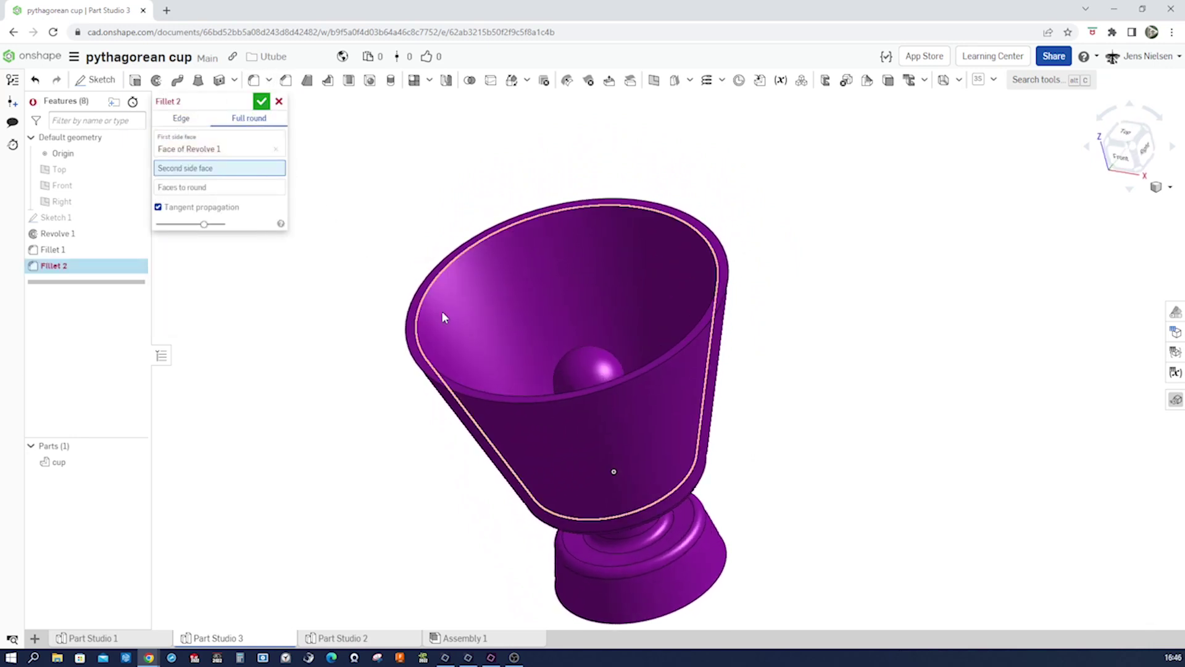
click(436, 321)
click(412, 335)
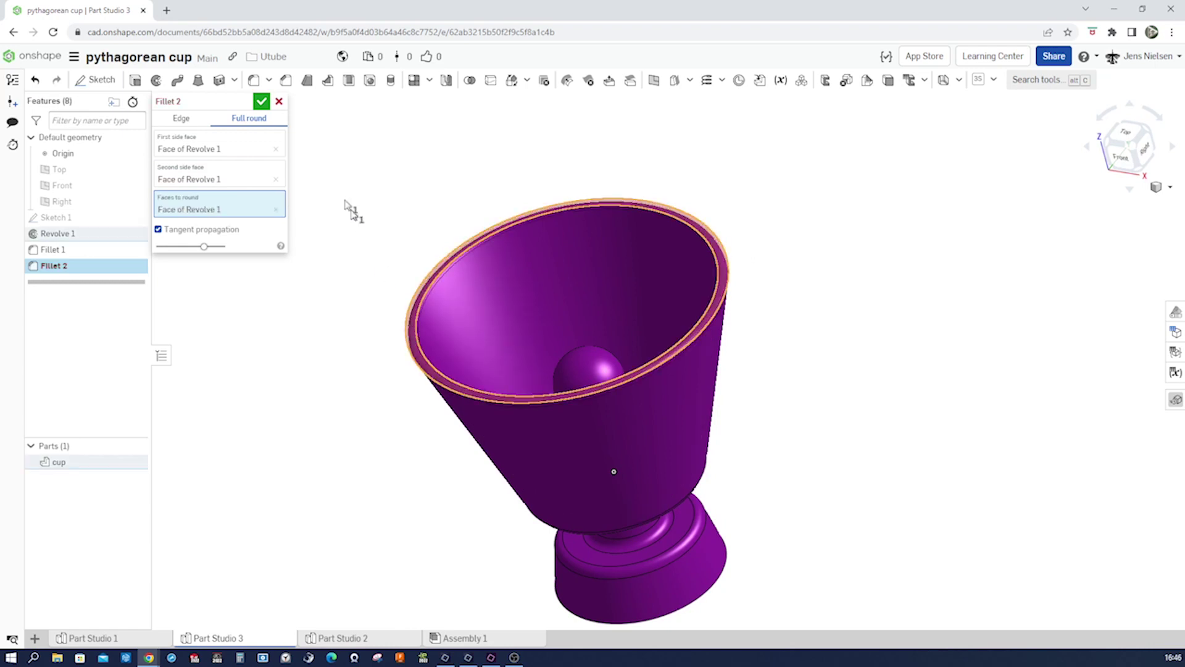
click(262, 101)
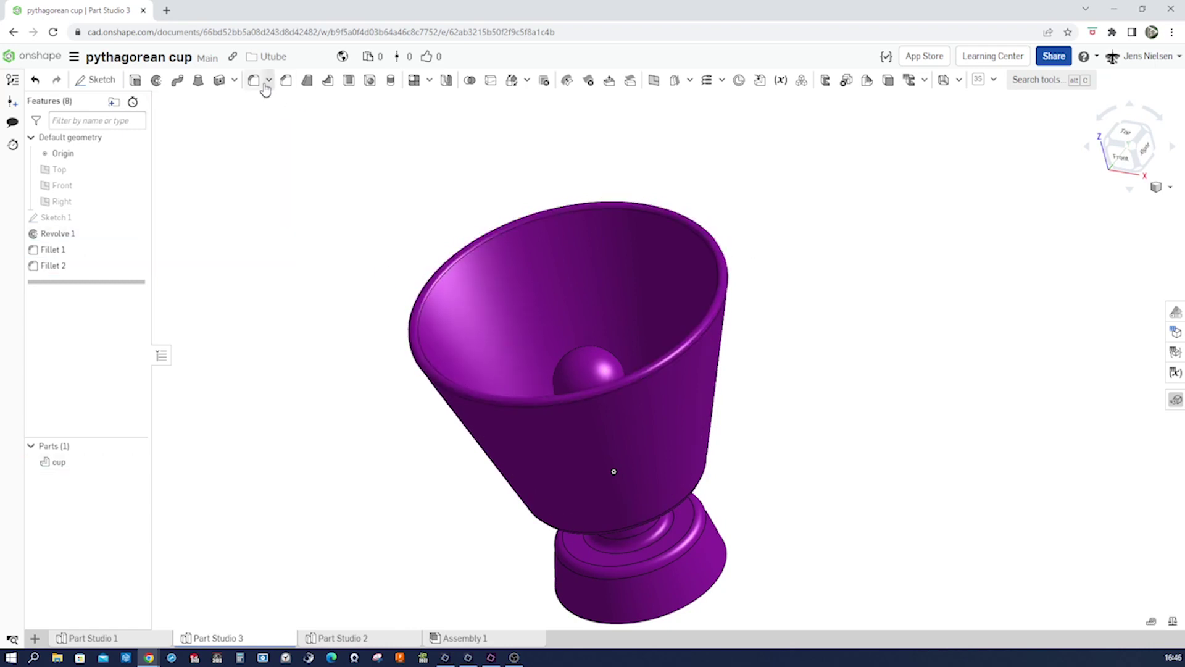
Apply a full round fillet to the foot's lower rim face between its outer and inner walls
click(263, 84)
key(Down)
key(Down)
key(Down)
key(Down)
scroll(543, 387, up, 5)
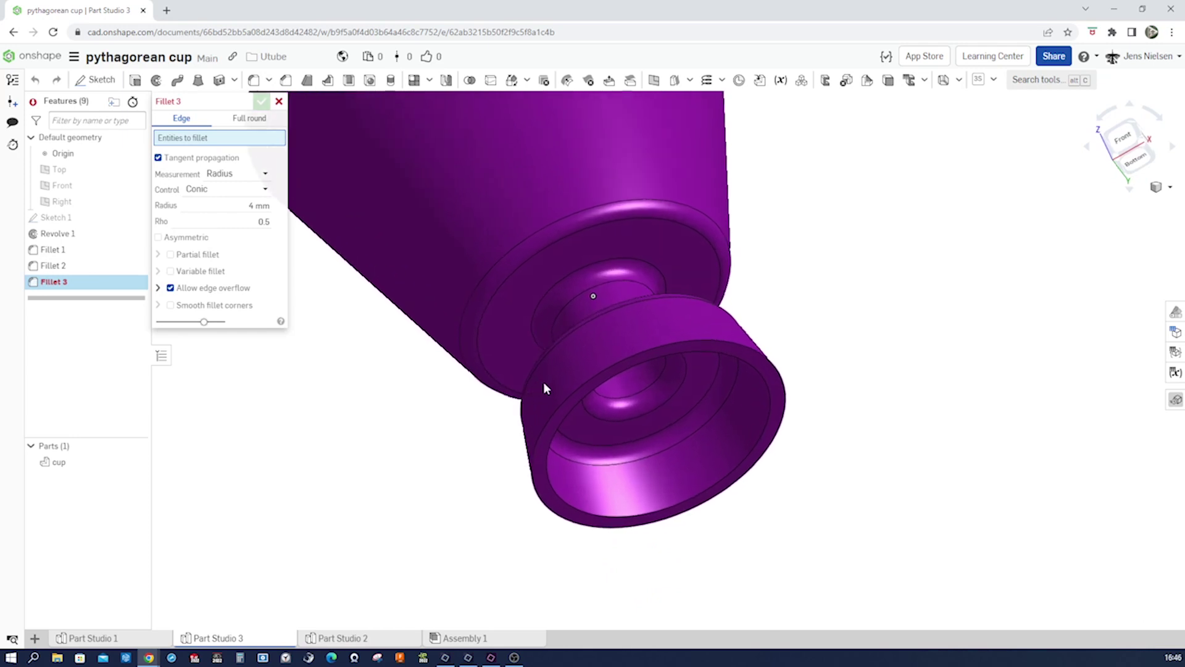
click(549, 391)
click(556, 471)
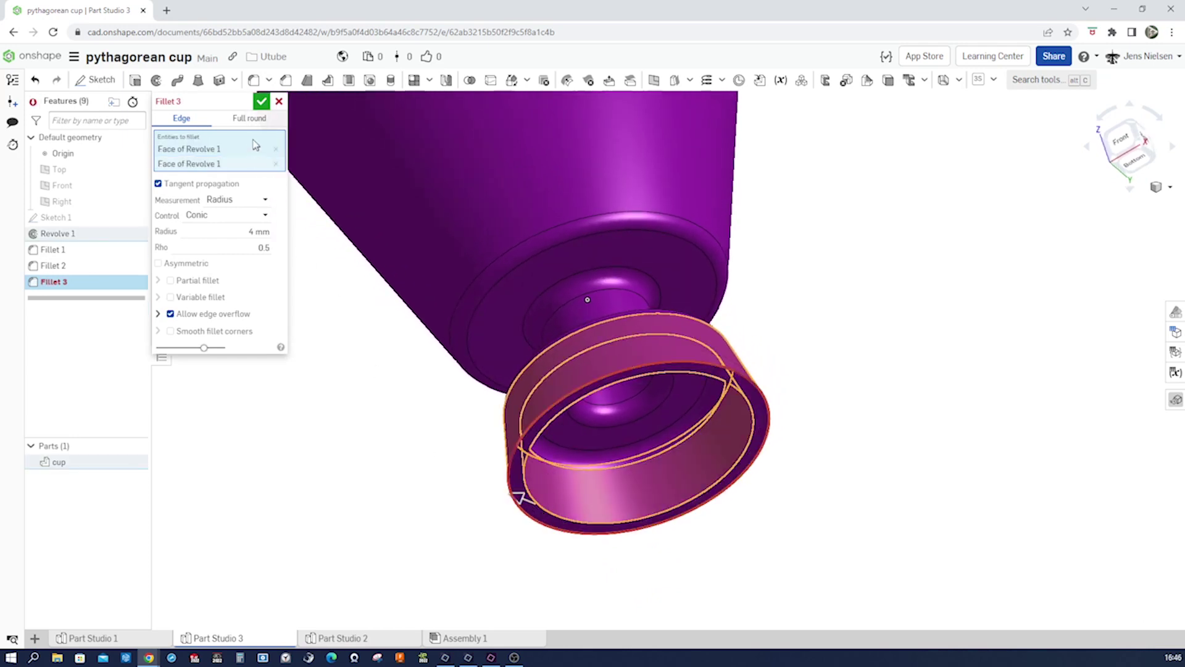
click(250, 119)
click(517, 420)
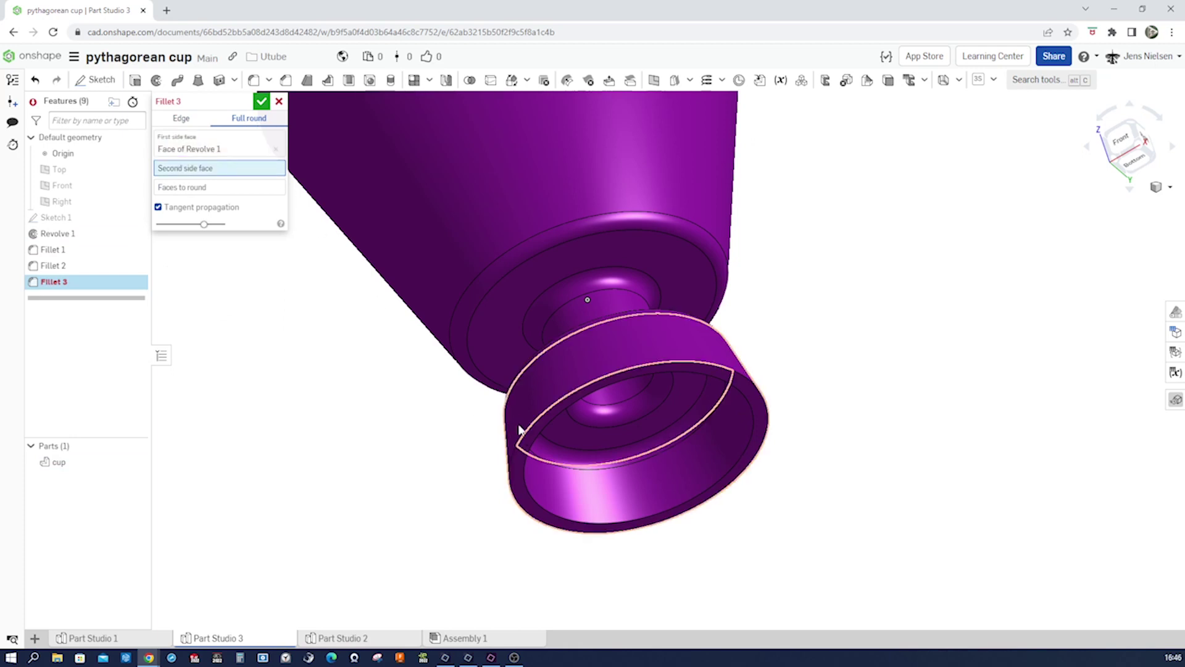
click(555, 491)
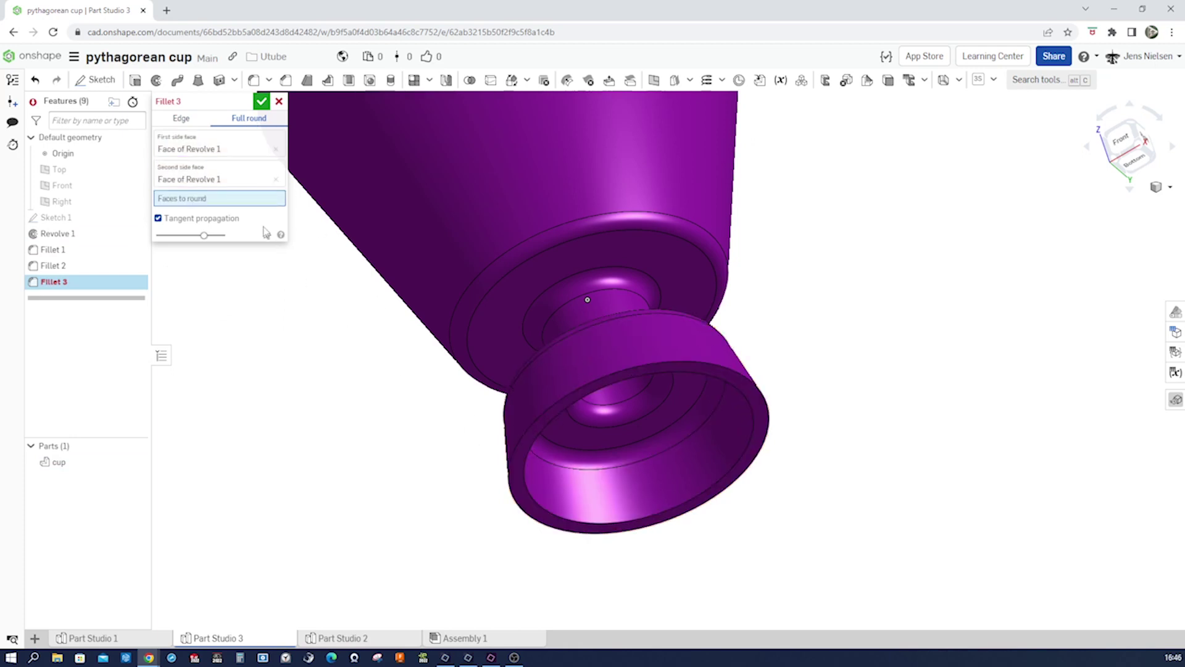
click(525, 505)
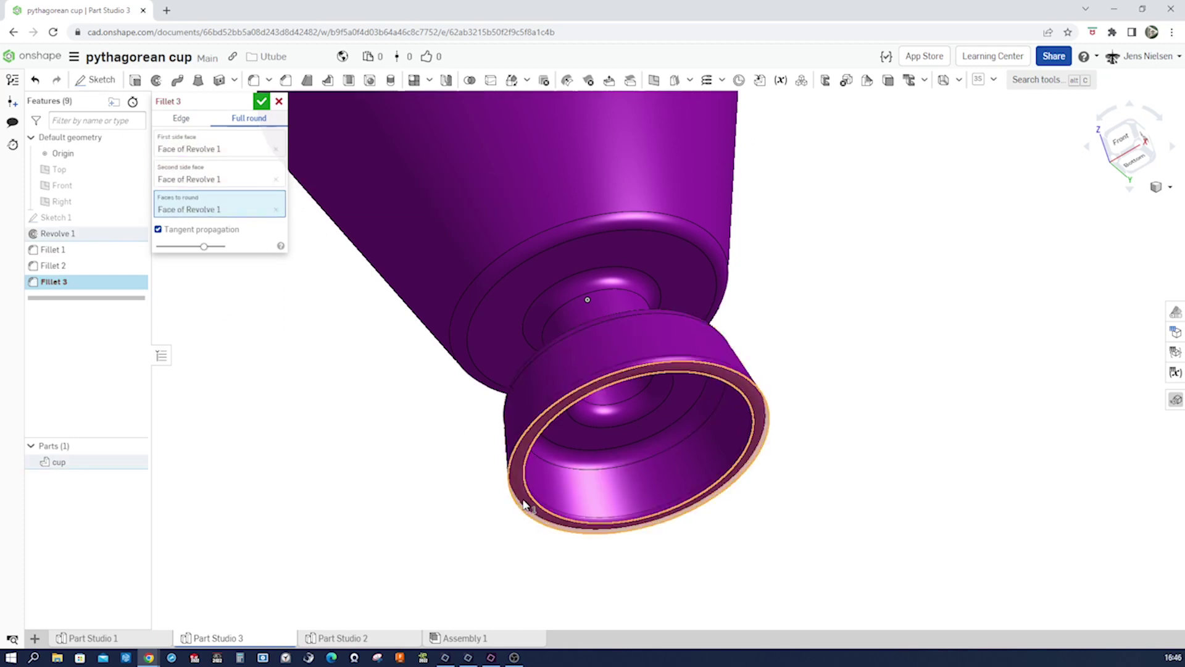
click(261, 102)
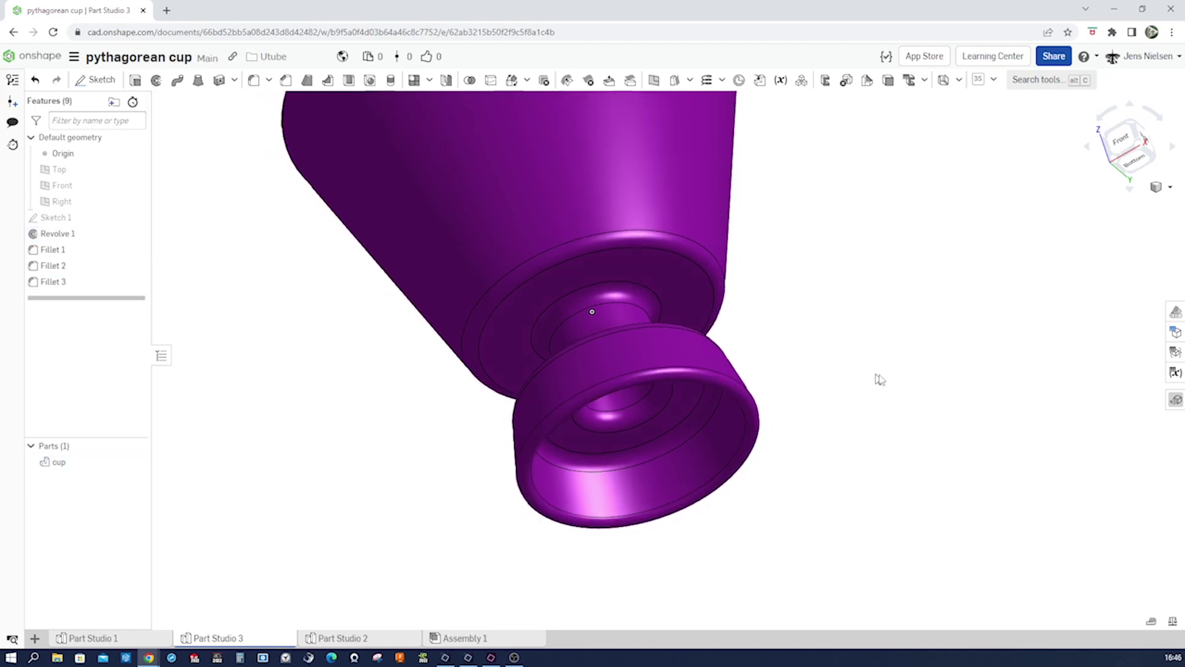
Examine the filleted cup from above and below, including the rim, inner column, stem and hollow foot
key(shift+7)
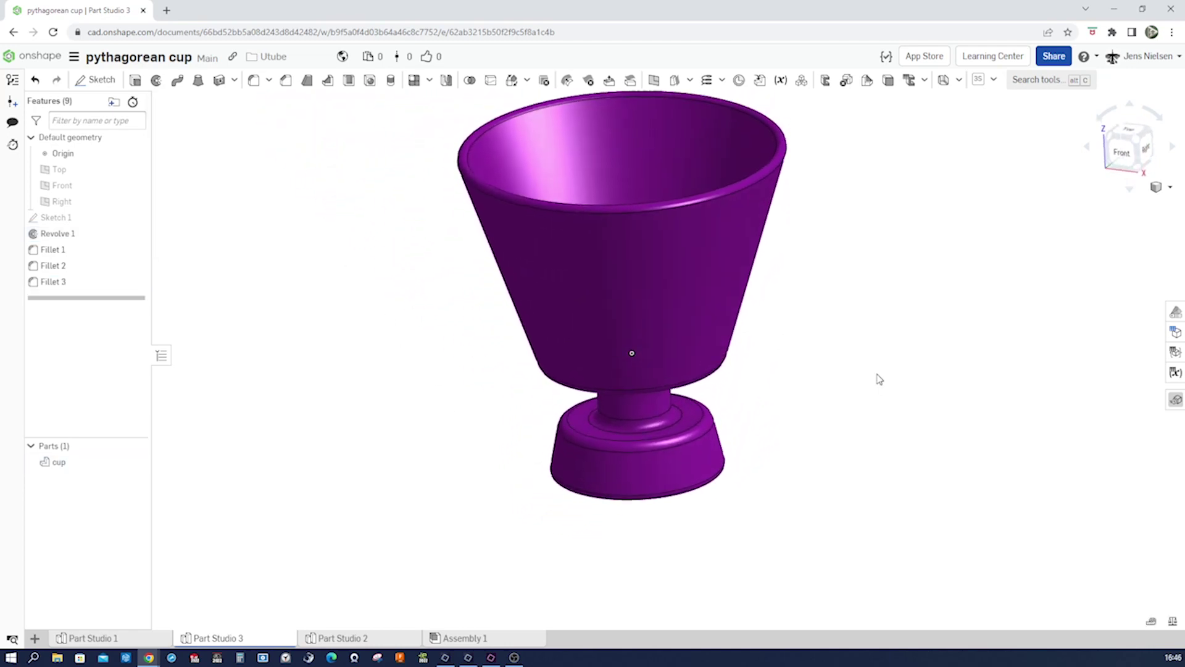
key(f)
key(Up)
key(Up)
key(Up)
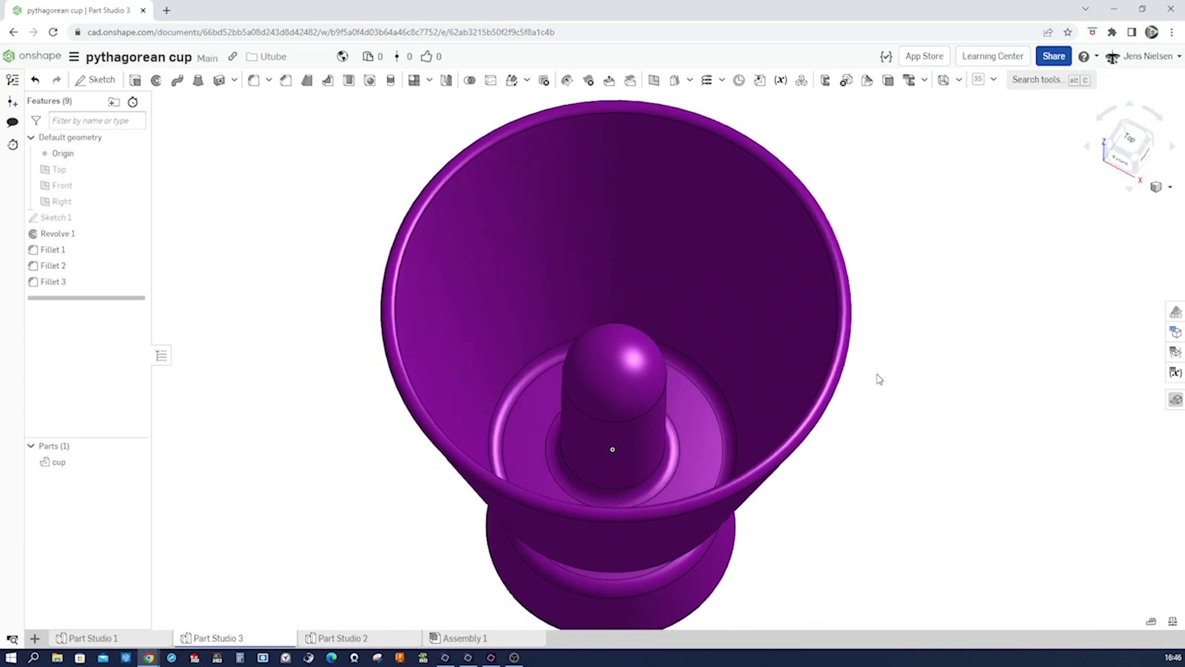
key(Down)
key(Down)
key(Down)
key(Down)
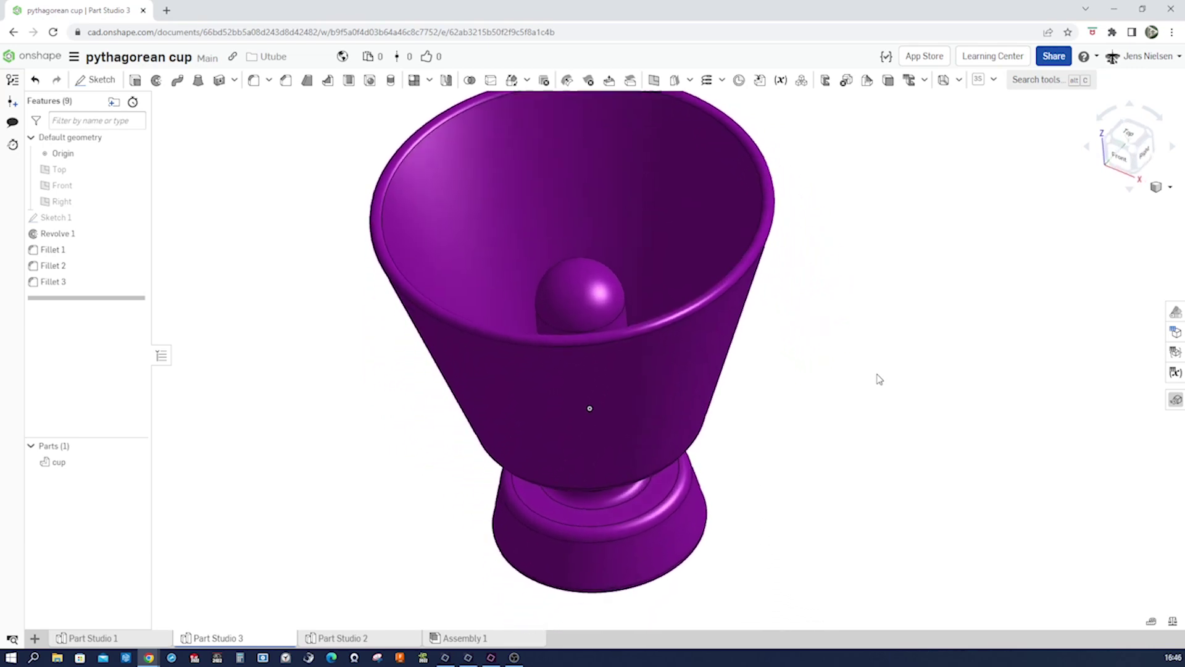
key(Down)
key(Down)
key(Down)
key(Down)
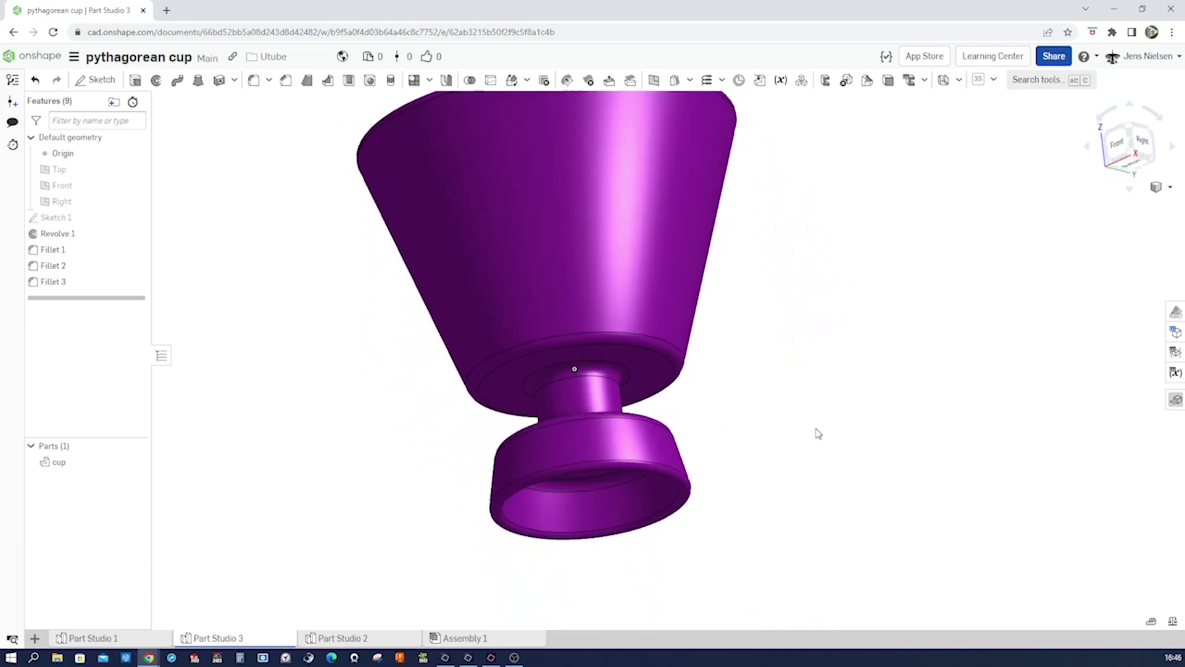
right_drag(797, 430, 548, 369)
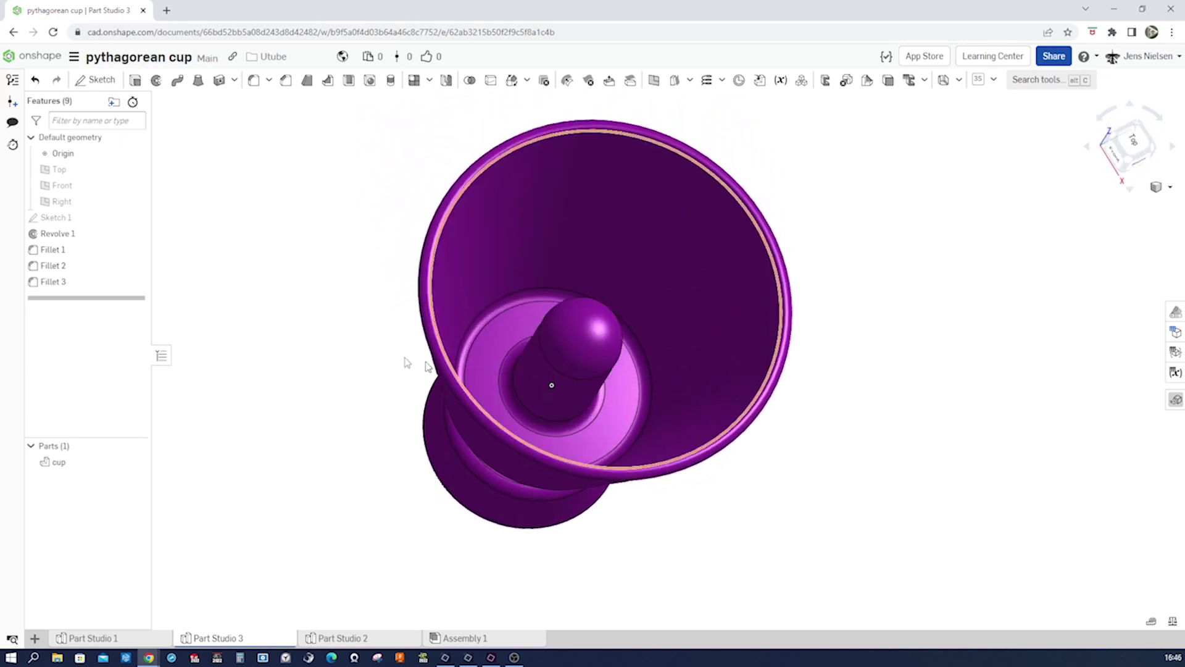
Show Sketch 1 and hide the cup part to expose the siphon path
click(136, 218)
key(shift+7)
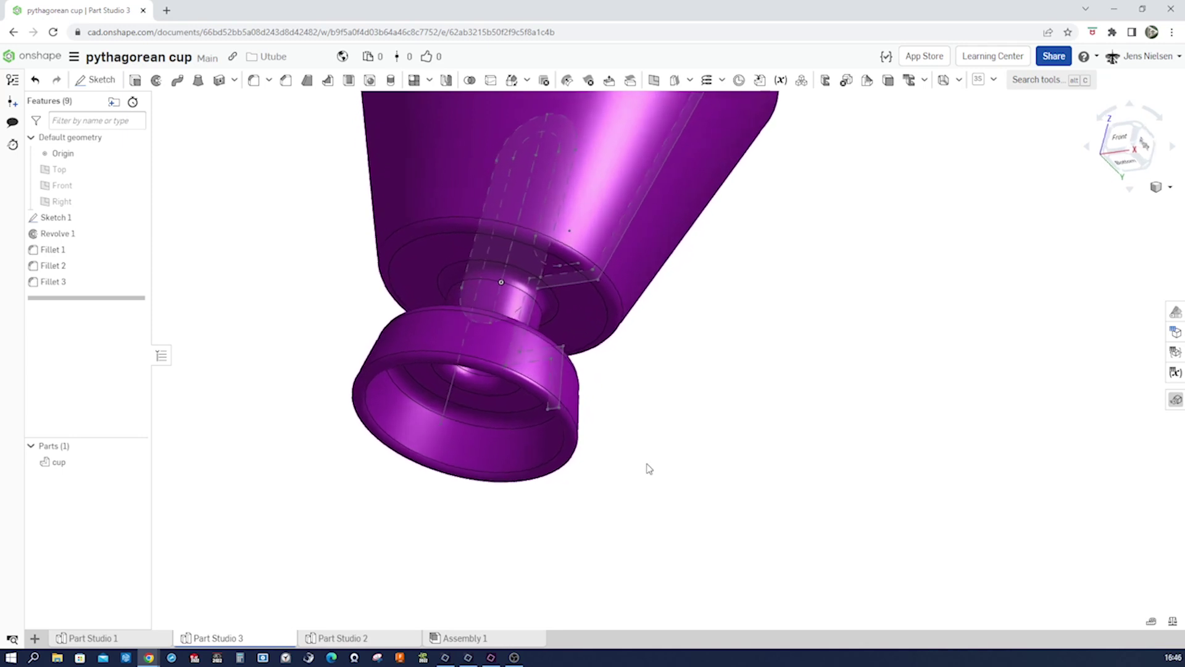
click(135, 462)
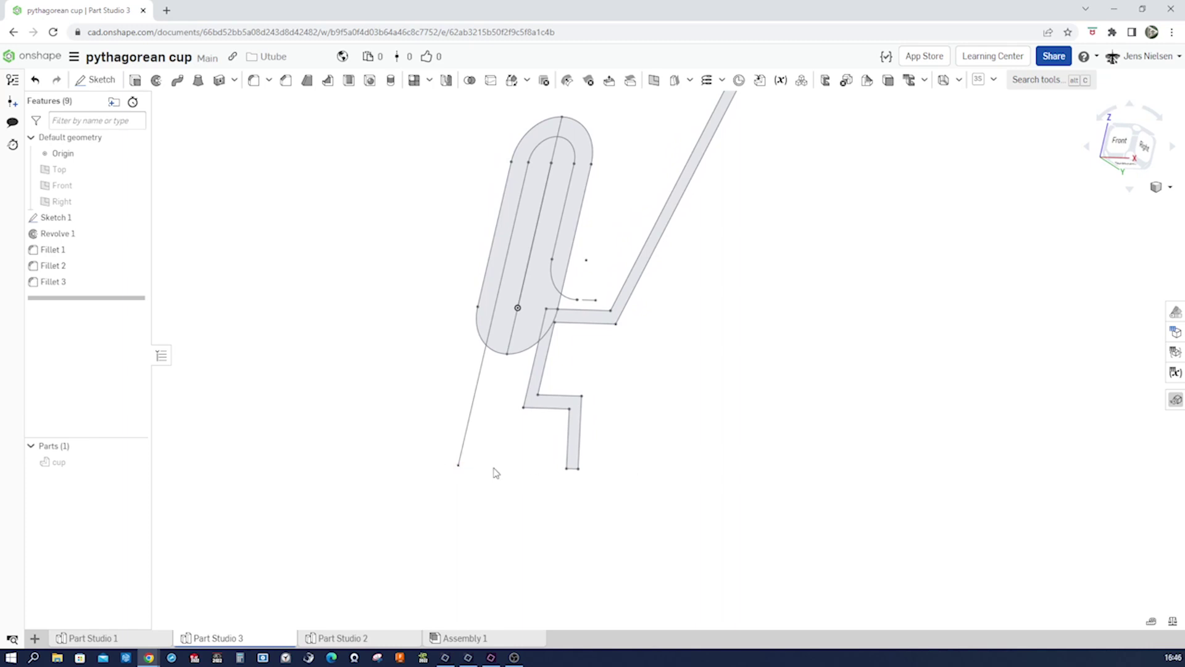
Create a Curve point plane at the lower endpoint of the siphon path's long straight line
key(s)
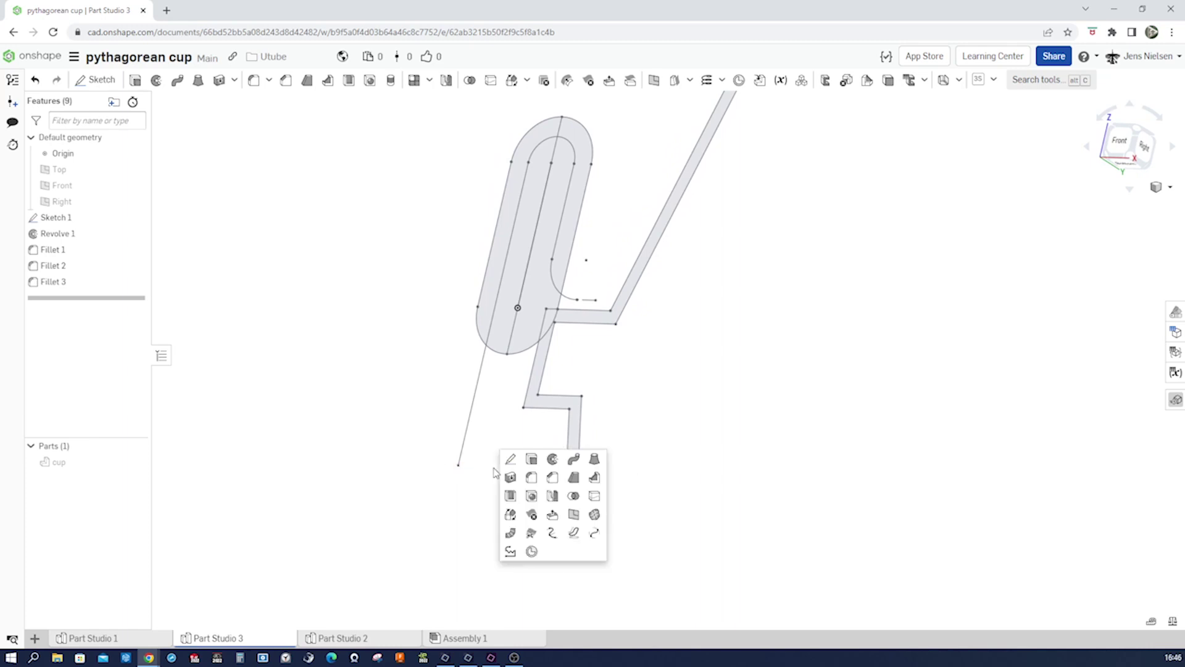
click(571, 518)
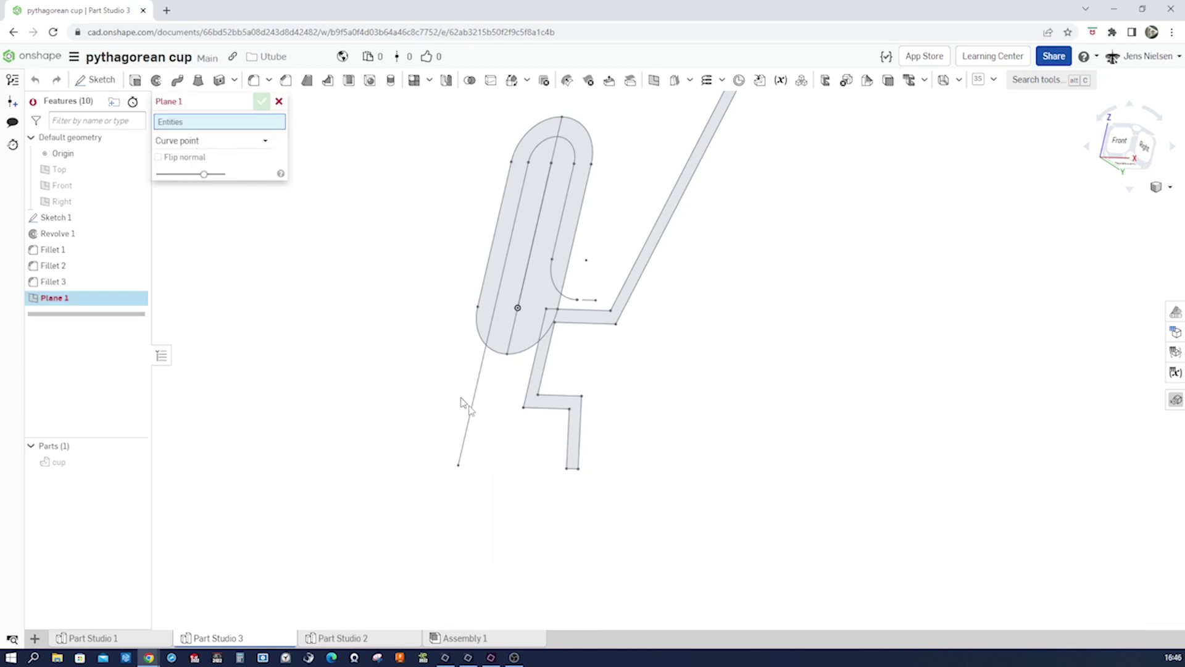
click(467, 444)
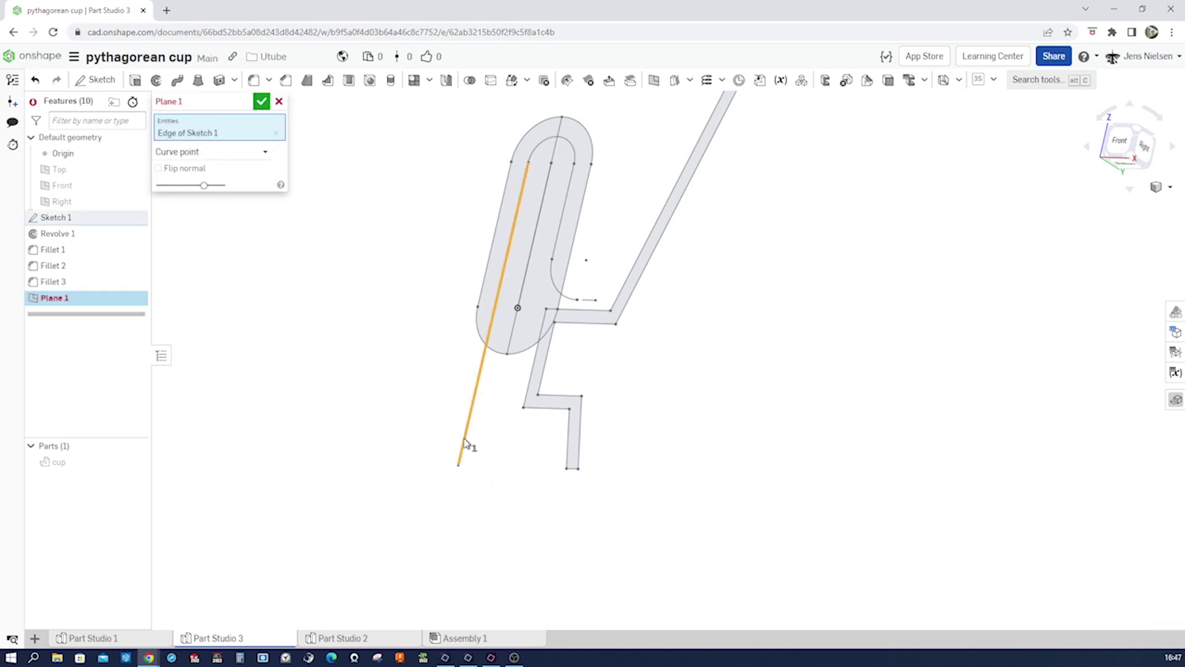
click(458, 465)
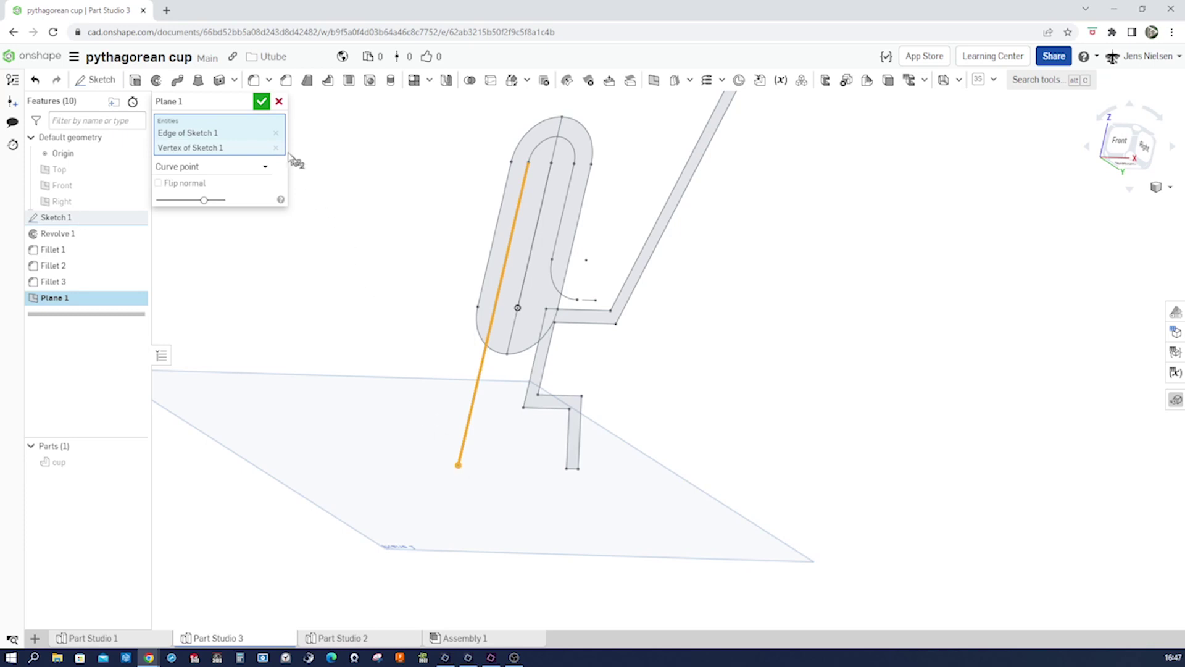
click(262, 102)
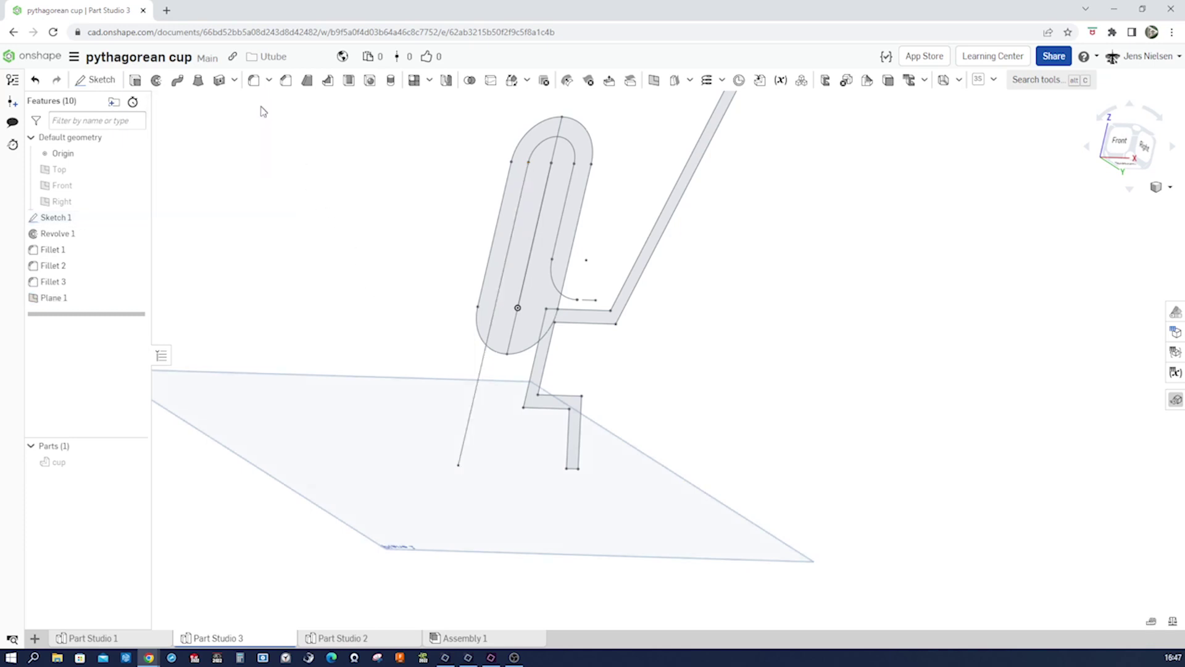
Start a sketch on Plane 1 and draw a circle centred on the siphon line's lower endpoint
key(s)
click(322, 274)
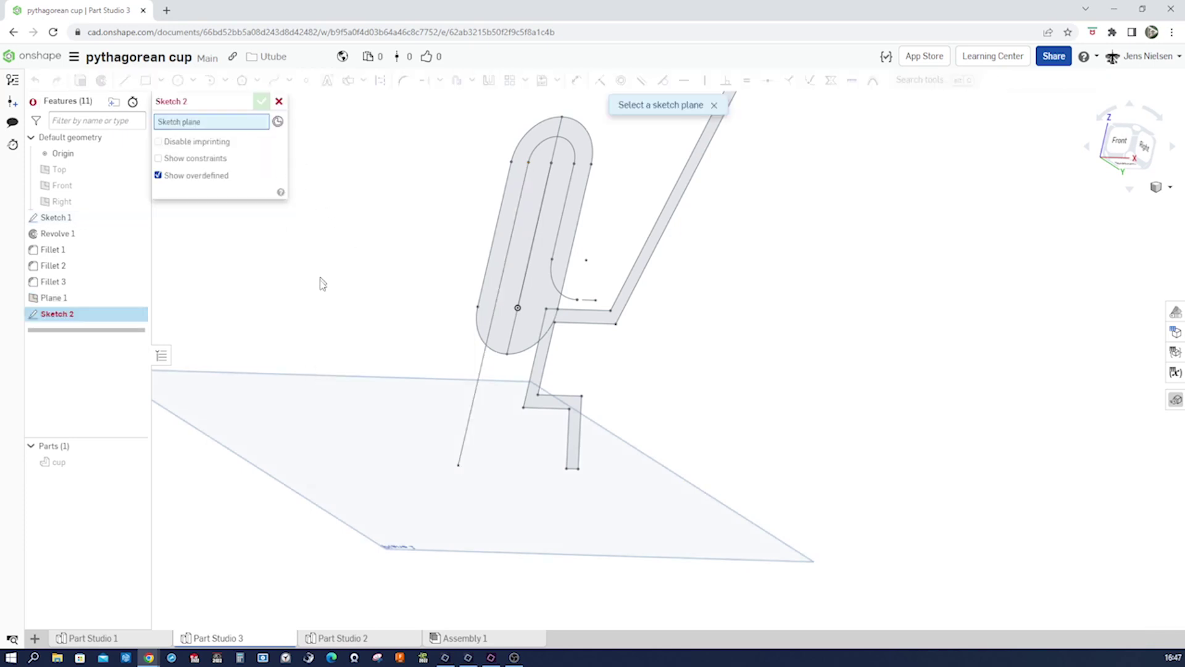
click(351, 417)
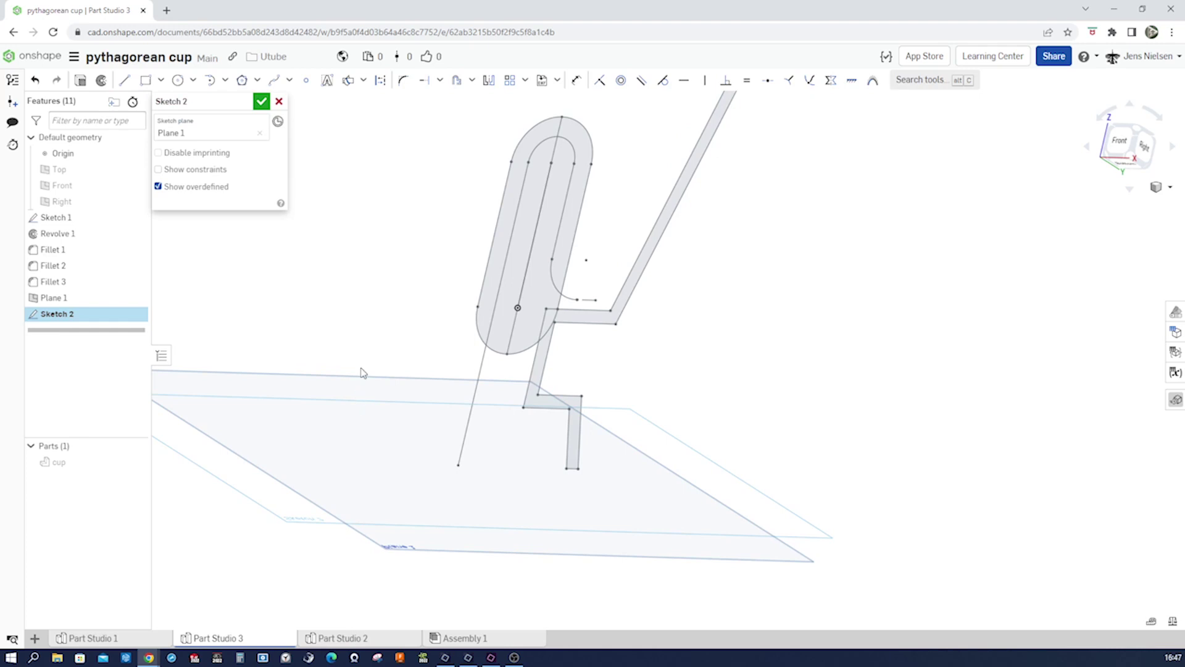
key(s)
click(398, 379)
click(458, 464)
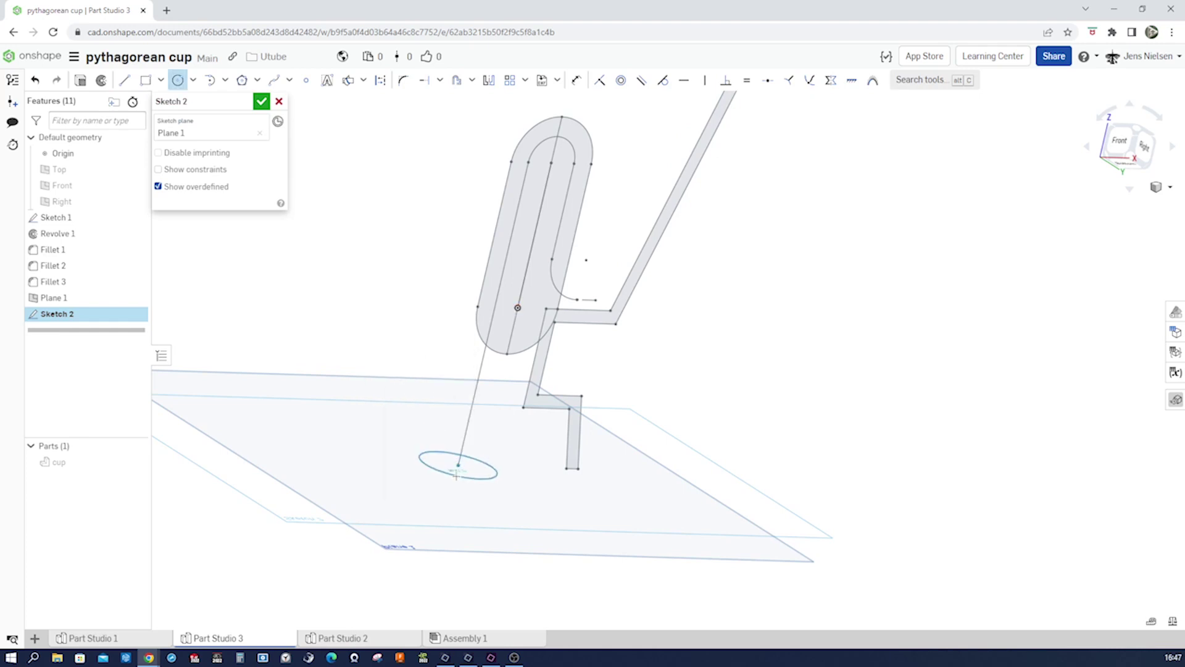
click(456, 476)
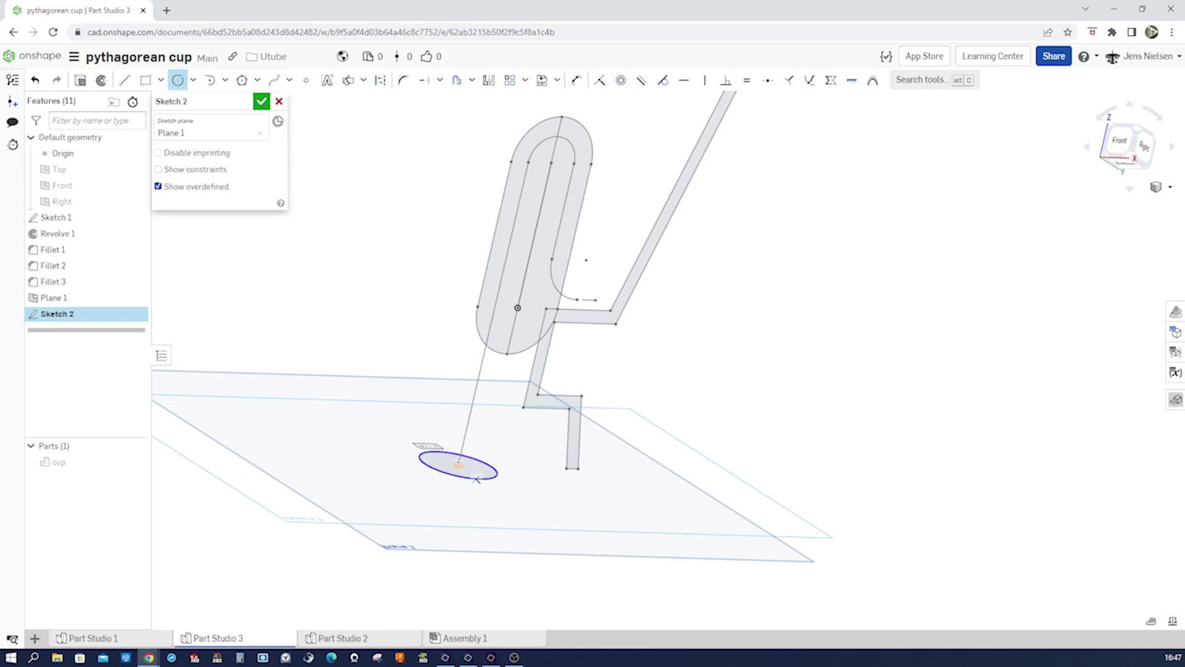
Dimension the circle at the siphon path's lower end to a 6 mm diameter and finish the sketch
key(u)
click(457, 477)
click(450, 487)
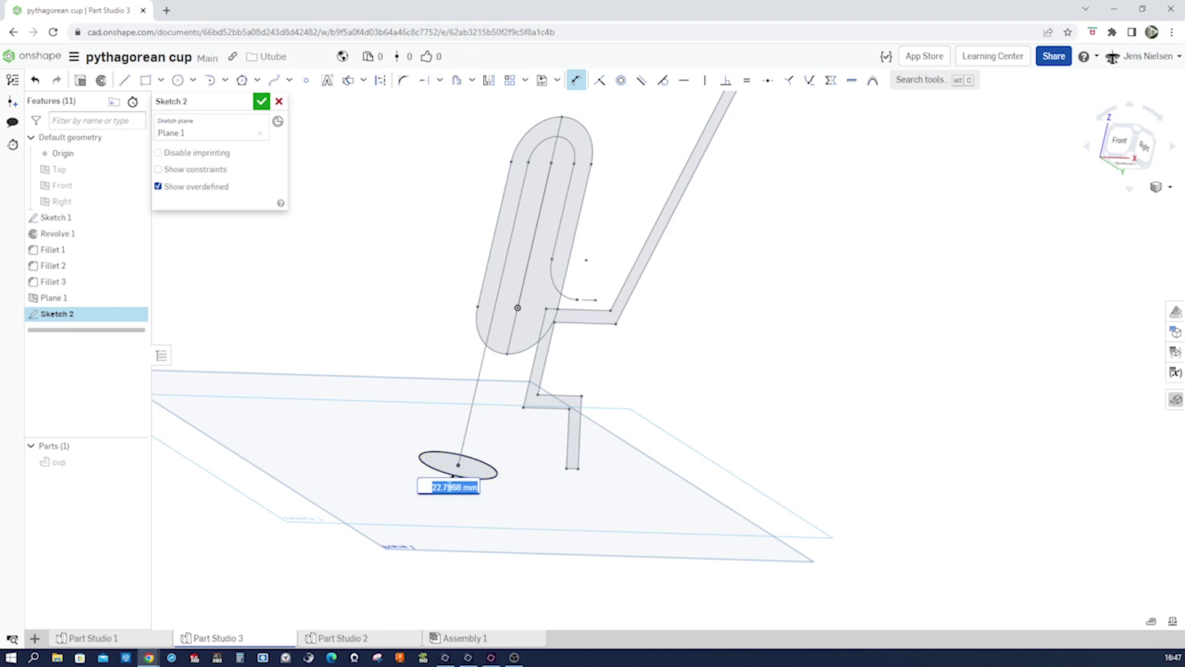
text(6)
key(Return)
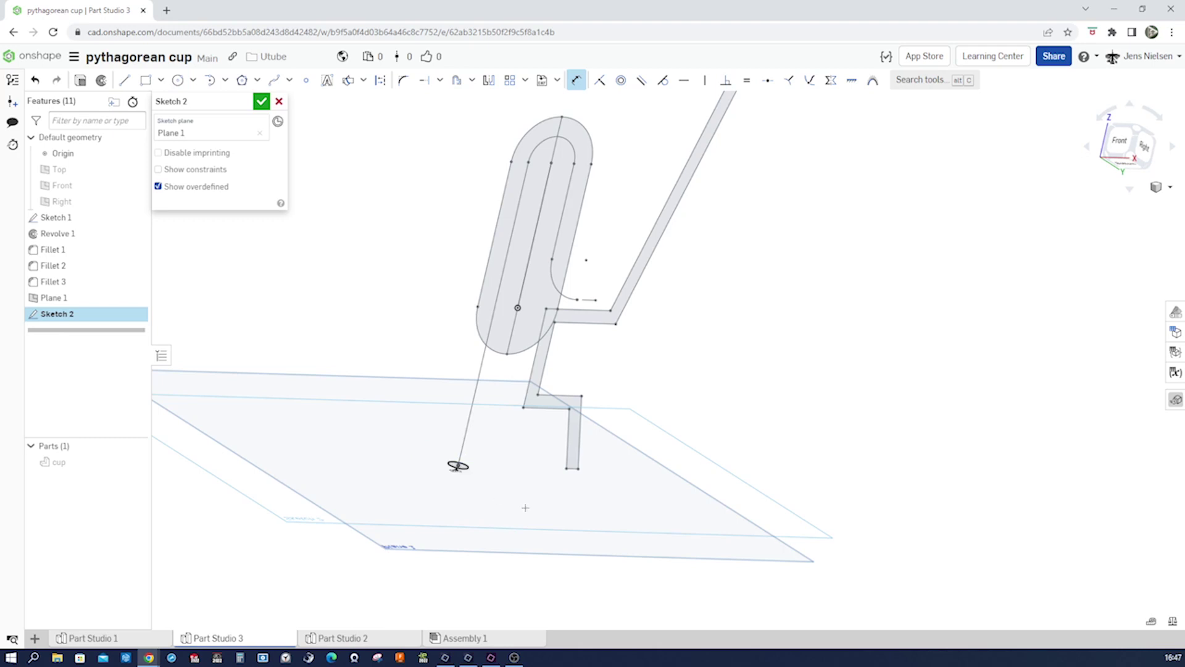
click(261, 102)
Hide Plane 1 and set up a solid Remove sweep with the Sketch 2 circle as its profile
right_drag(434, 298, 294, 317)
scroll(434, 299, down, 3)
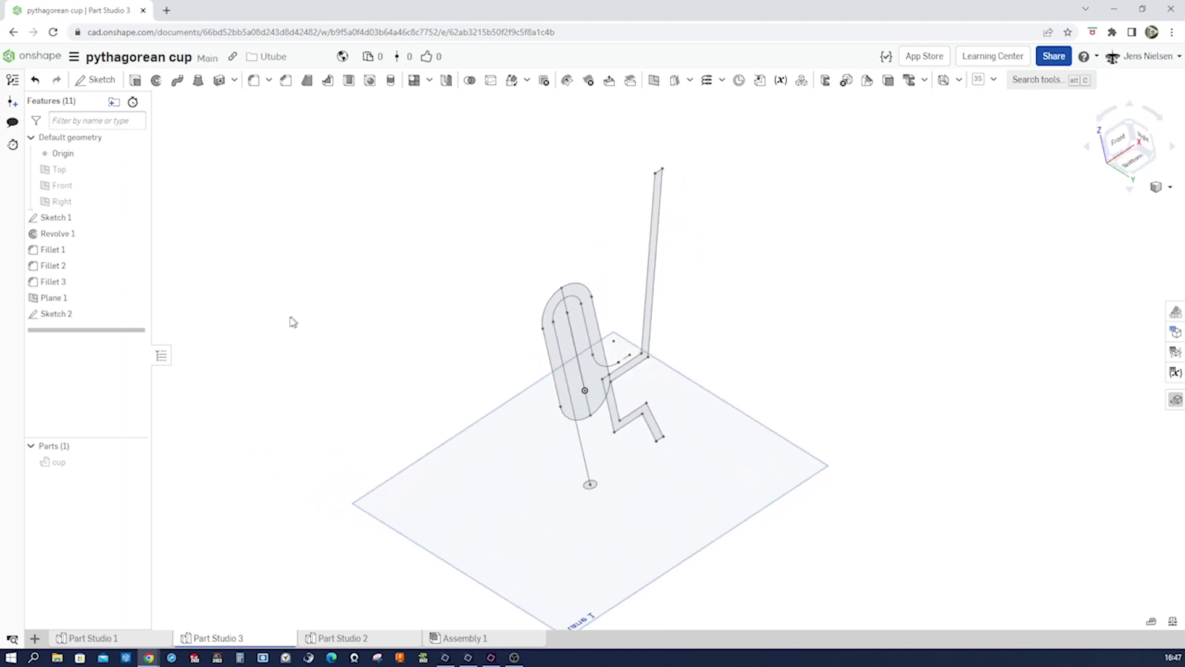
click(141, 297)
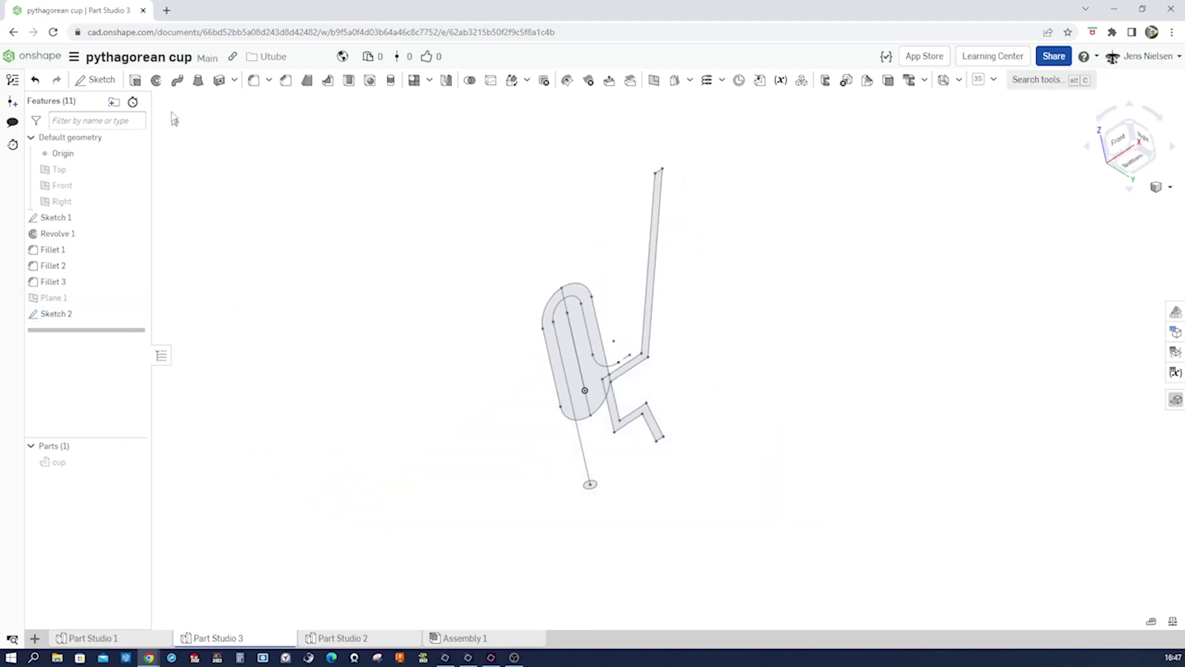
click(177, 81)
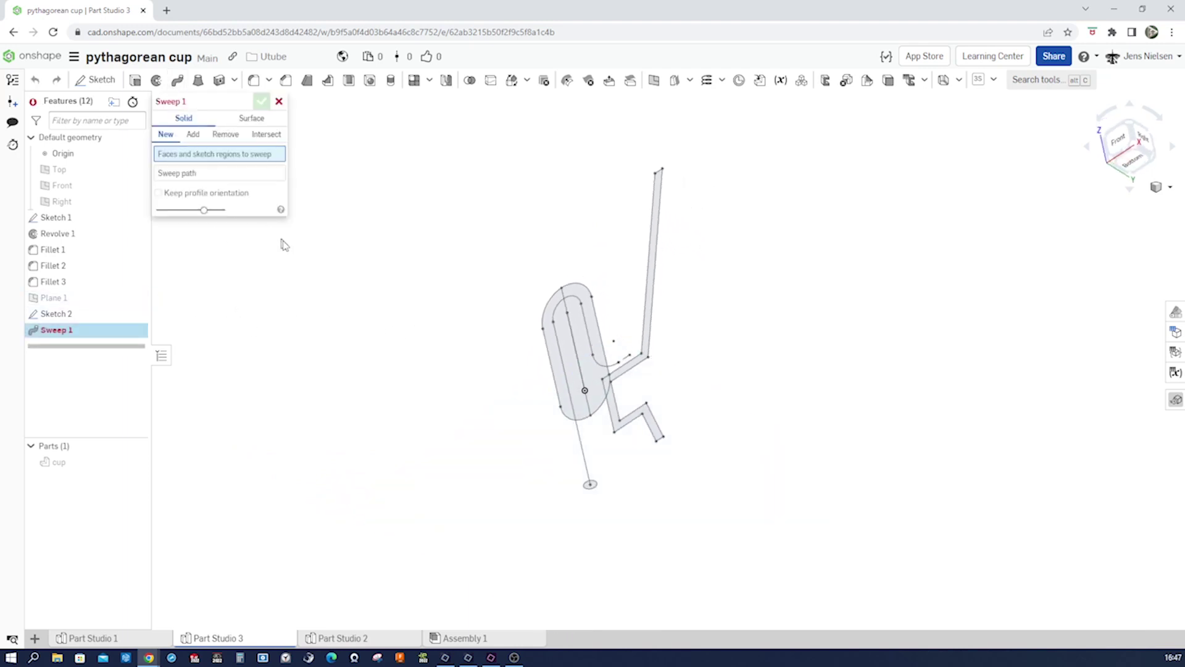
scroll(290, 253, up, 4)
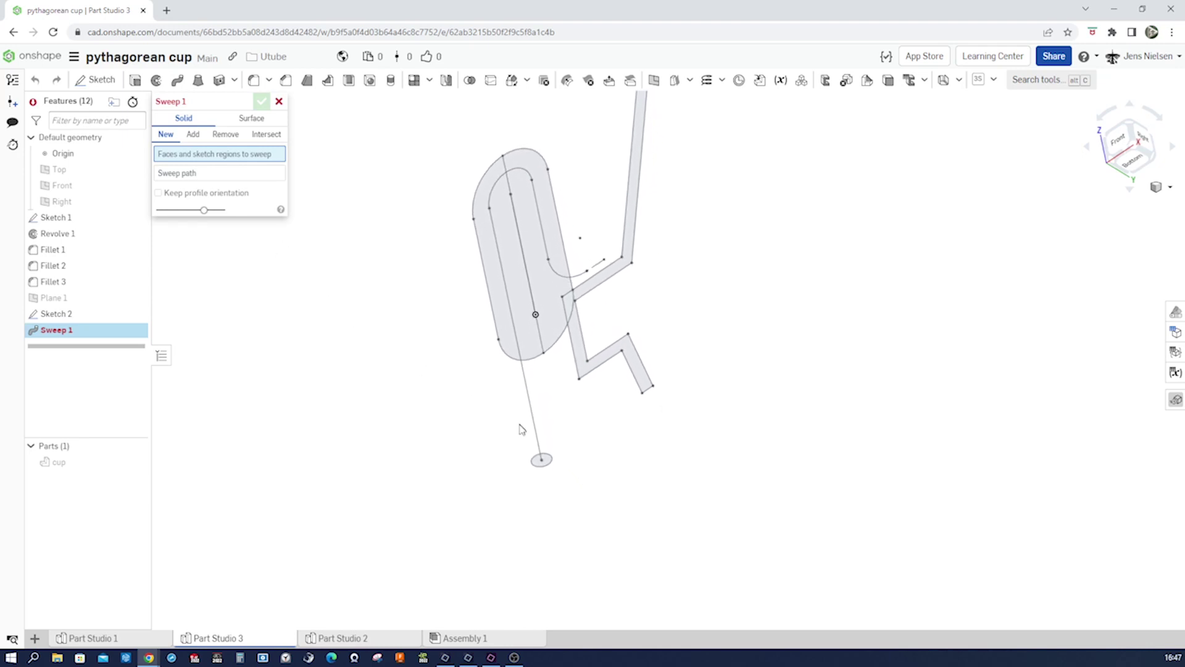
scroll(504, 448, up, 3)
mouse_move(535, 455)
right_down()
mouse_move(536, 471)
mouse_move(499, 448)
mouse_move(432, 471)
right_up()
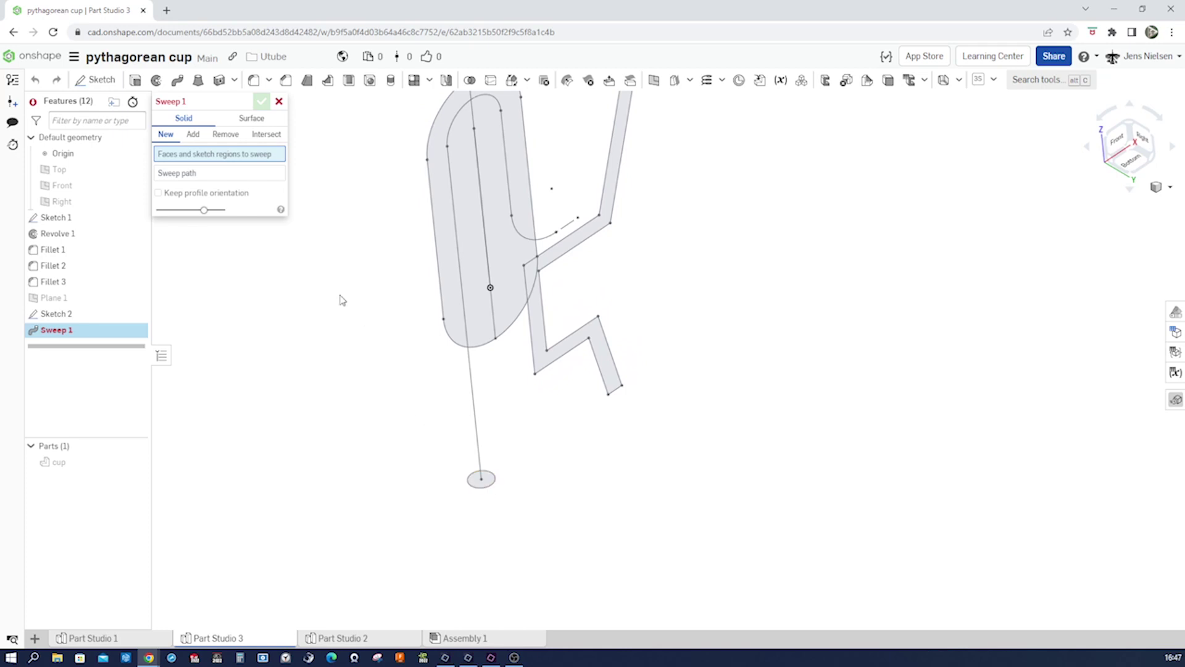
click(223, 137)
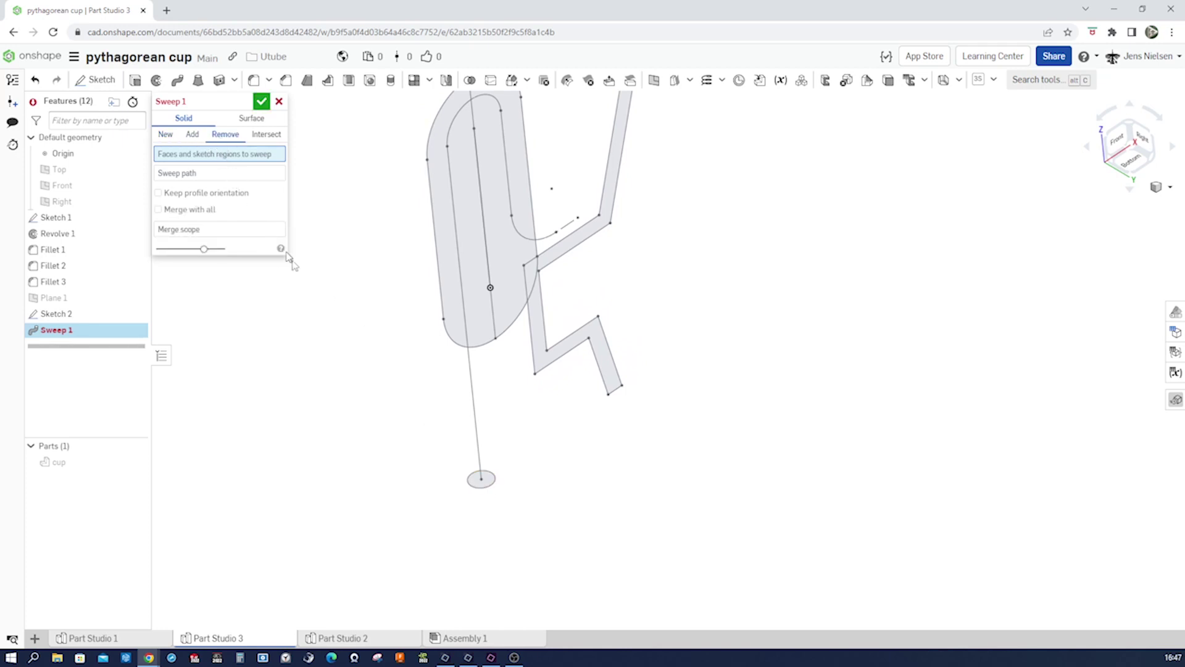
click(478, 488)
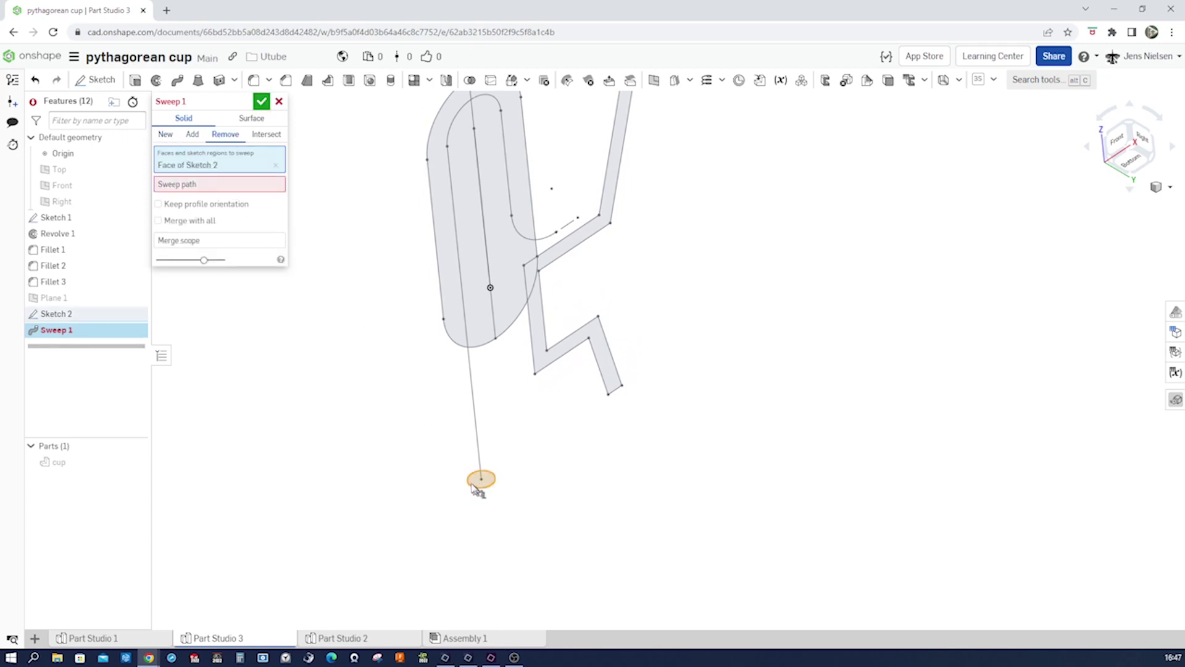
Cut the sweep along the siphon's long line, upper arc, short line and lower arc, with the cup as merge scope
click(465, 302)
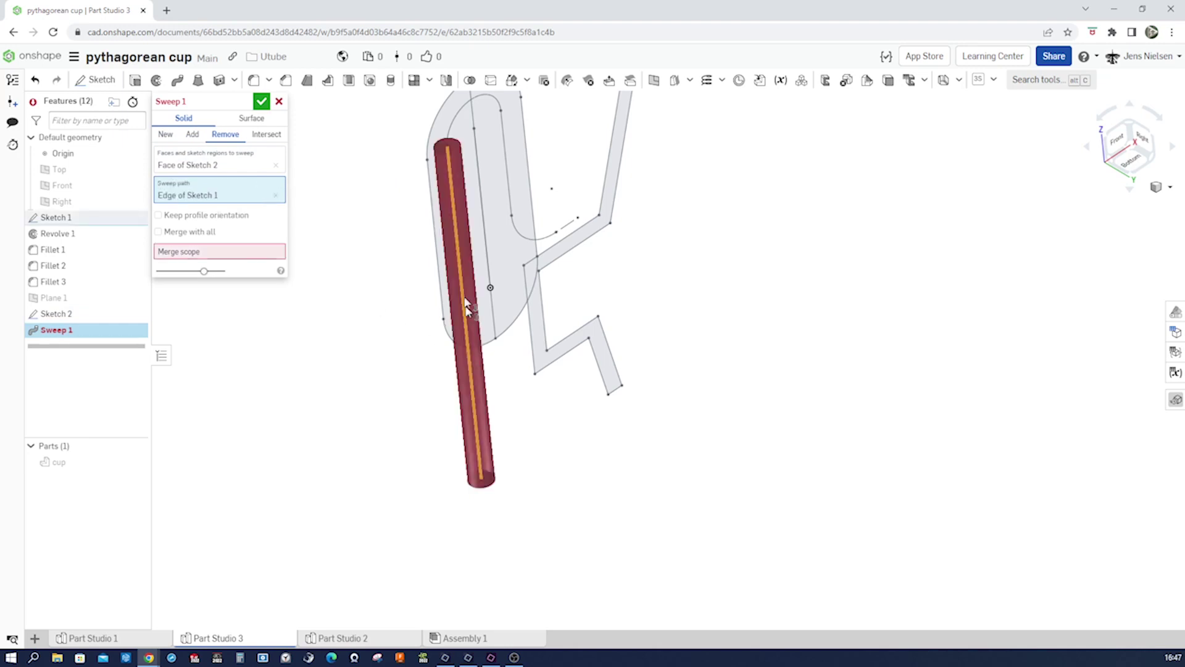
click(453, 134)
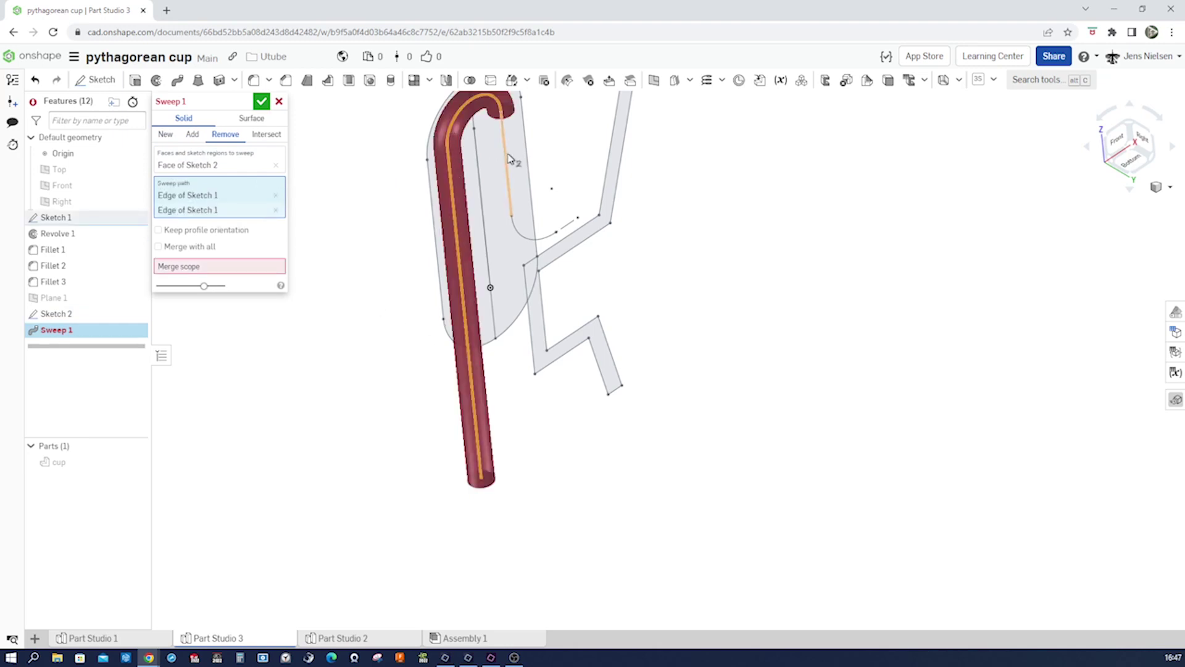
click(510, 158)
click(529, 238)
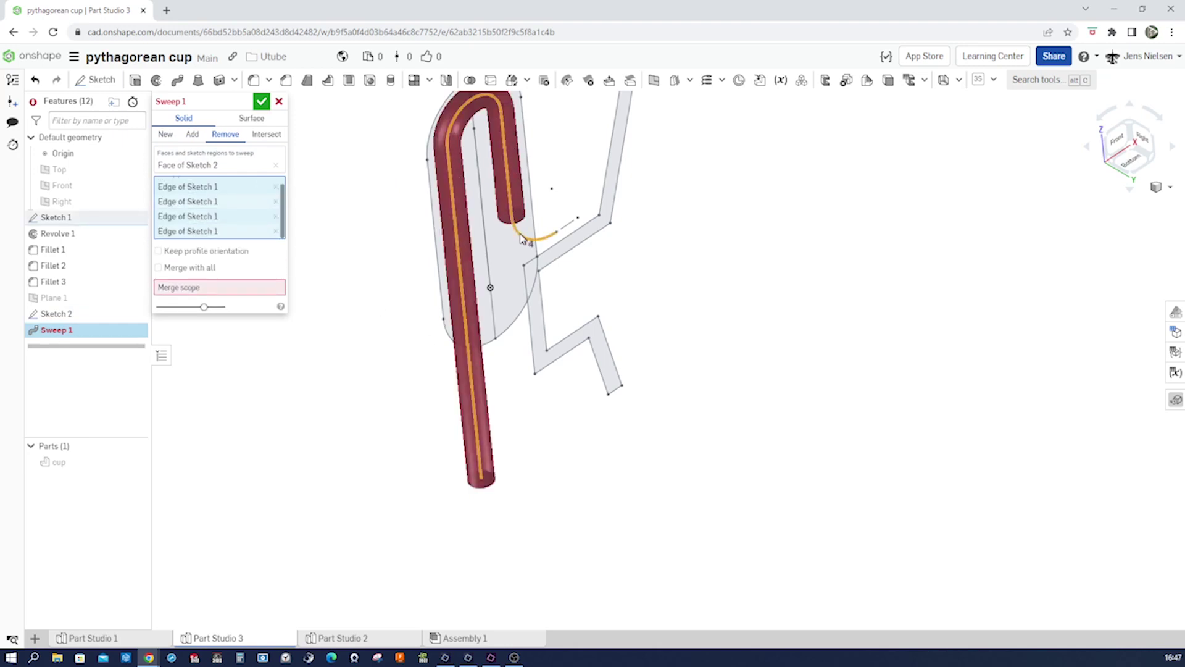
click(270, 290)
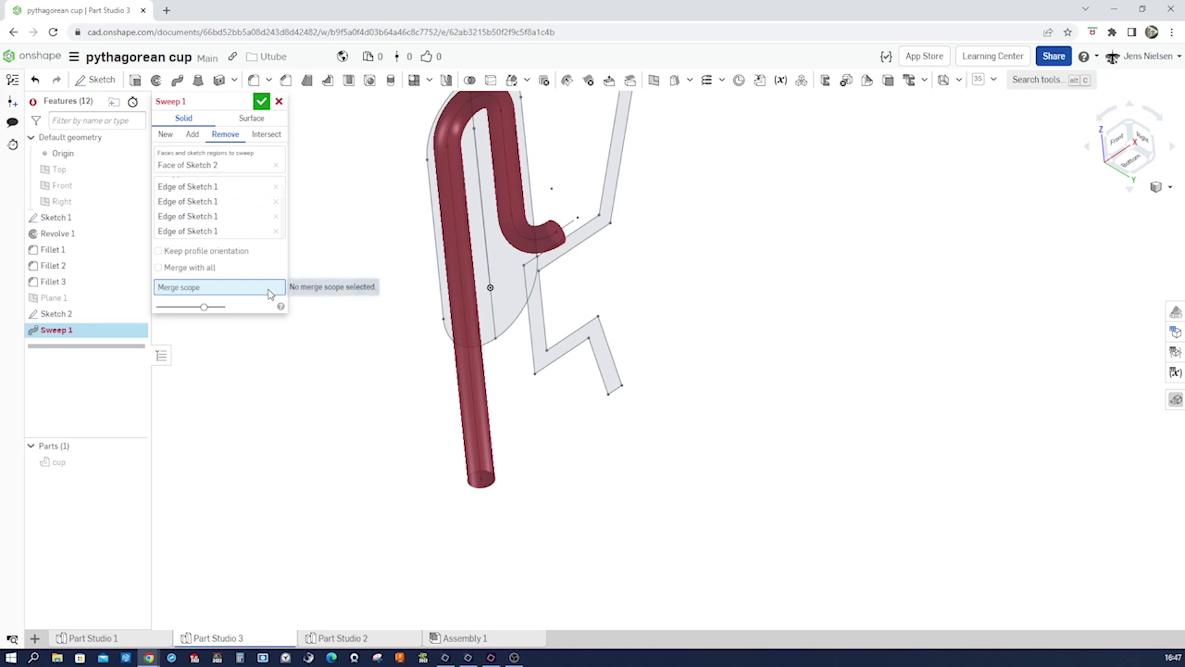
click(79, 466)
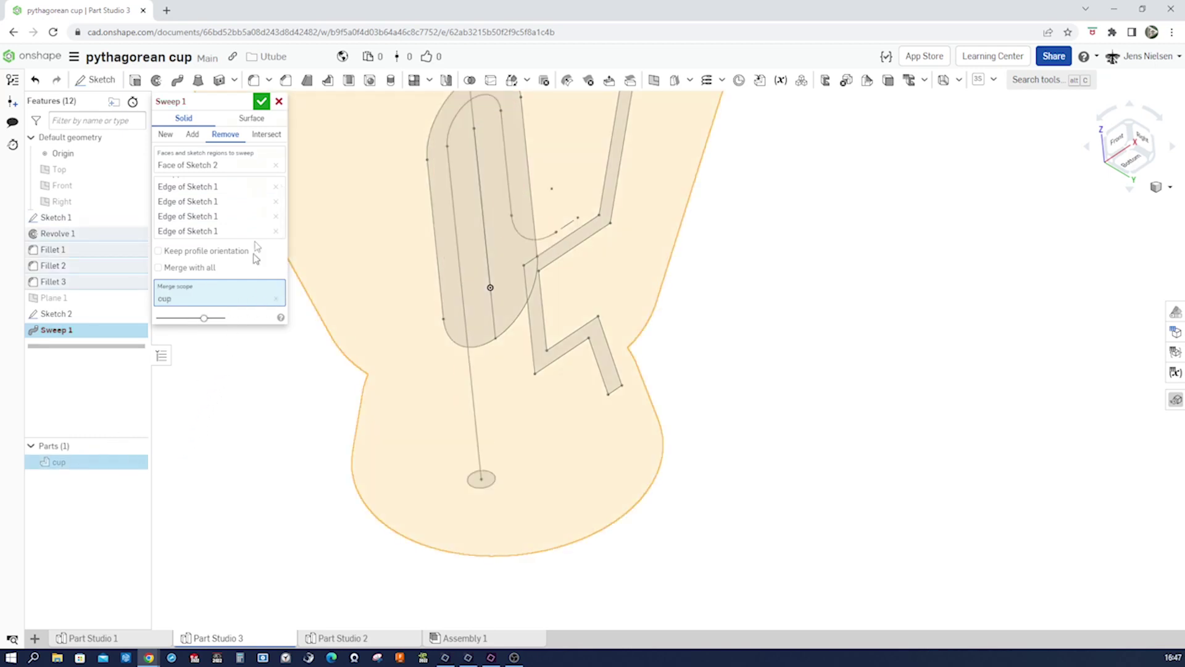
click(264, 104)
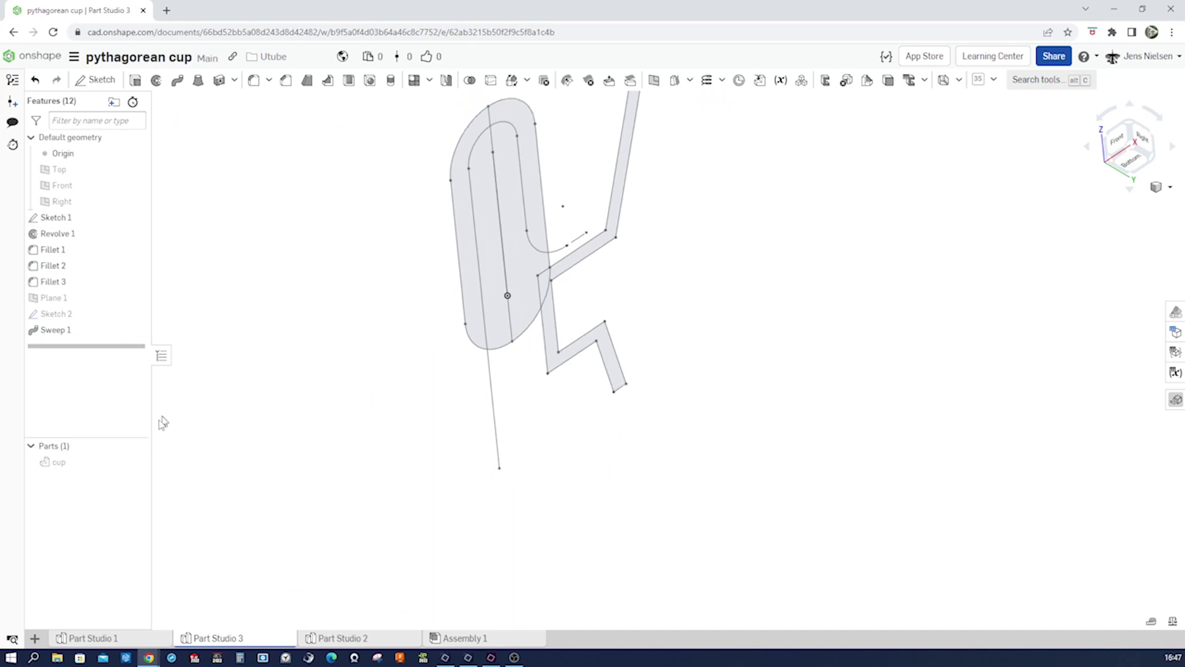
Show the cup part again and hide Sketch 1, viewing the cup from above
click(138, 463)
key(Up)
key(Up)
key(Up)
key(Up)
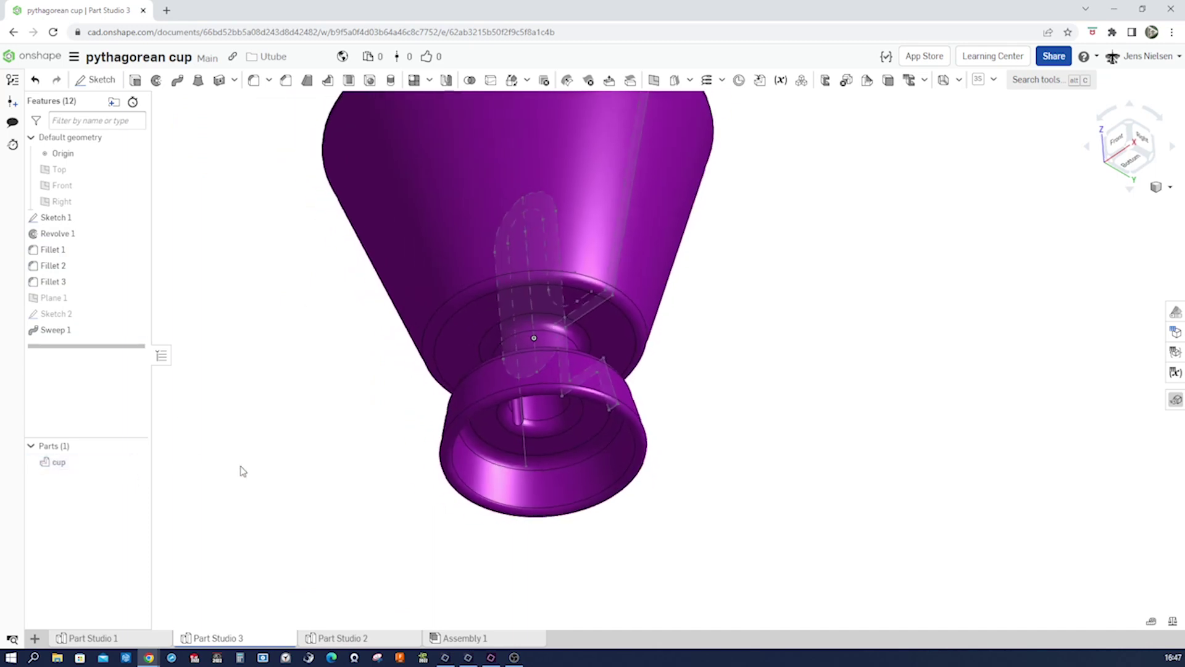
click(135, 217)
key(Up)
key(Left)
key(Left)
key(Left)
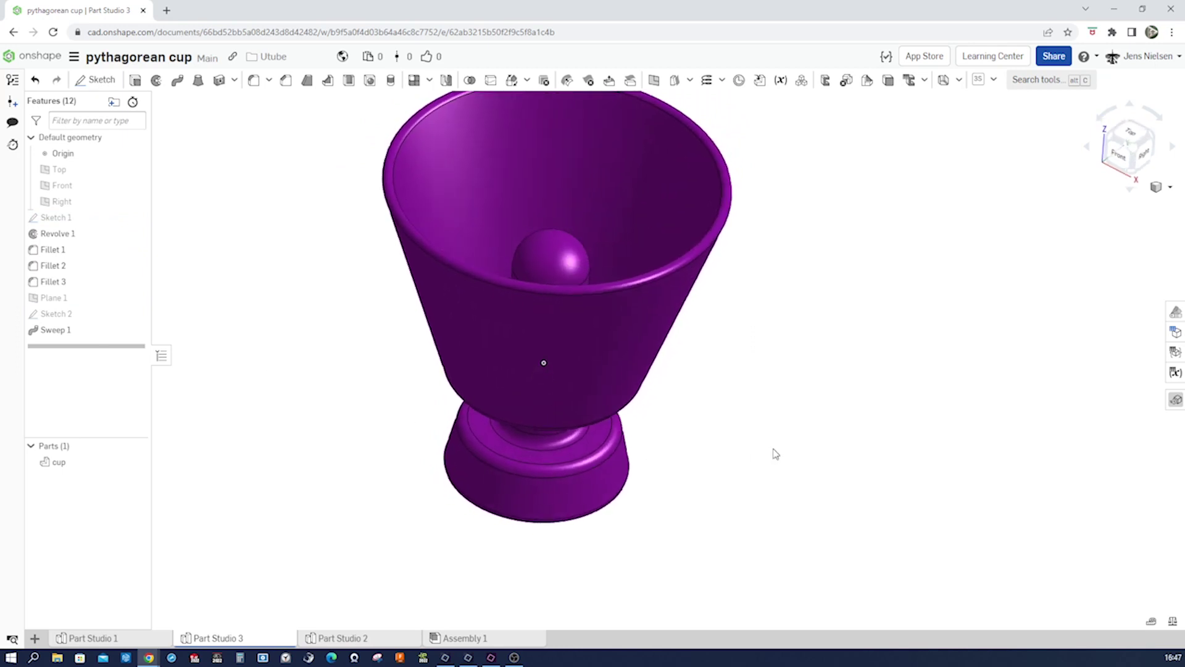
Create a section view of the cup through the Front plane to expose the siphon channel
click(1169, 187)
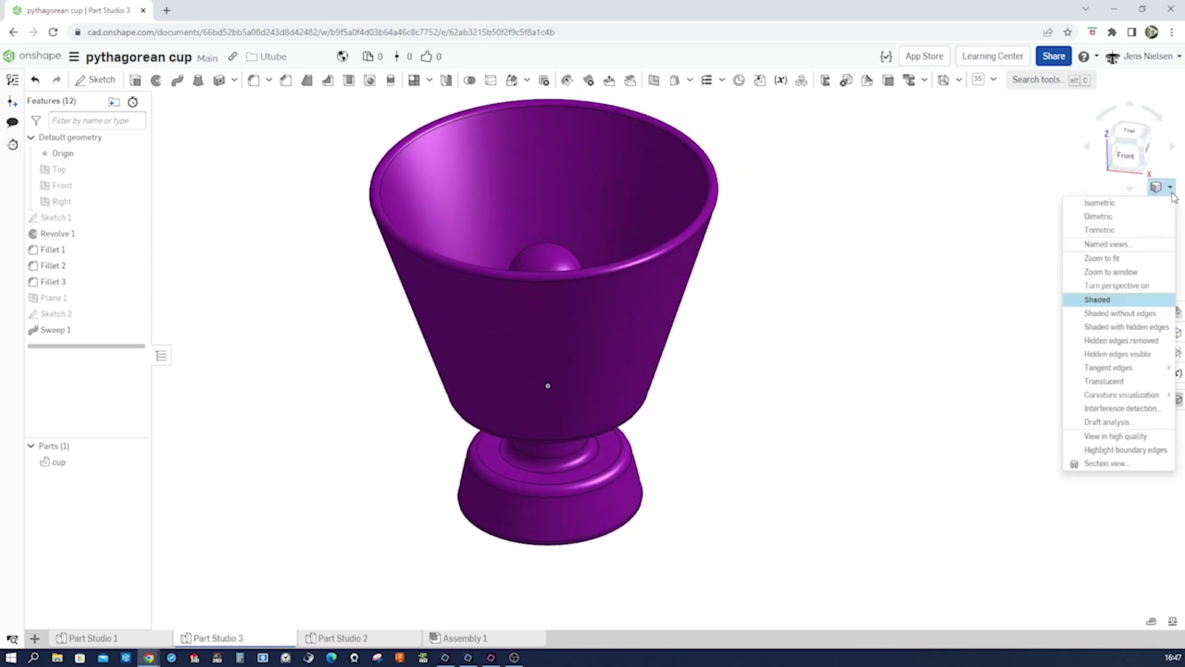
click(1118, 464)
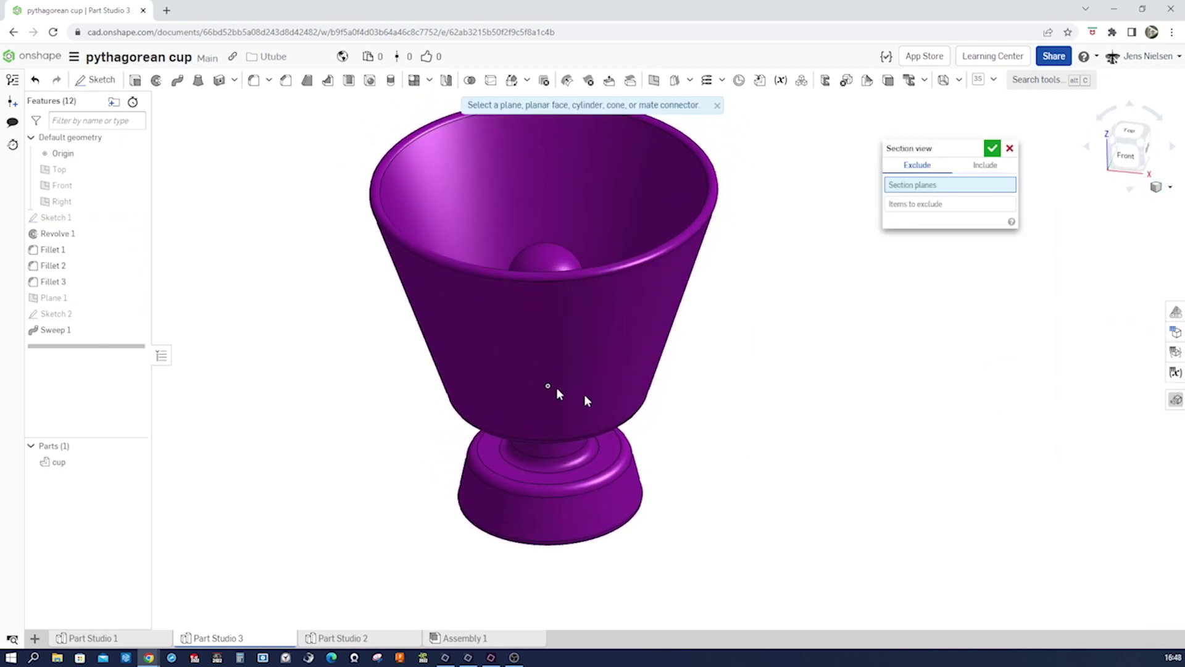
click(105, 186)
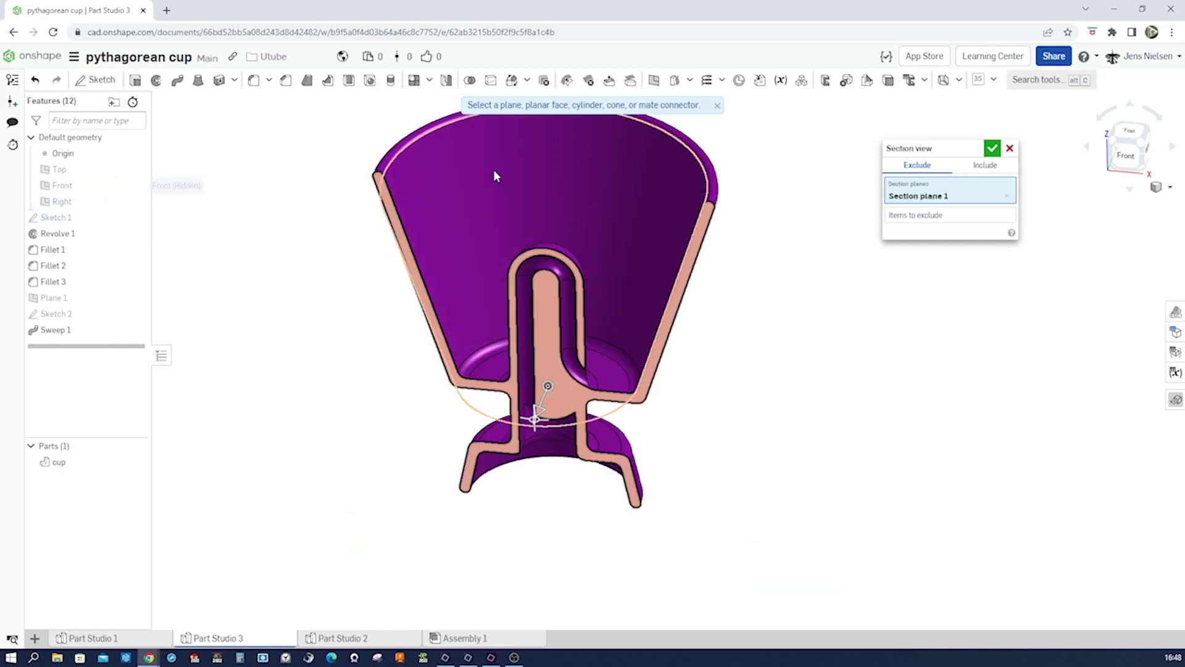
click(992, 149)
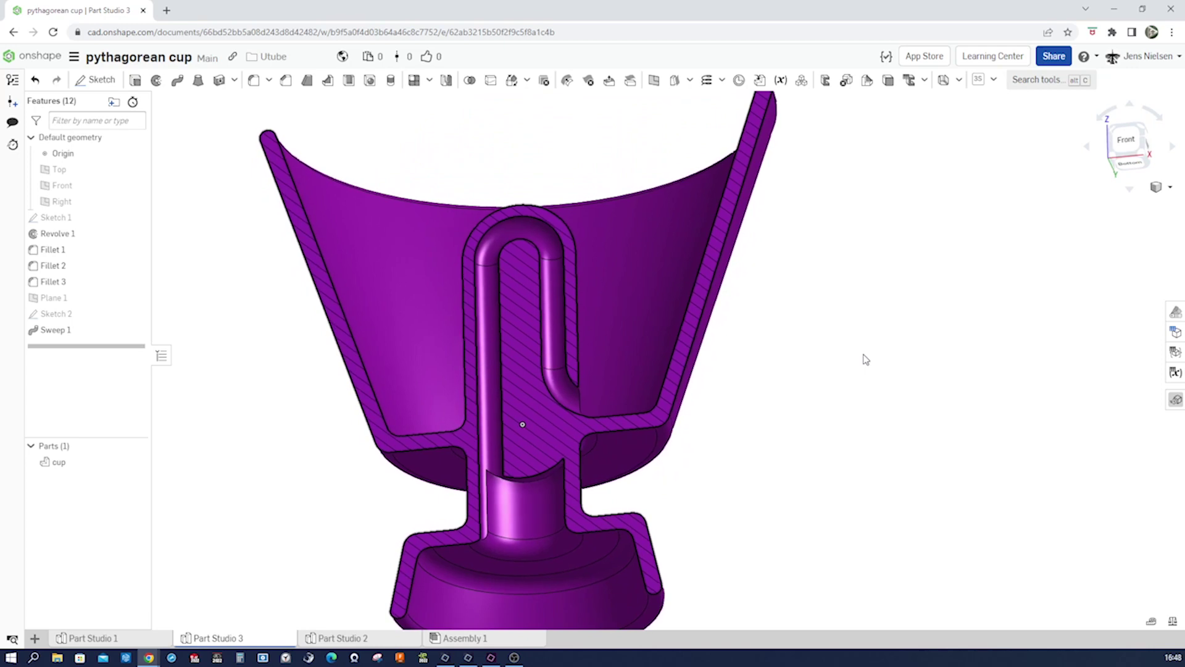
Apply the teal face appearance #24B1A6 to the four faces of the siphon channel
click(497, 458)
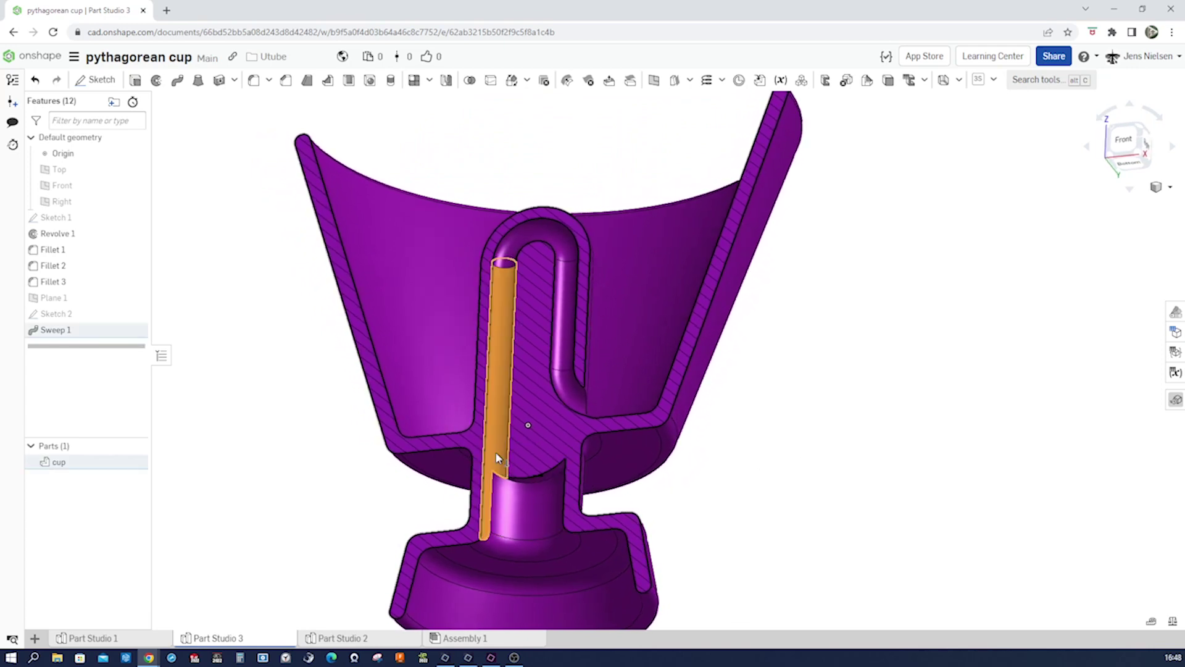
click(512, 239)
click(562, 290)
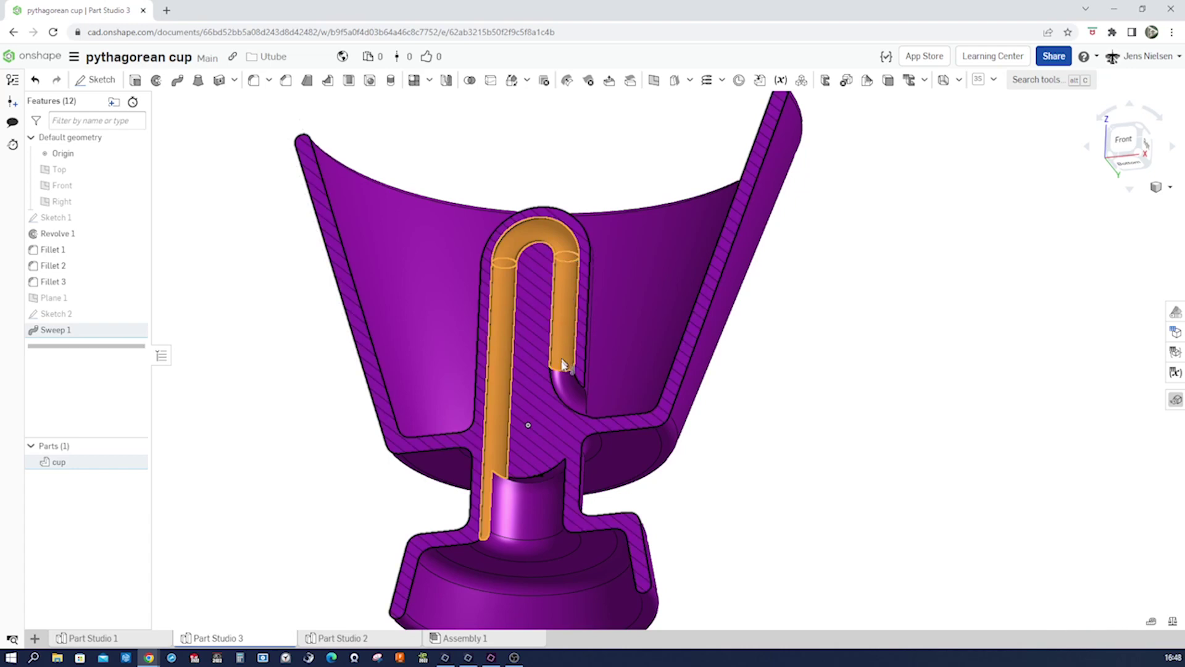
click(563, 387)
right_click(564, 387)
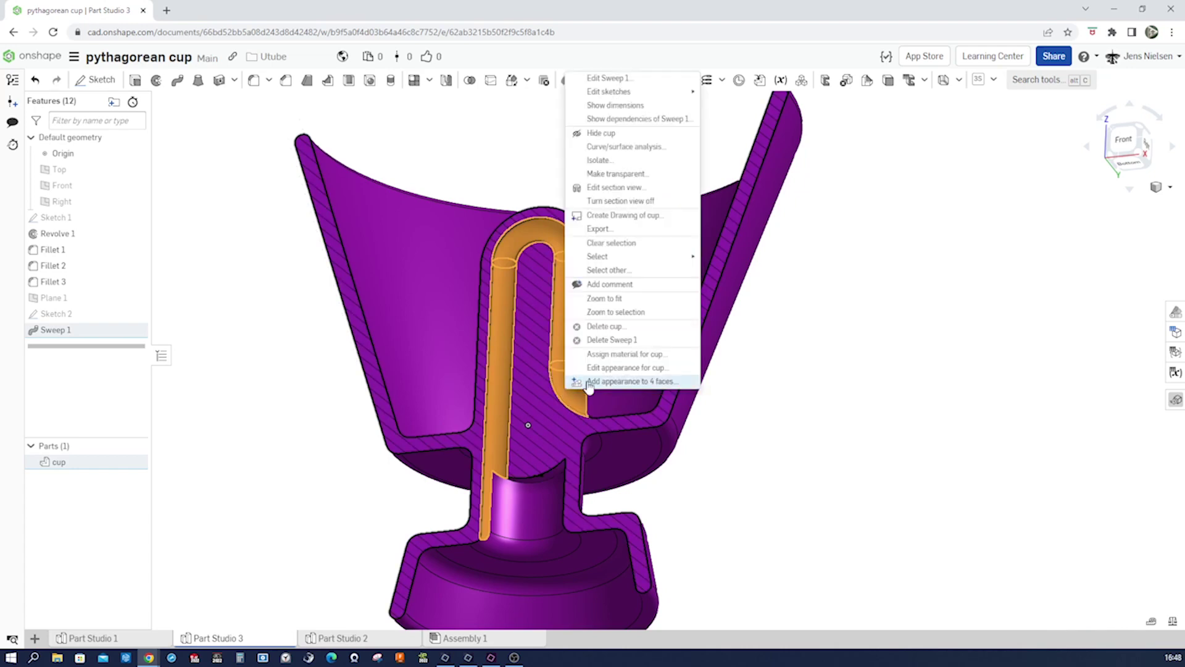
click(593, 382)
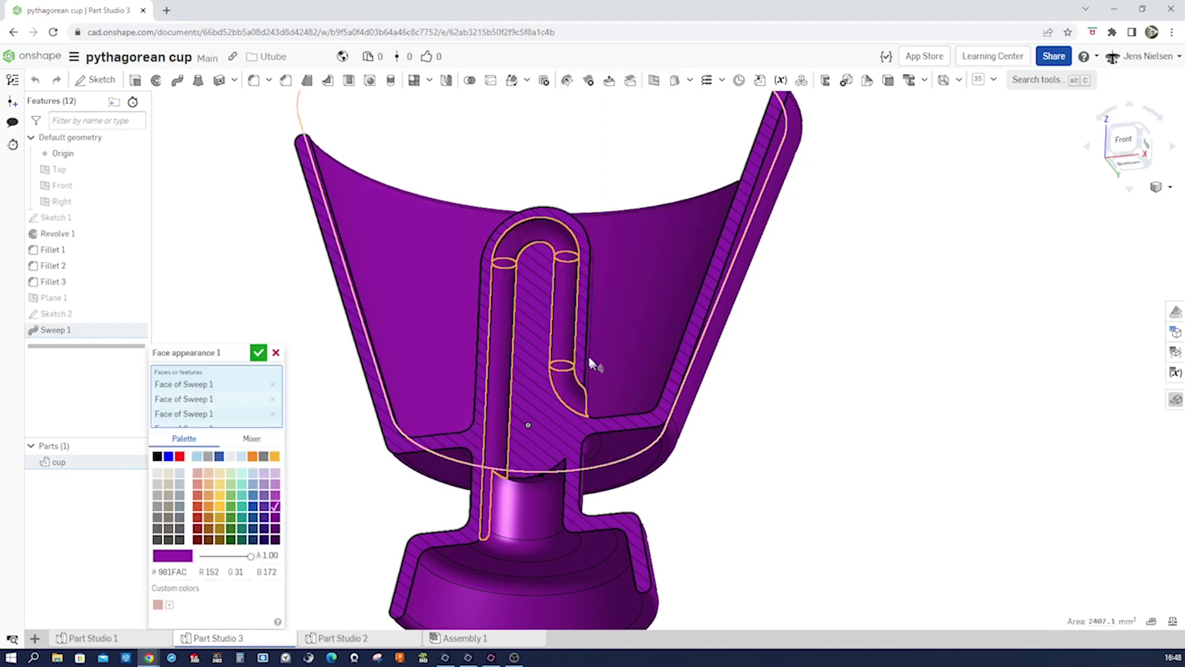
click(241, 509)
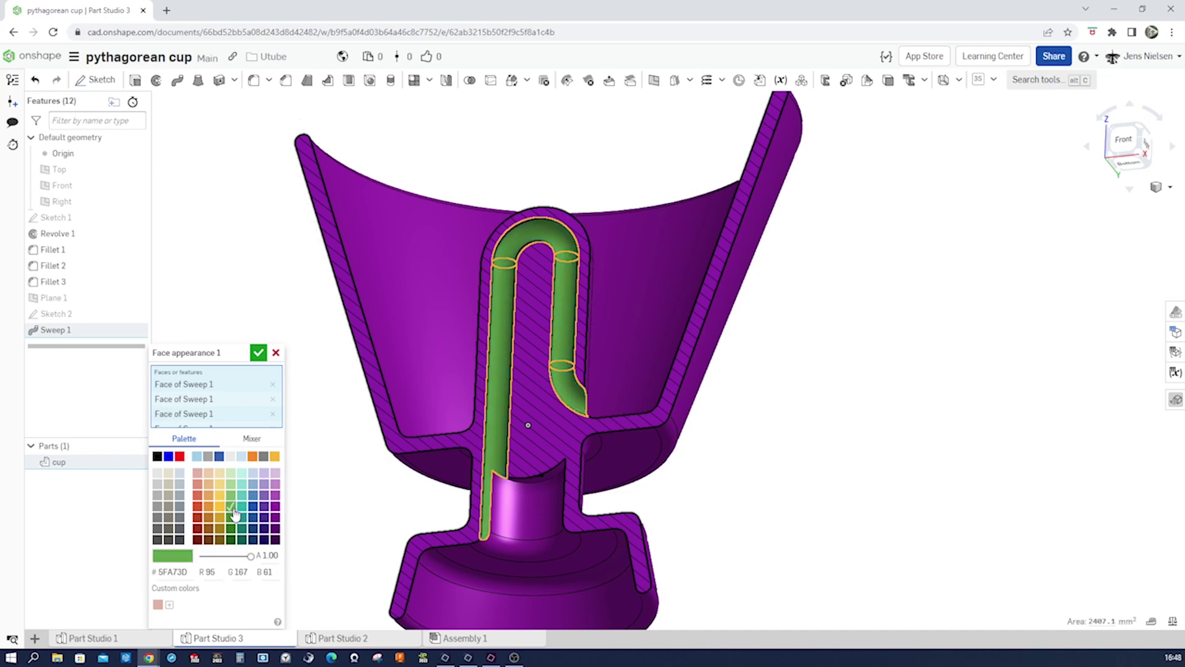
click(241, 509)
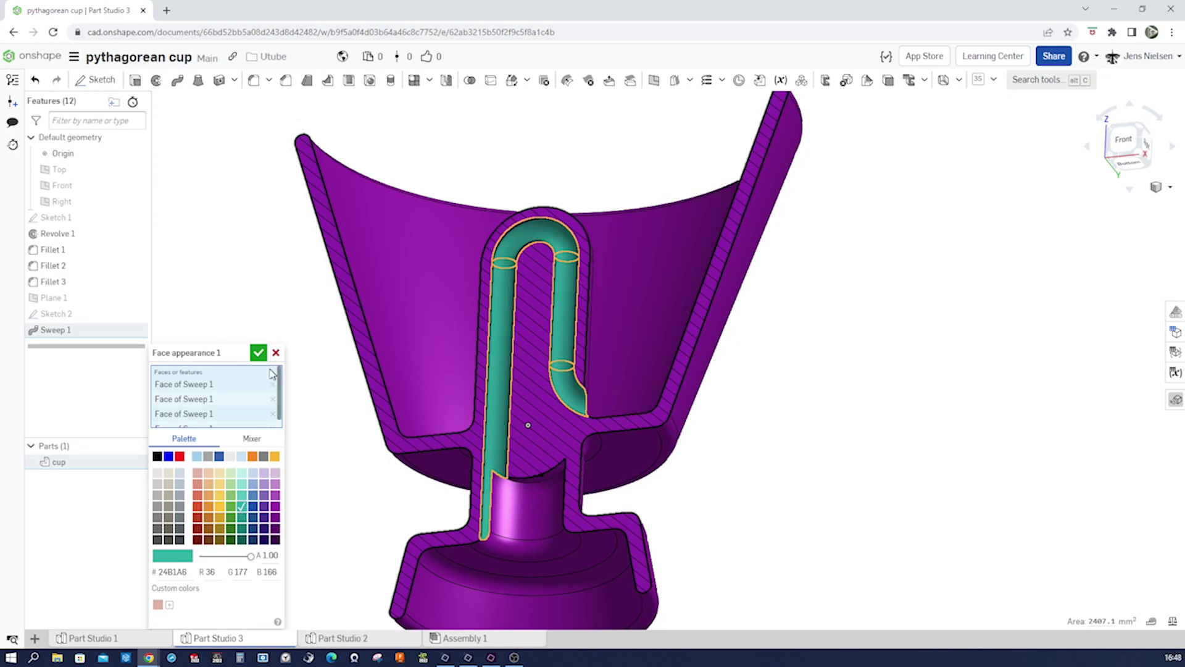
click(258, 353)
Examine the sectioned cup from several angles, following the siphon channel from the bowl floor over the column to the foot
key(Up)
key(Up)
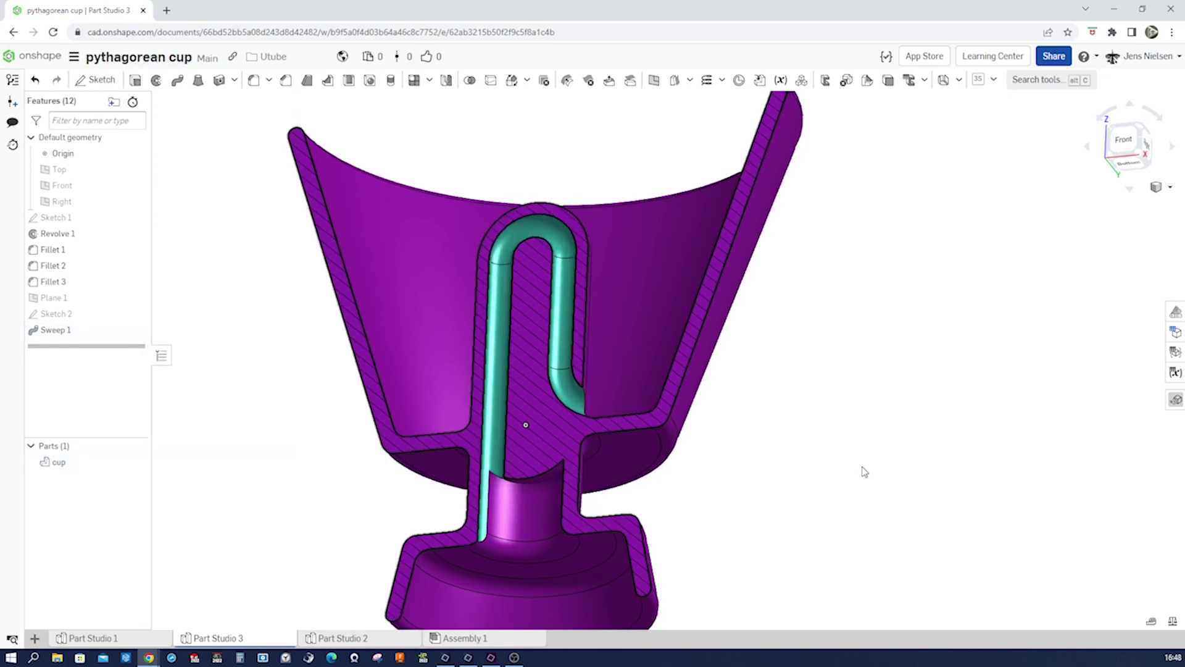
key(Right)
key(Right)
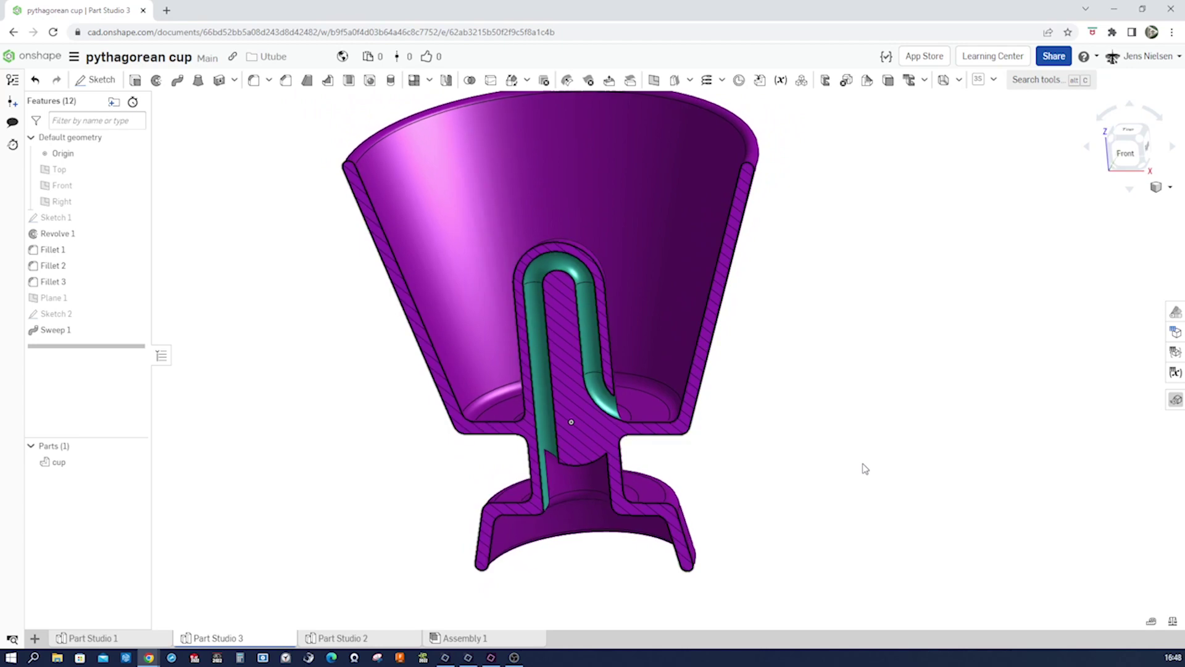
key(Down)
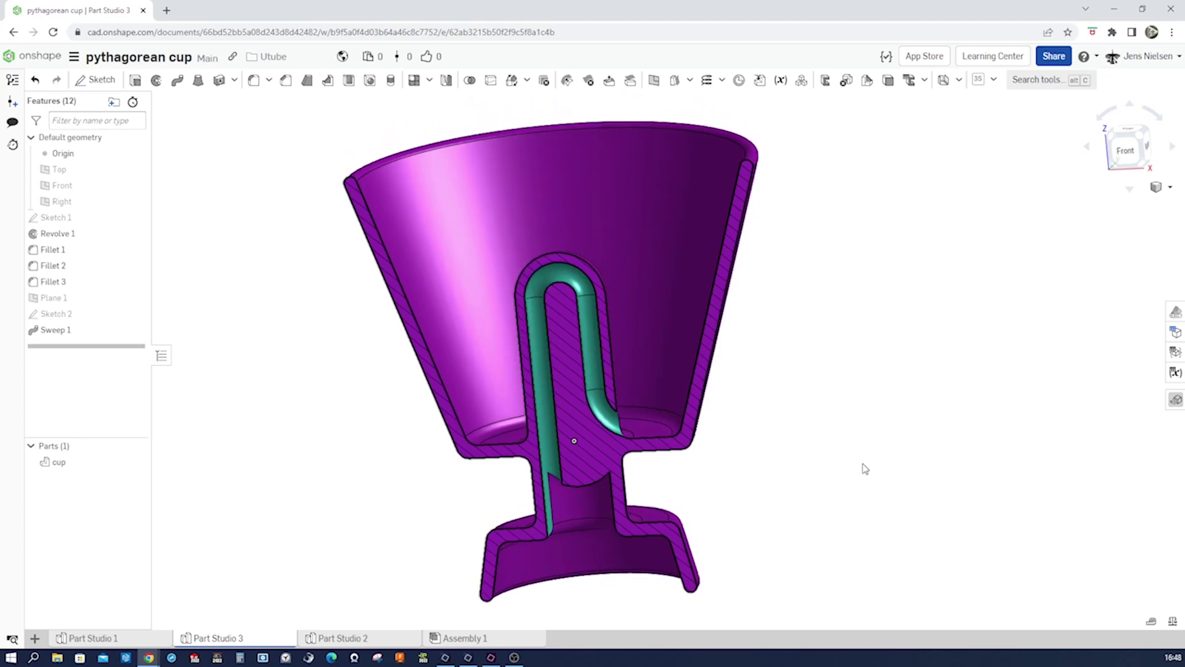
key(Left)
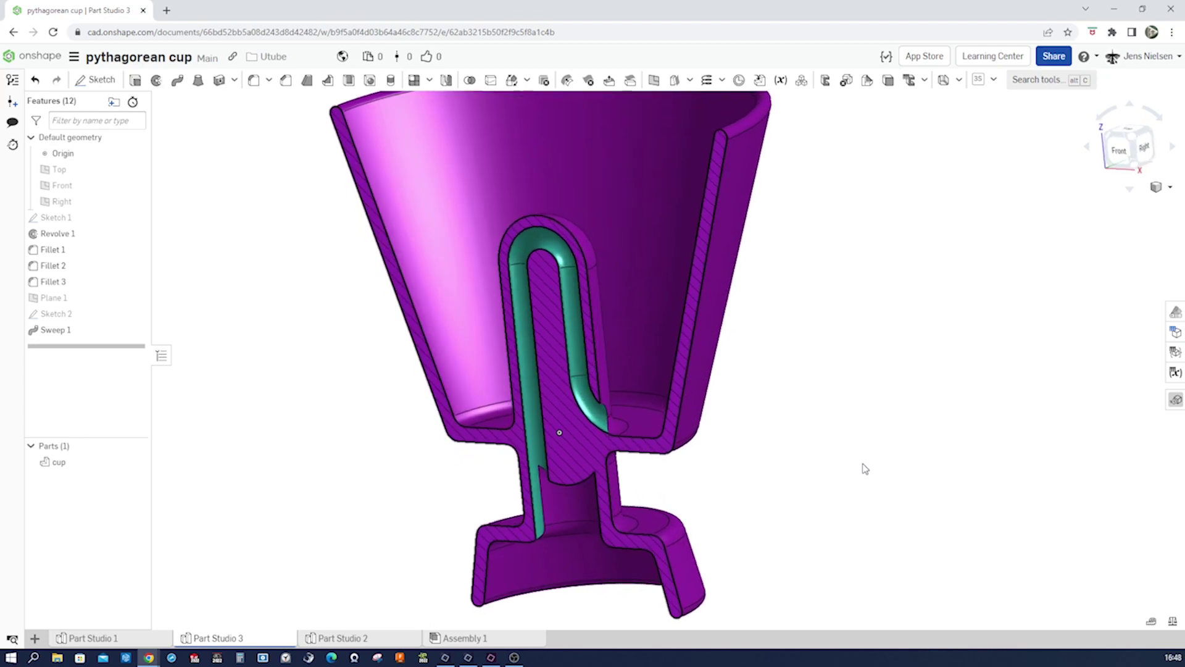
key(Down)
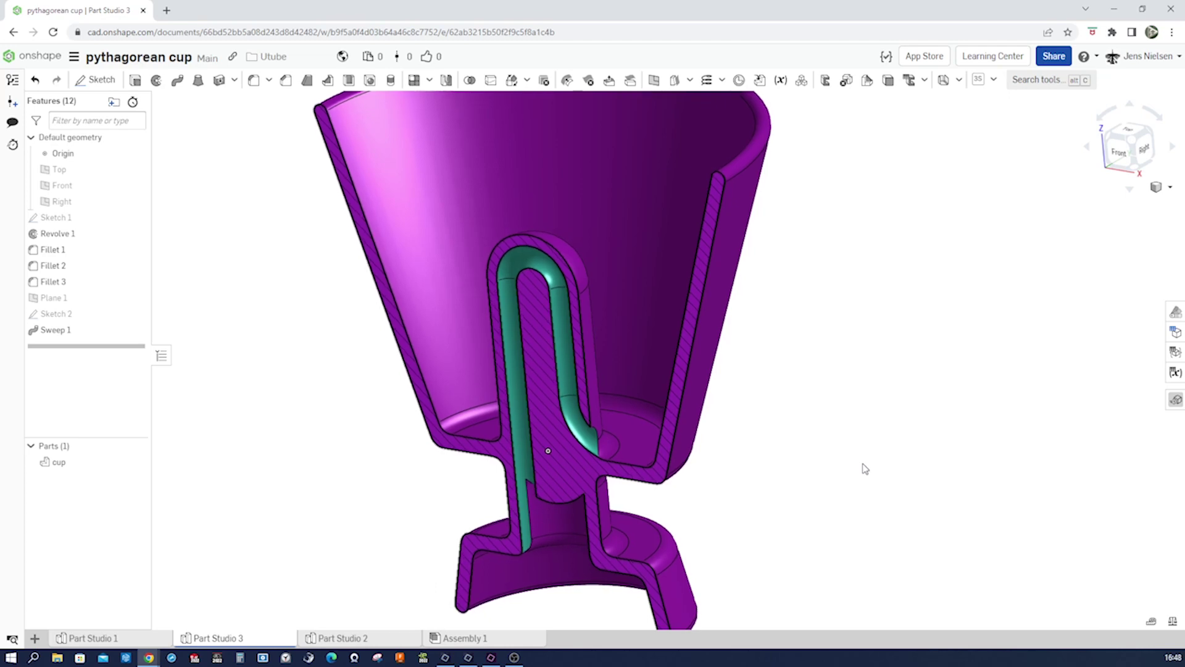
key(Right)
key(Right)
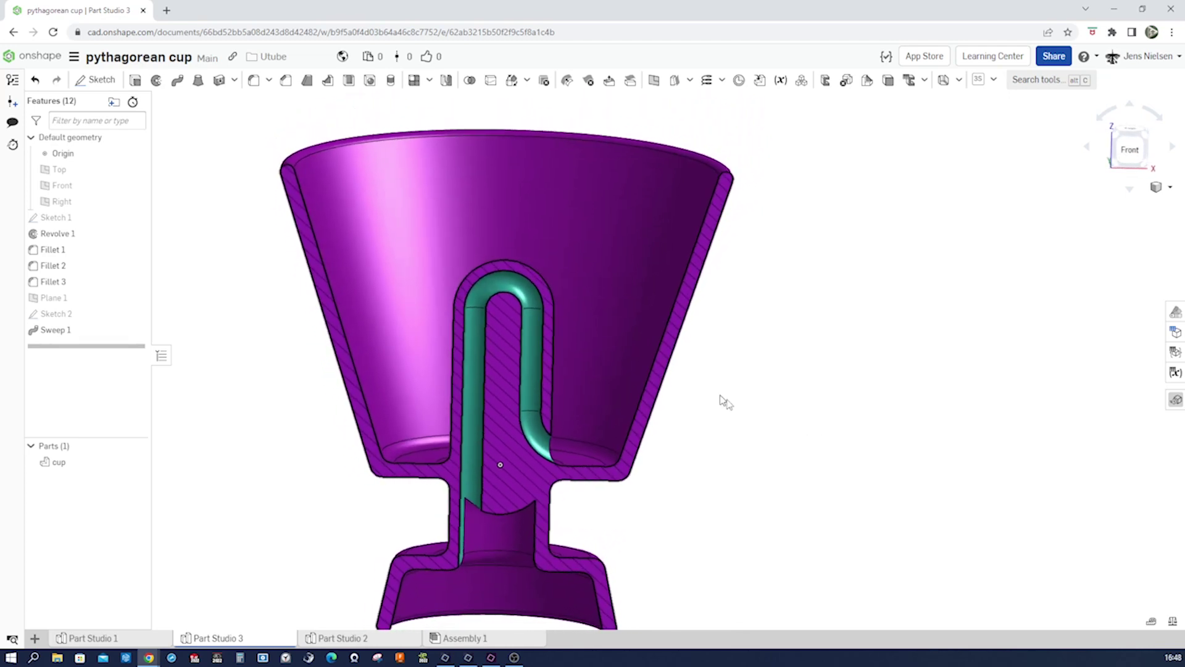
key(z)
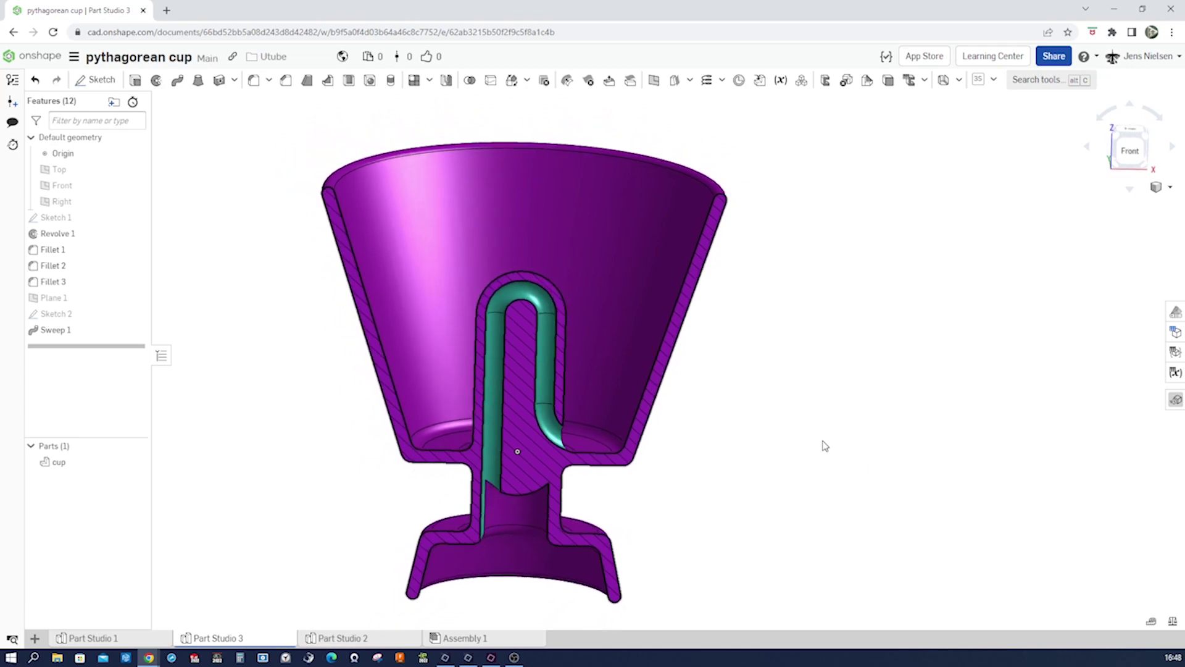
key(Right)
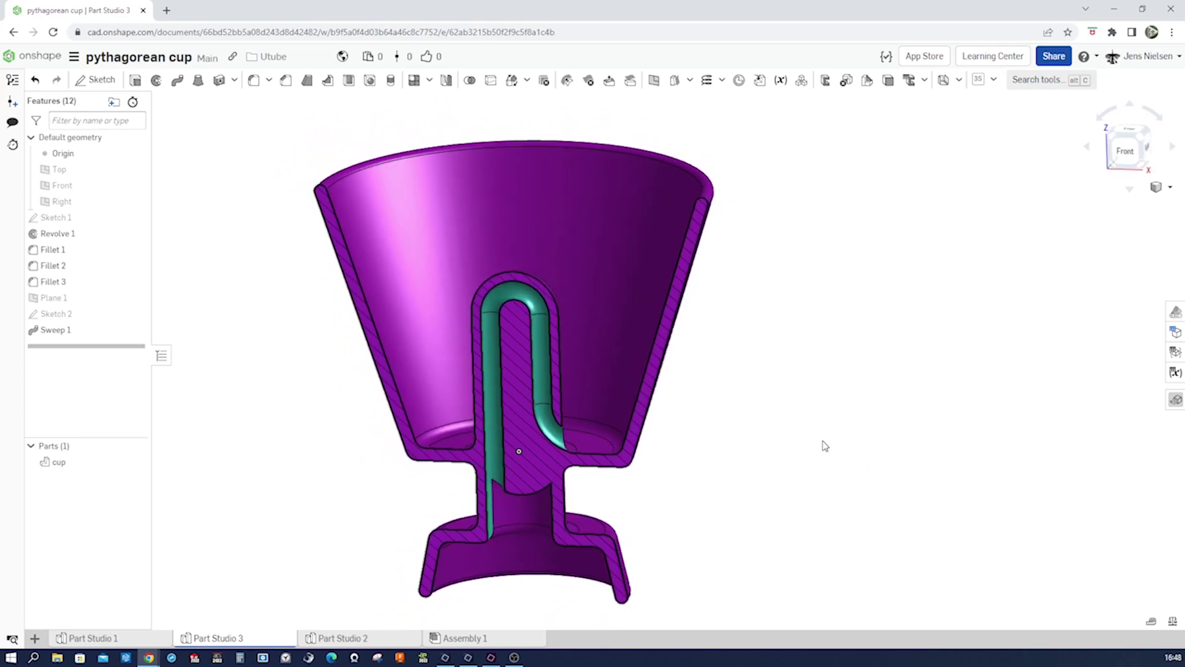